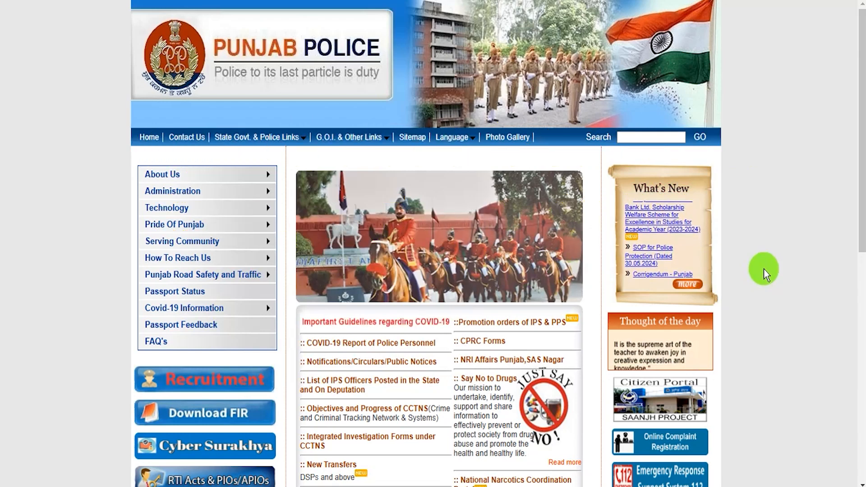
# Scroll through the Punjab Police Constable 2025 notice to look over its details
pyautogui.scroll(-10, 764, 269)
pyautogui.scroll(10, 764, 269)
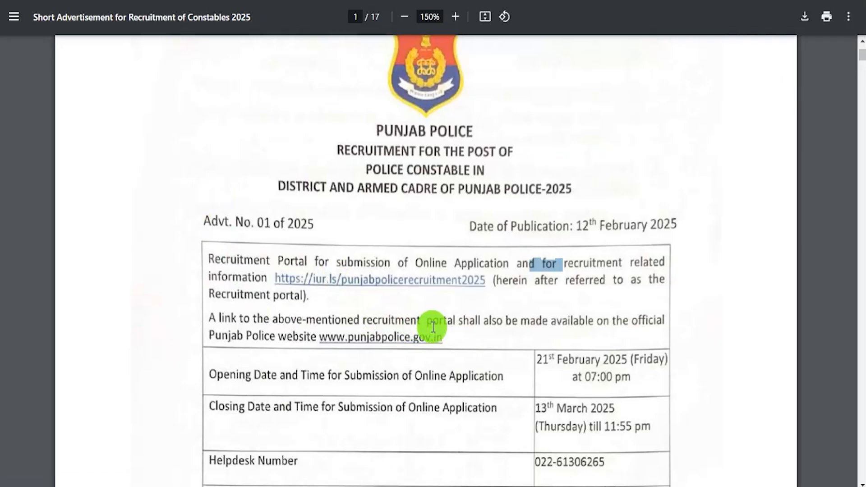
pyautogui.scroll(-3, 434, 334)
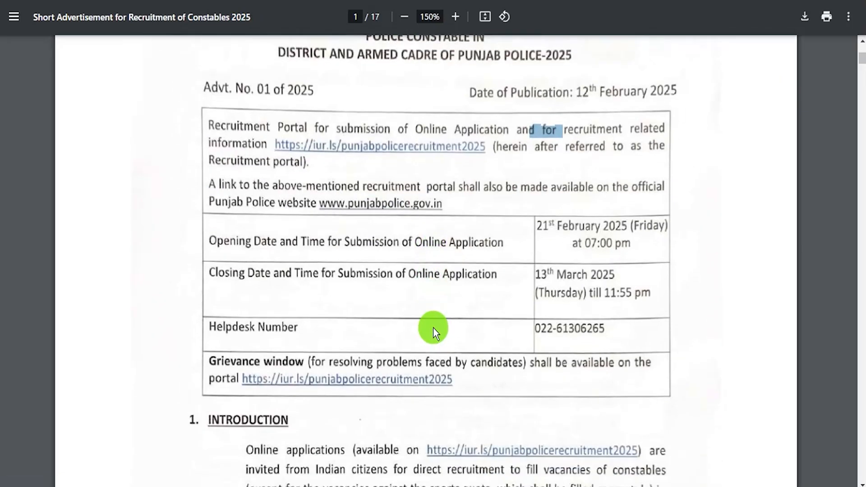
pyautogui.click(412, 271)
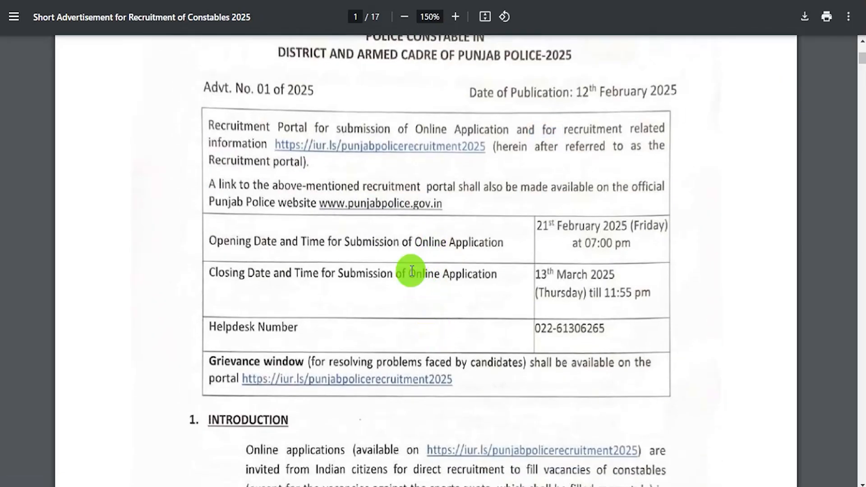
pyautogui.scroll(-4, 412, 271)
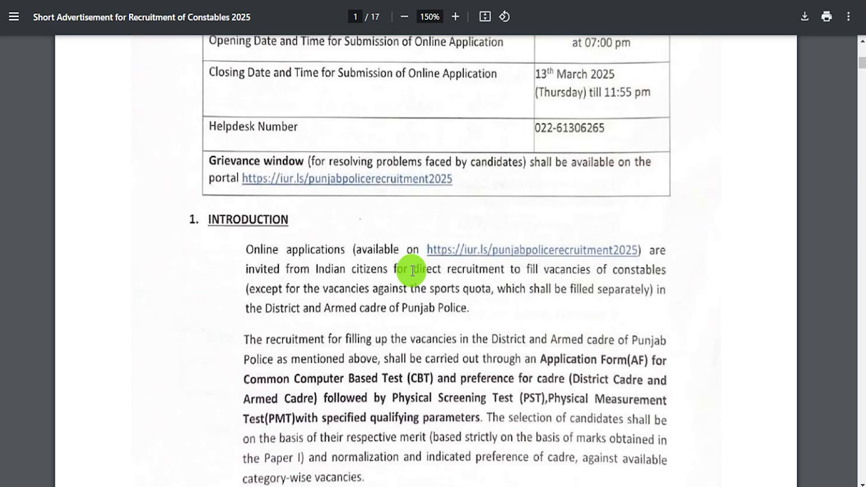
pyautogui.scroll(-5, 412, 271)
pyautogui.scroll(-9, 412, 271)
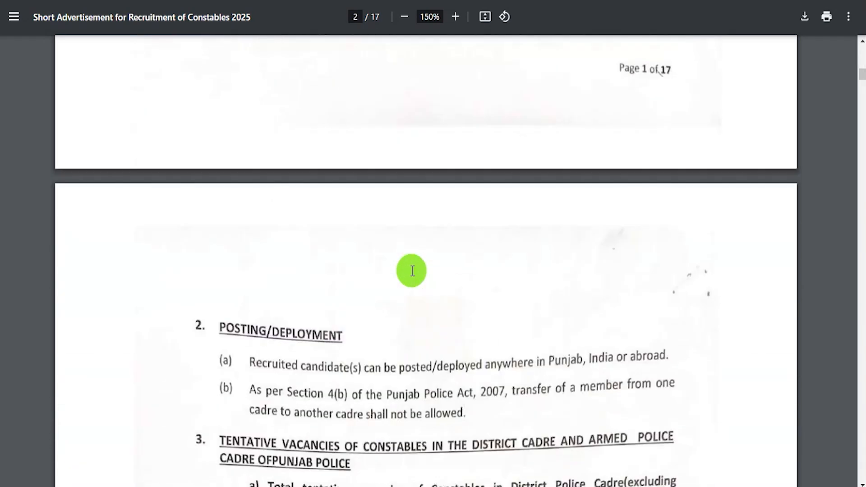
pyautogui.scroll(20, 412, 271)
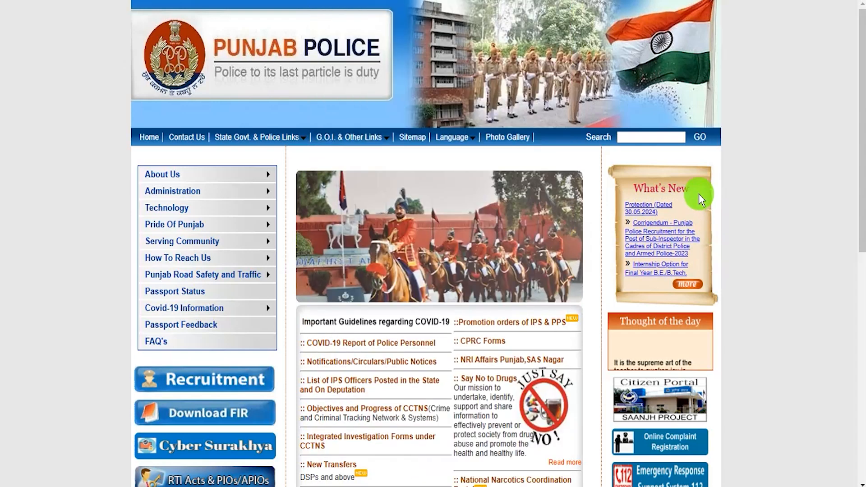
pyautogui.moveTo(380, 140)
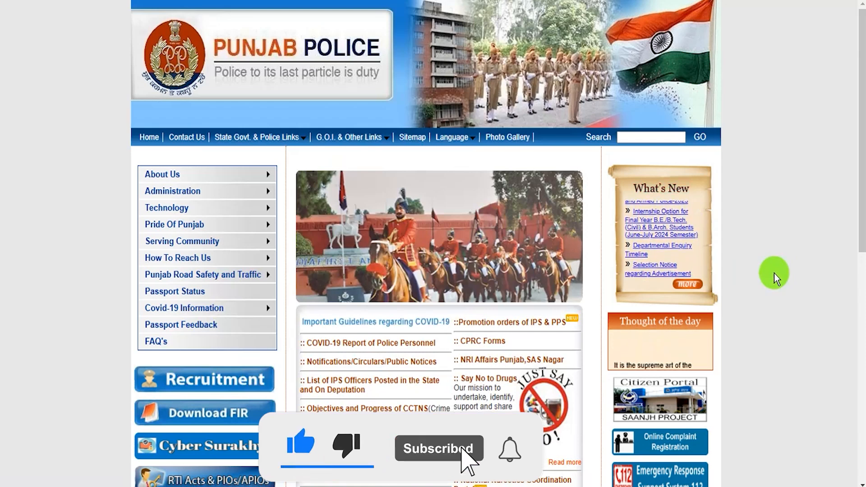
pyautogui.scroll(-5, 762, 282)
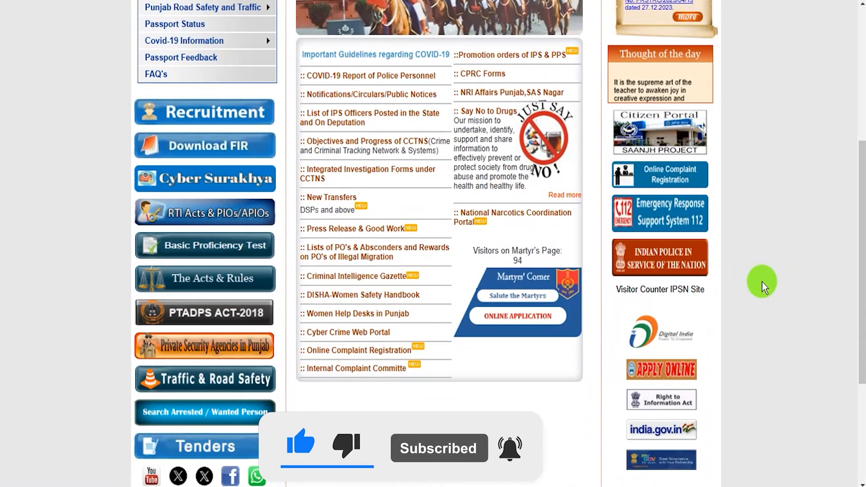
pyautogui.scroll(-4, 762, 281)
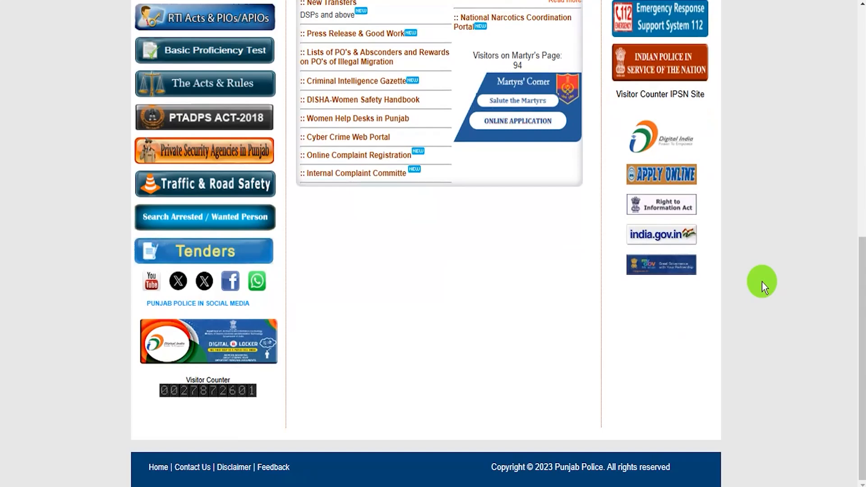
pyautogui.scroll(10, 762, 281)
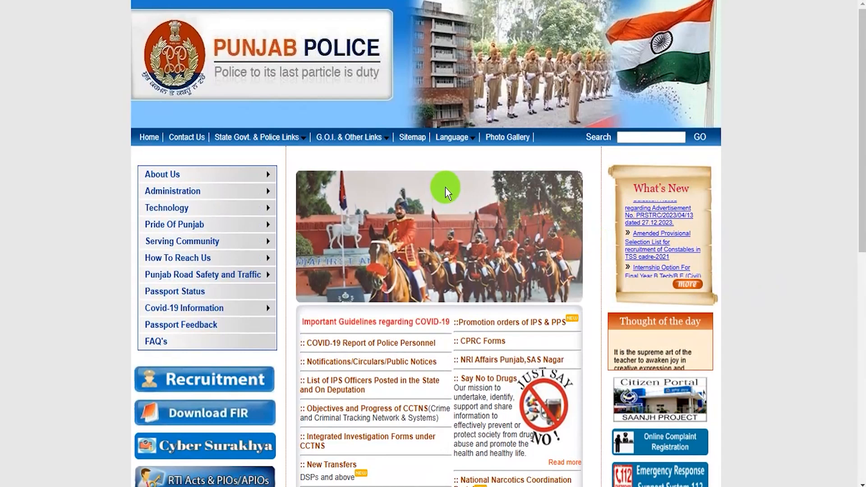
pyautogui.moveTo(292, 139)
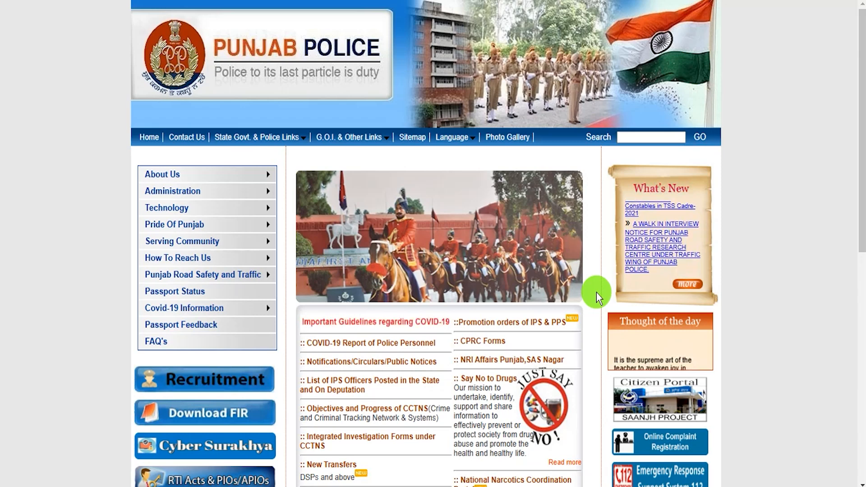
pyautogui.scroll(-7, 598, 293)
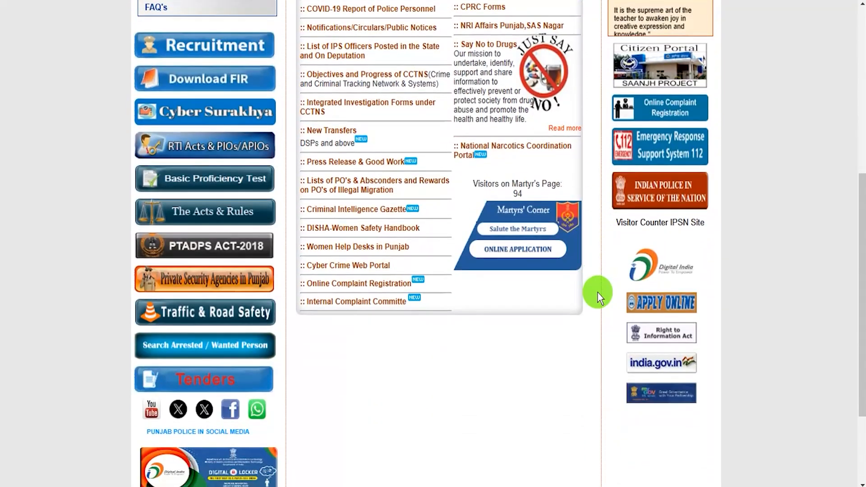
pyautogui.scroll(7, 598, 294)
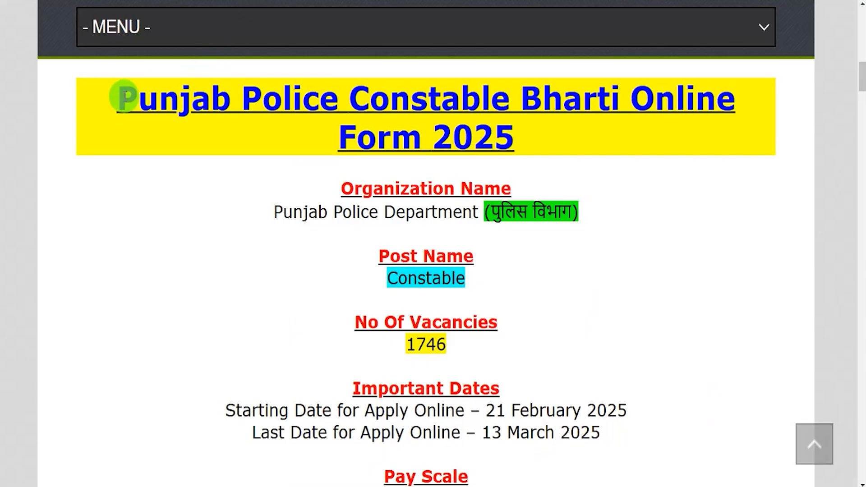
# Highlight the title, Punjab Police Department, post Constable, 1746 vacancies and dates 21 February–13 March 2025
pyautogui.moveTo(123, 96); pyautogui.dragTo(488, 144)
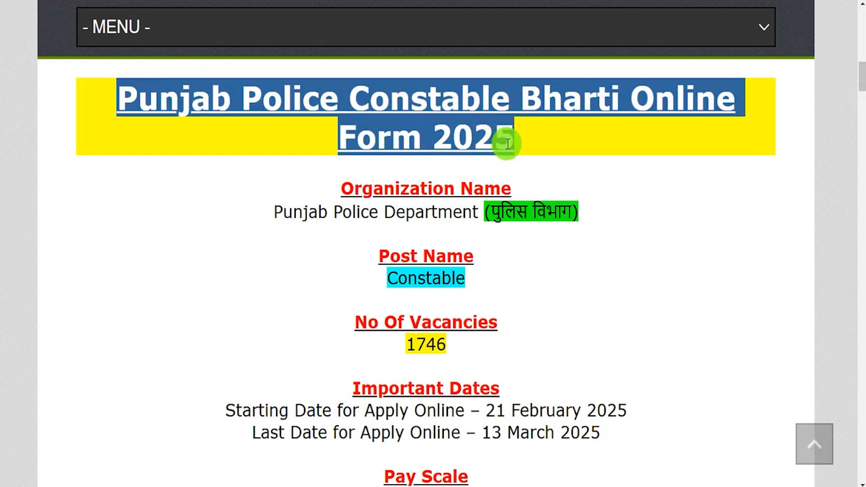
pyautogui.moveTo(283, 211); pyautogui.dragTo(415, 212)
pyautogui.moveTo(393, 283); pyautogui.dragTo(453, 280)
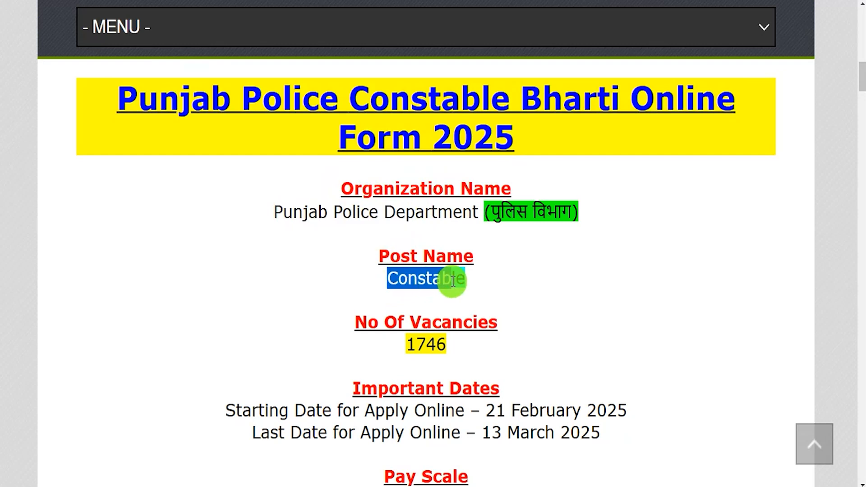
pyautogui.moveTo(408, 344); pyautogui.dragTo(430, 343)
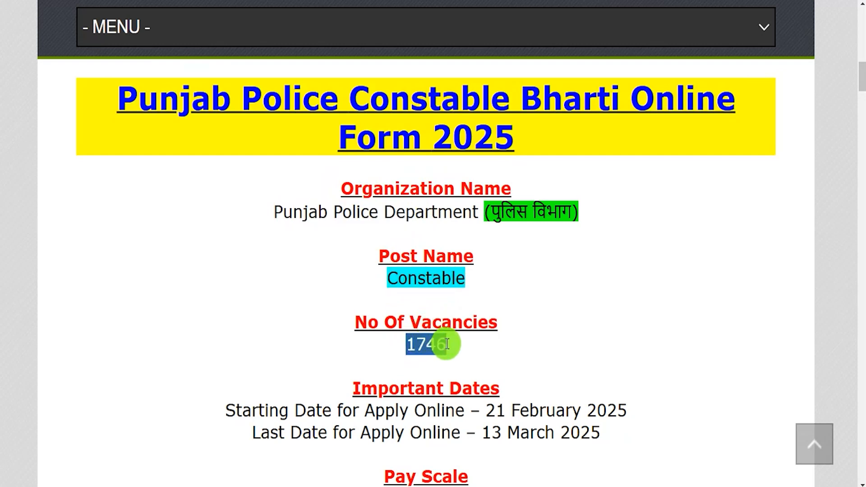
pyautogui.moveTo(491, 409); pyautogui.dragTo(604, 410)
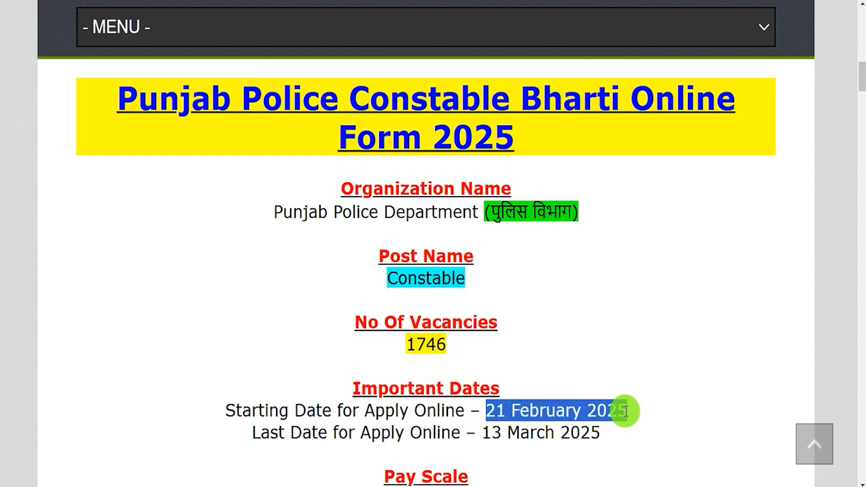
pyautogui.moveTo(485, 434); pyautogui.dragTo(535, 432)
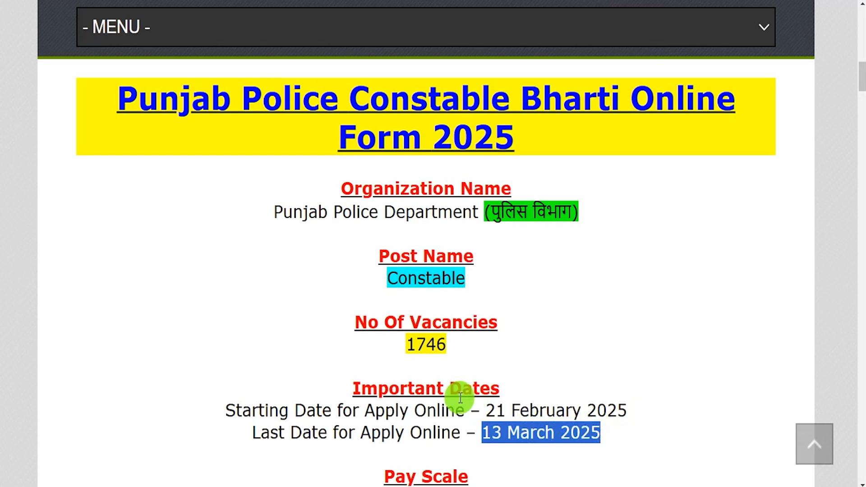
# Highlight the 18 to 28 Years age limit and apply mode, scrolling down to Important Links
pyautogui.scroll(-3, 441, 397)
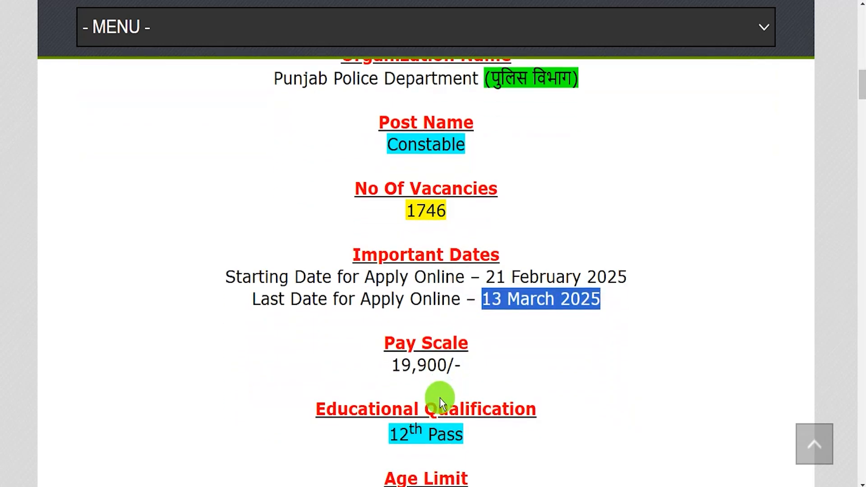
pyautogui.scroll(-1, 441, 403)
pyautogui.moveTo(401, 379); pyautogui.dragTo(454, 381)
pyautogui.scroll(-1, 454, 381)
pyautogui.scroll(-5, 454, 381)
pyautogui.click(383, 180)
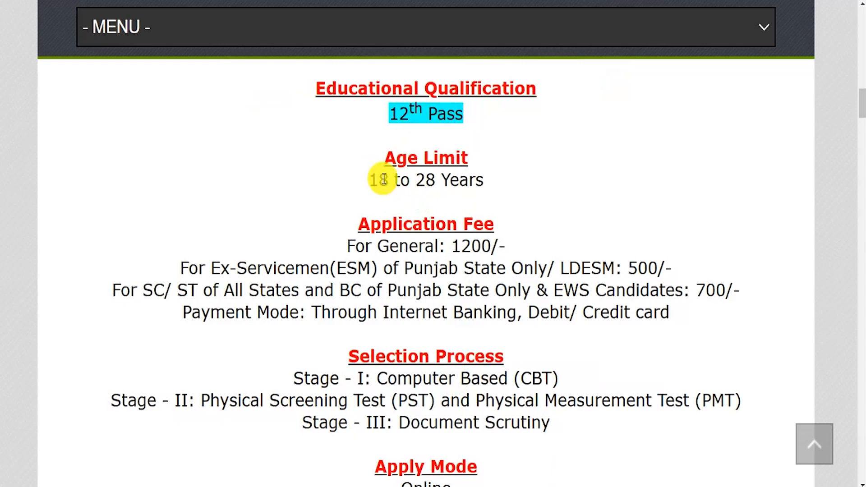
pyautogui.moveTo(383, 180); pyautogui.dragTo(462, 185)
pyautogui.scroll(-3, 426, 304)
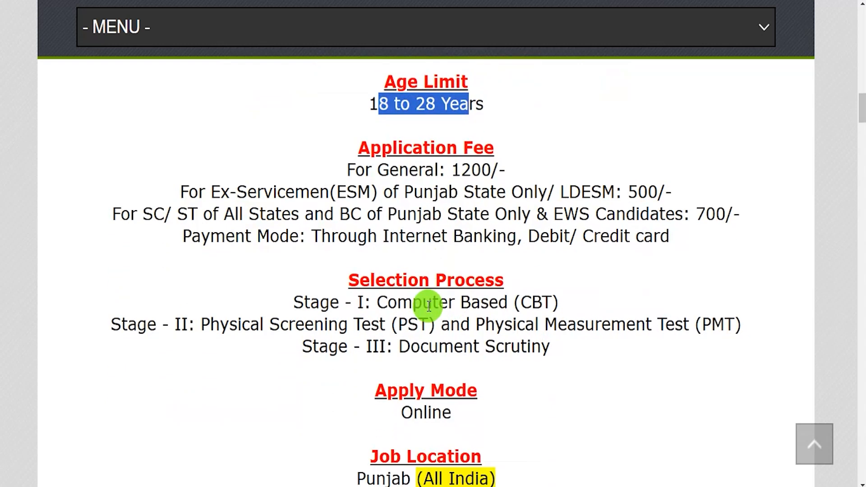
pyautogui.scroll(-1, 417, 345)
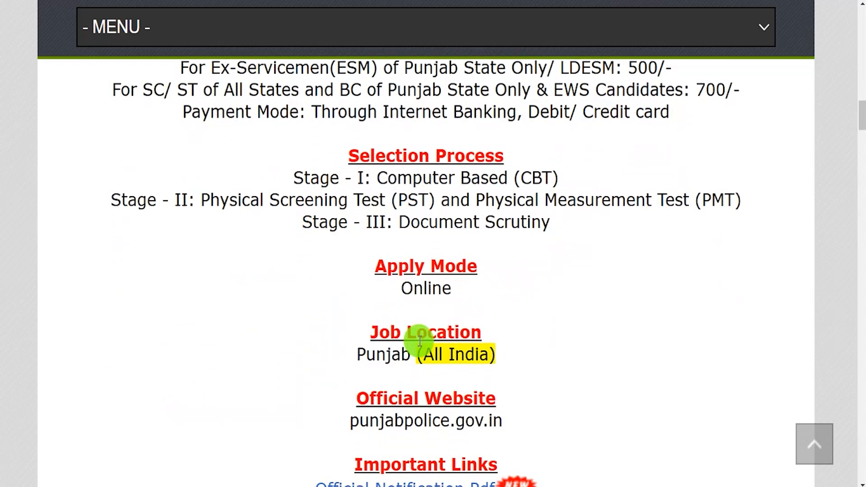
pyautogui.moveTo(401, 289); pyautogui.dragTo(425, 291)
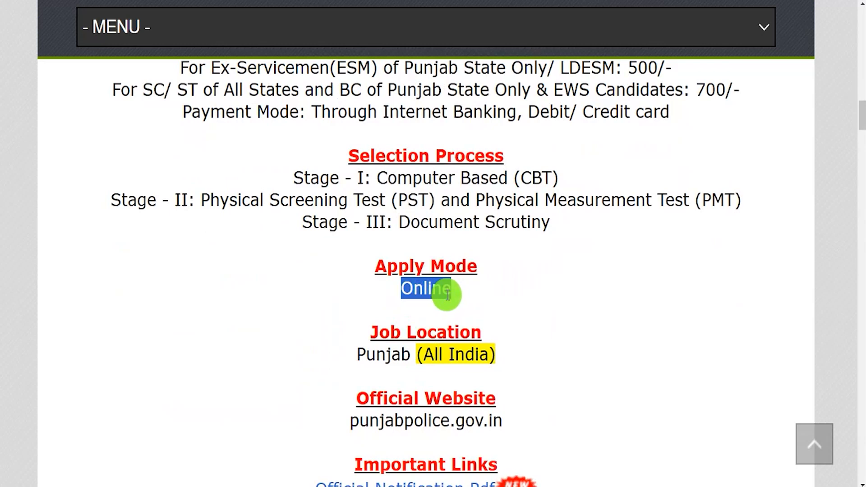
pyautogui.scroll(-2, 426, 361)
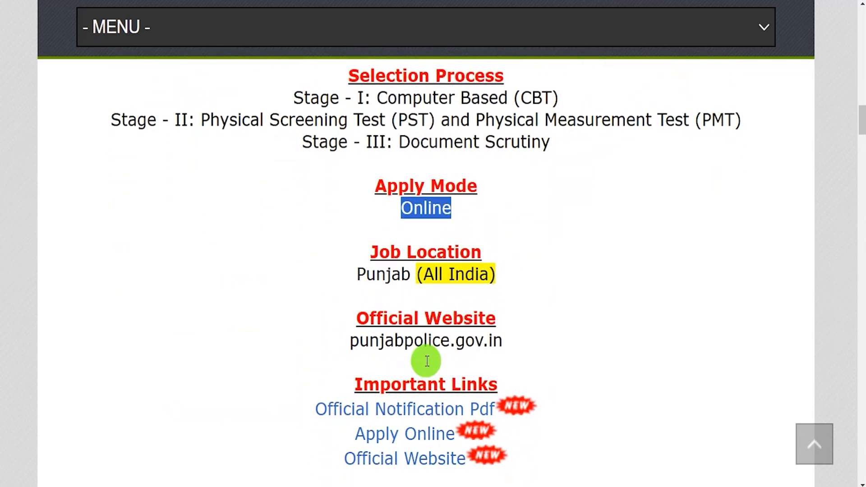
pyautogui.scroll(-1, 427, 361)
pyautogui.moveTo(364, 357); pyautogui.dragTo(494, 381)
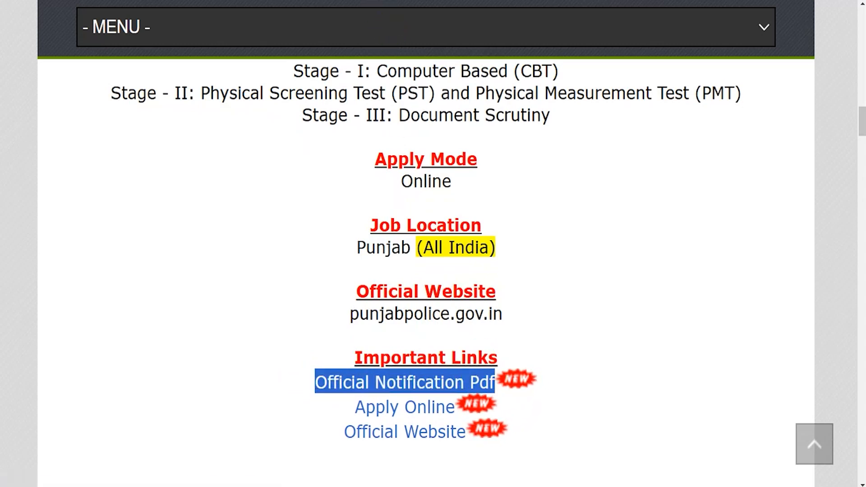
# Switch to the official notification PDF and highlight its recruitment heading
pyautogui.click(379, 1)
pyautogui.moveTo(368, 287); pyautogui.dragTo(445, 290)
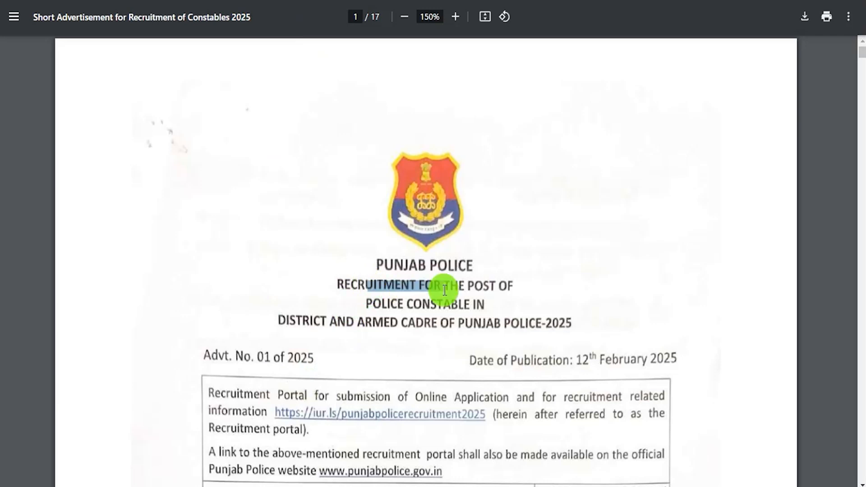
pyautogui.scroll(-3, 445, 291)
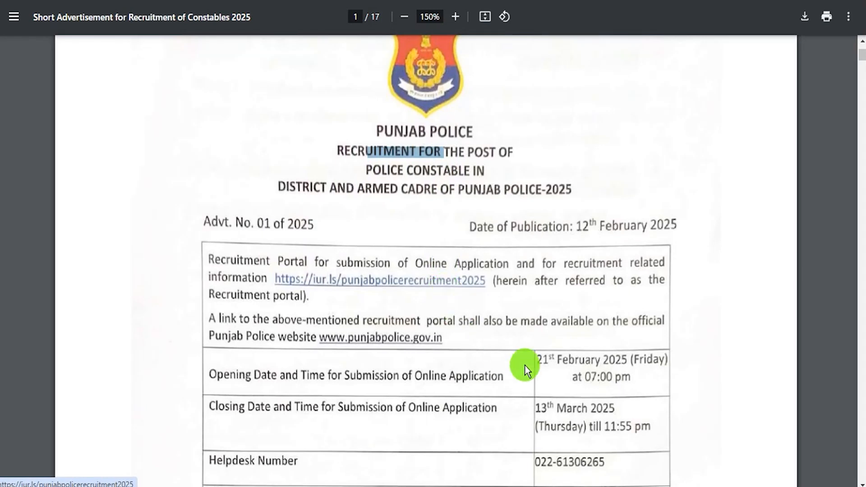
pyautogui.click(544, 364)
pyautogui.moveTo(547, 409); pyautogui.dragTo(582, 410)
# Scroll through the PDF's vacancy tables, jump back to page 1, and return to the portal
pyautogui.scroll(-7, 578, 406)
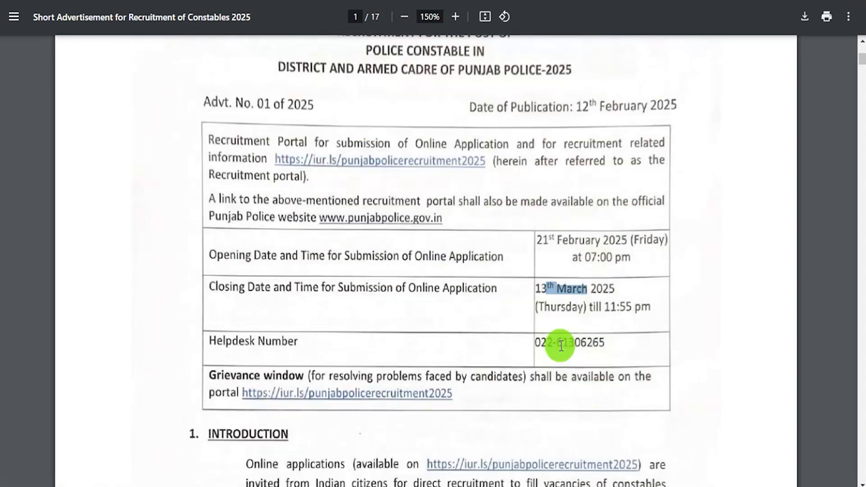
pyautogui.scroll(-10, 433, 331)
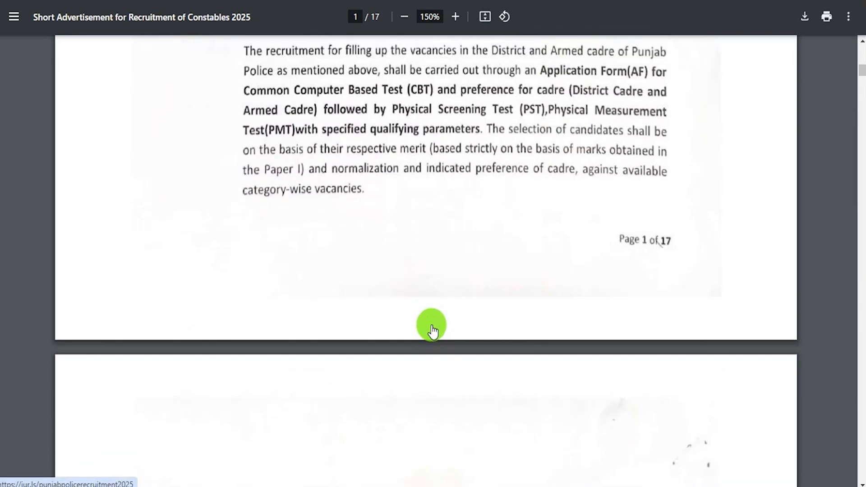
pyautogui.scroll(-4, 433, 332)
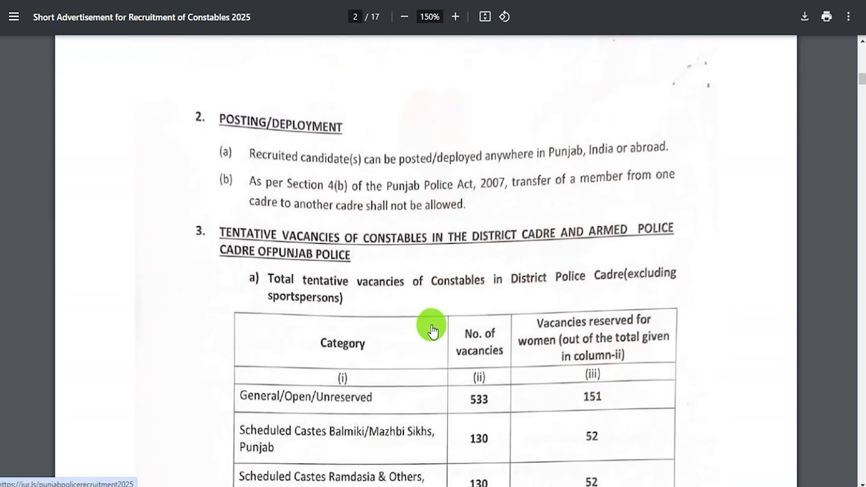
pyautogui.scroll(-12, 432, 332)
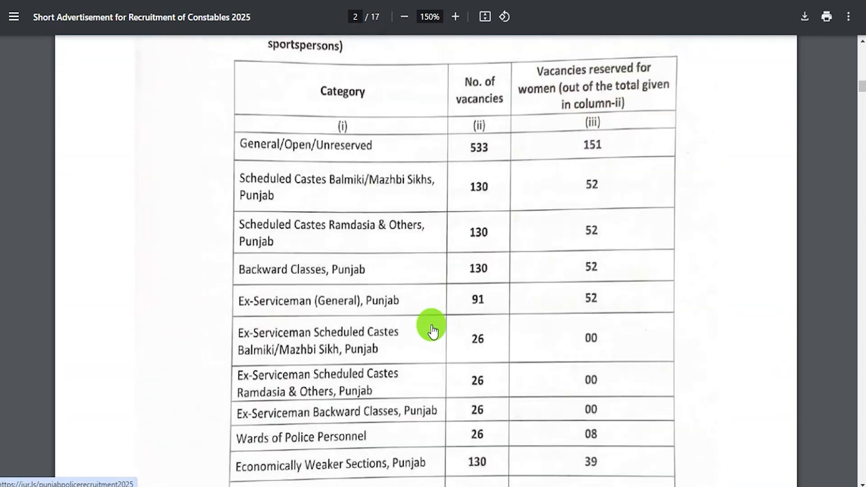
pyautogui.scroll(-15, 432, 332)
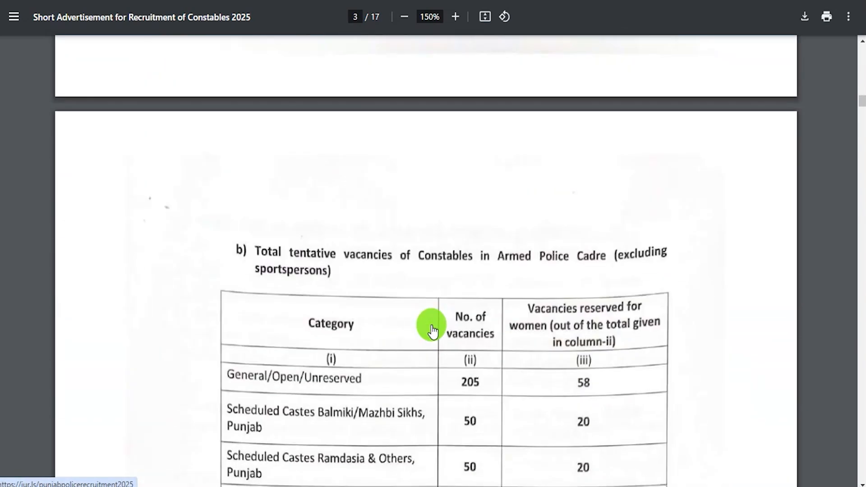
pyautogui.scroll(-15, 432, 330)
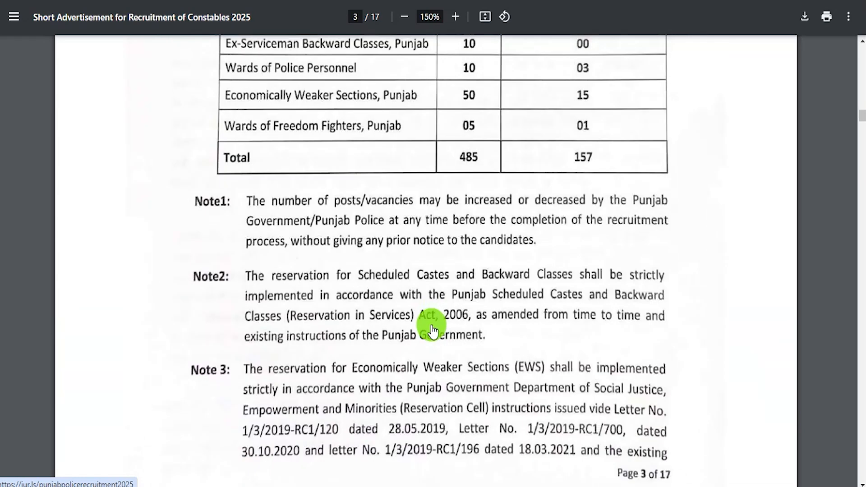
pyautogui.press('Home')
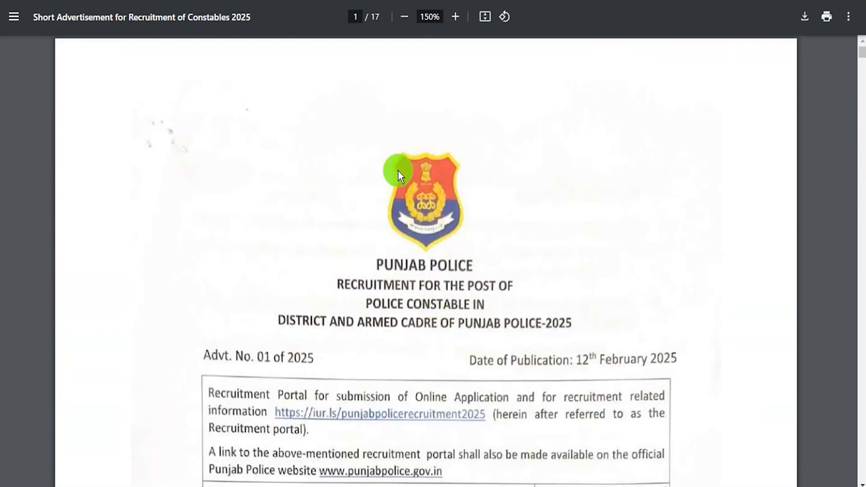
pyautogui.click(264, 0)
pyautogui.moveTo(350, 407); pyautogui.dragTo(452, 409)
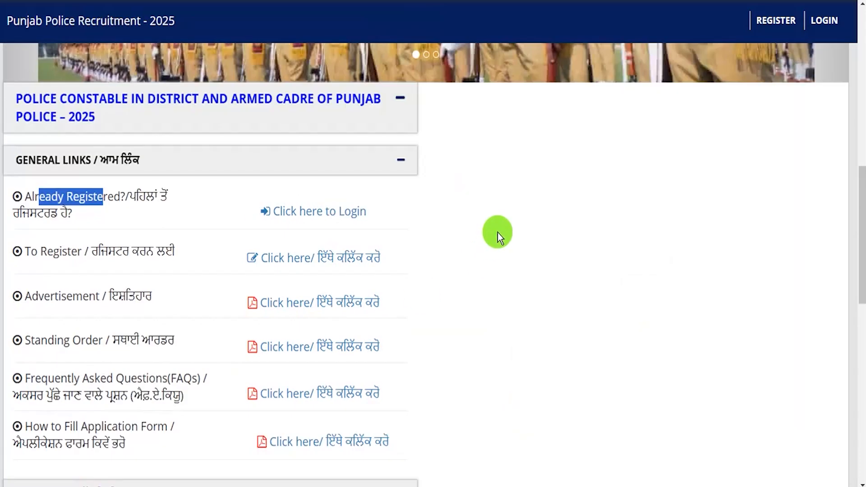
# Collapse the constable recruitment panel on the portal
pyautogui.scroll(6, 498, 232)
pyautogui.click(398, 395)
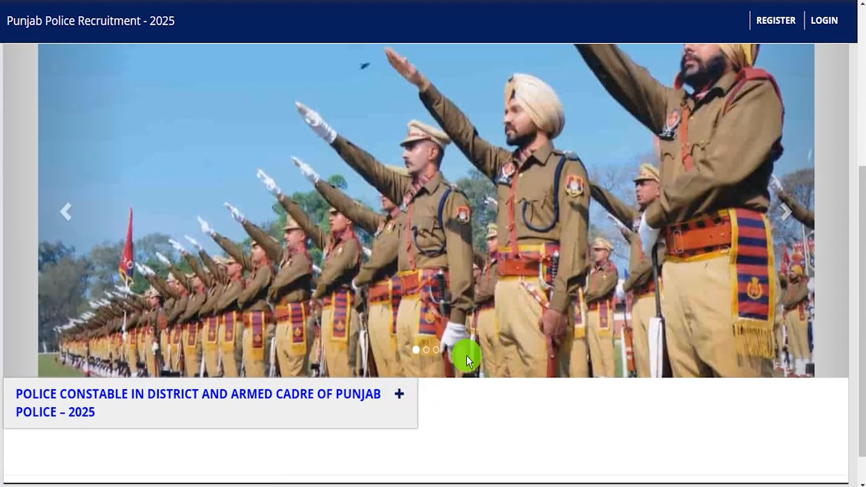
pyautogui.scroll(7, 606, 213)
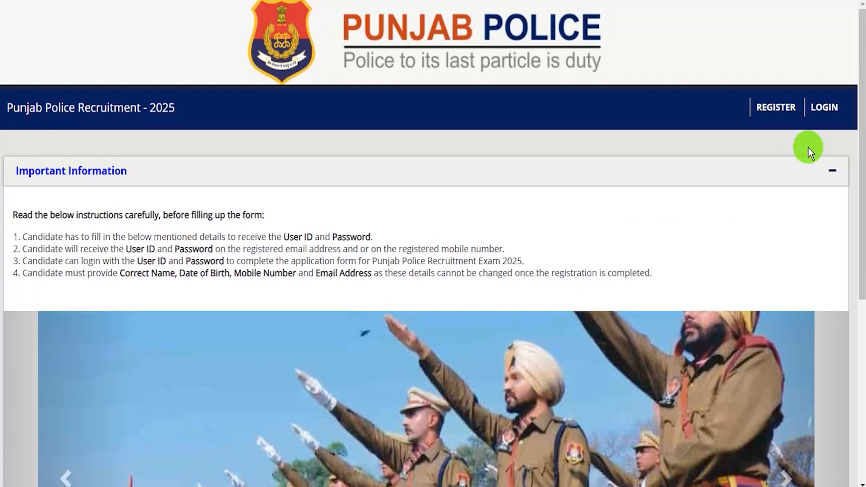
# Go to the candidate login form, visit its registration number, password and captcha fields, and submit
pyautogui.click(827, 113)
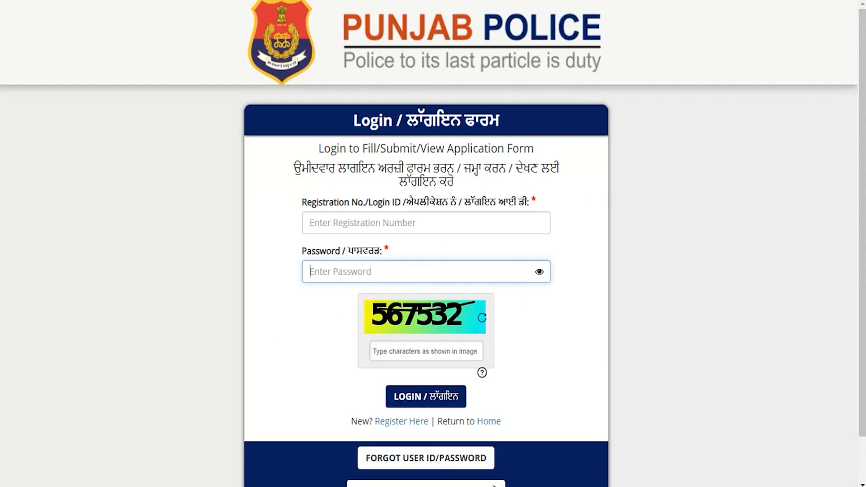
pyautogui.click(327, 219)
pyautogui.click(322, 270)
pyautogui.click(405, 355)
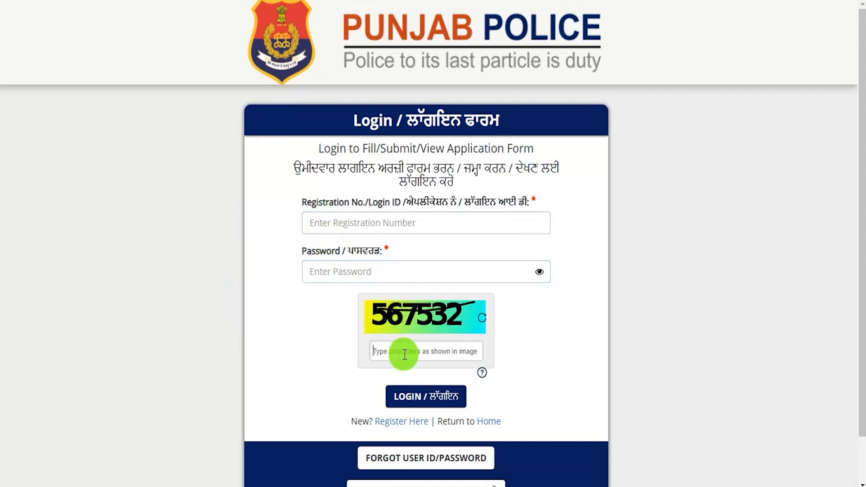
pyautogui.click(434, 388)
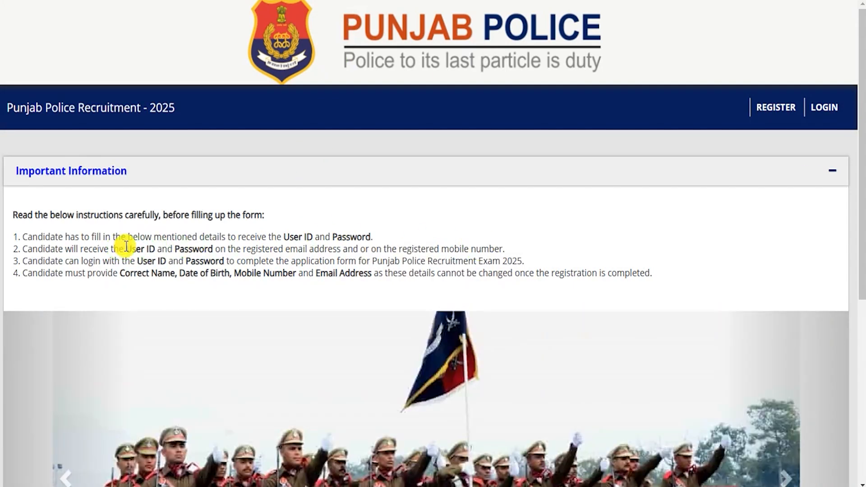
# Expand the POLICE CONSTABLE panel and browse its General Links
pyautogui.moveTo(126, 246); pyautogui.dragTo(249, 262)
pyautogui.click(266, 256)
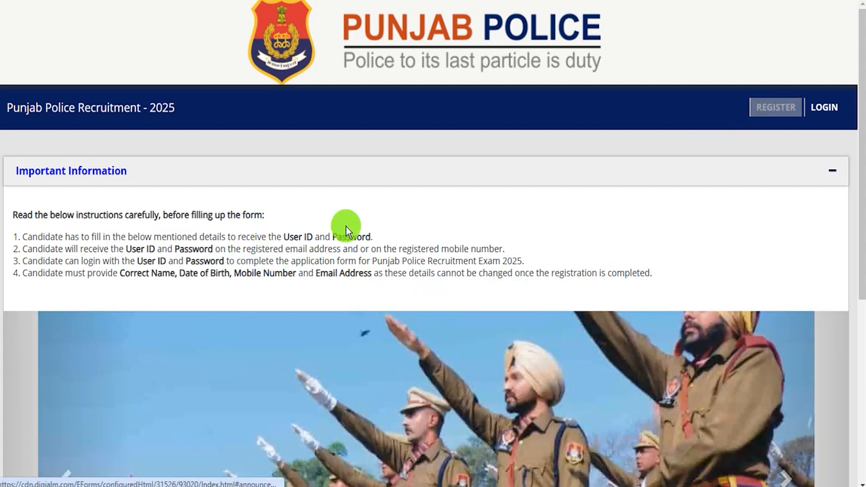
pyautogui.scroll(-6, 301, 258)
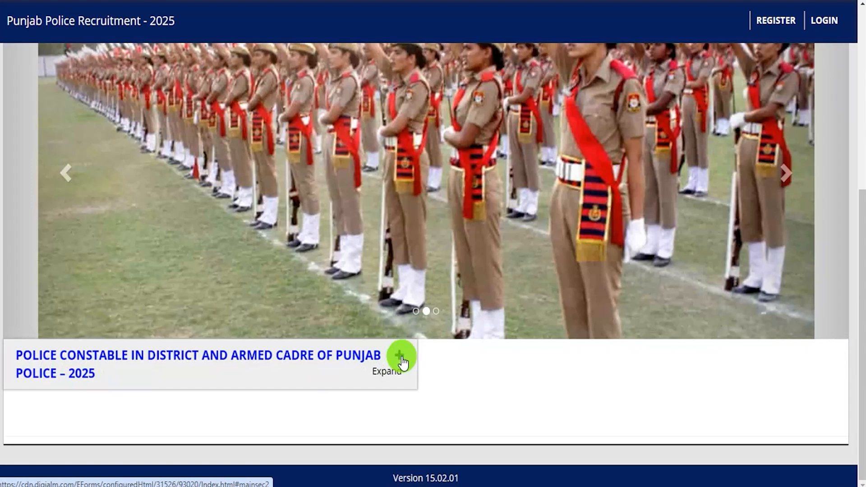
pyautogui.click(401, 357)
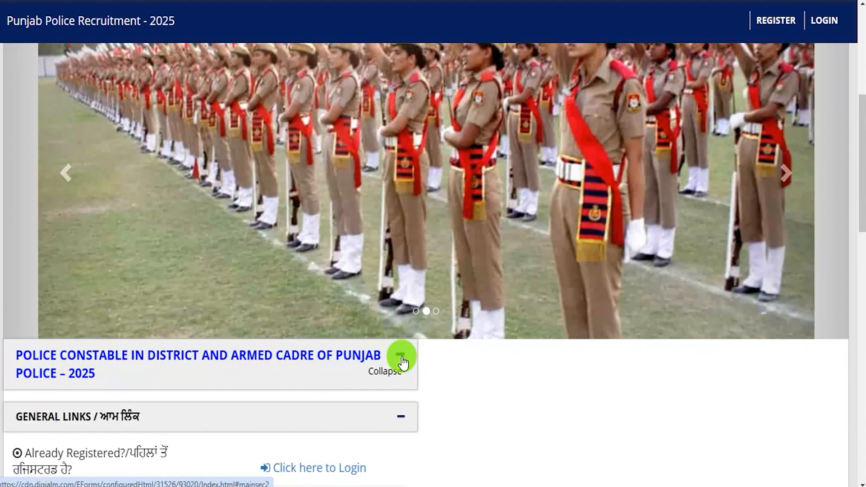
pyautogui.scroll(-4, 486, 414)
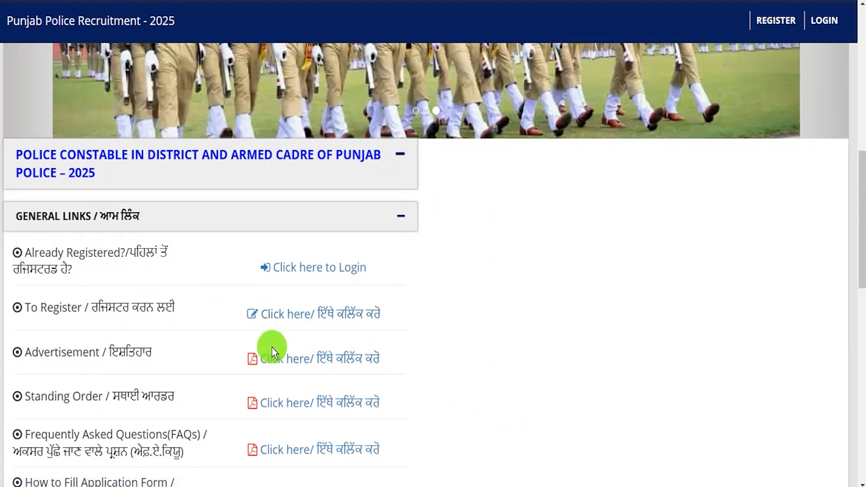
pyautogui.scroll(-3, 63, 355)
pyautogui.moveTo(39, 354); pyautogui.dragTo(99, 348)
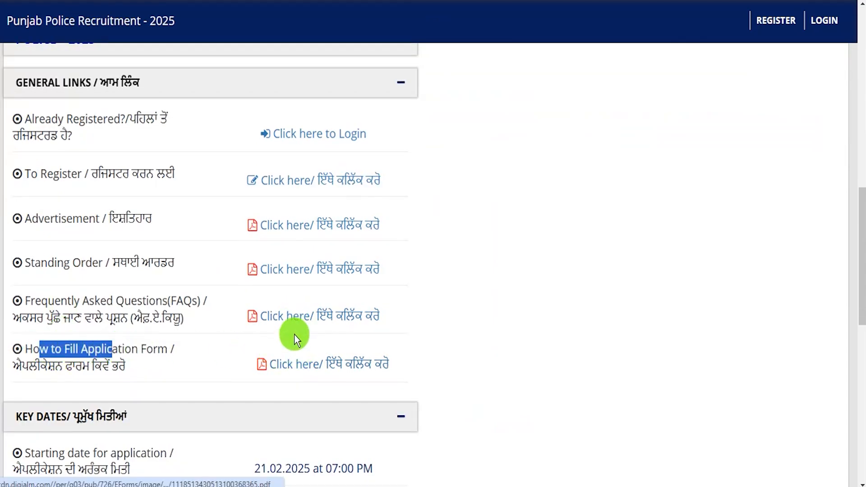
# Scroll back to the top and open the REGISTER page
pyautogui.scroll(2, 294, 337)
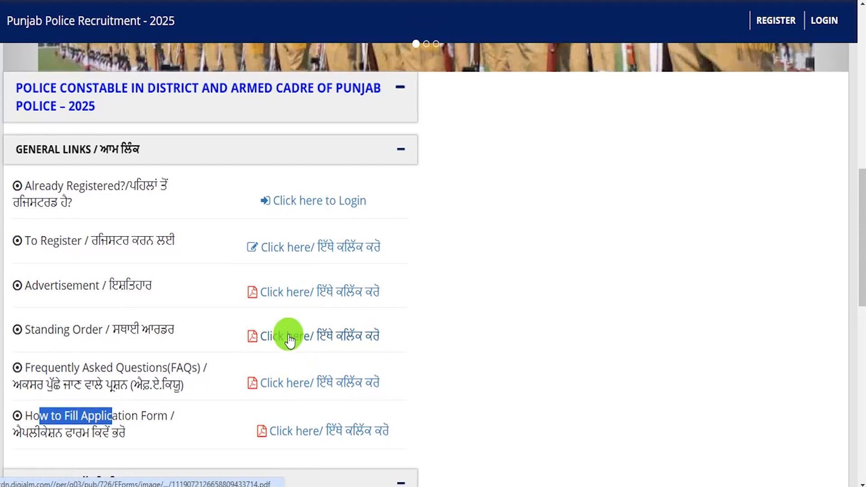
pyautogui.moveTo(38, 239); pyautogui.dragTo(61, 239)
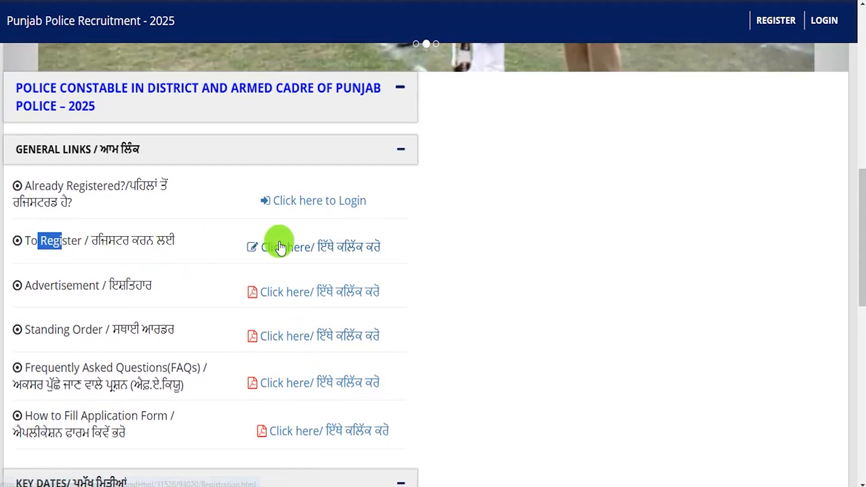
pyautogui.scroll(8, 286, 247)
pyautogui.scroll(1, 288, 254)
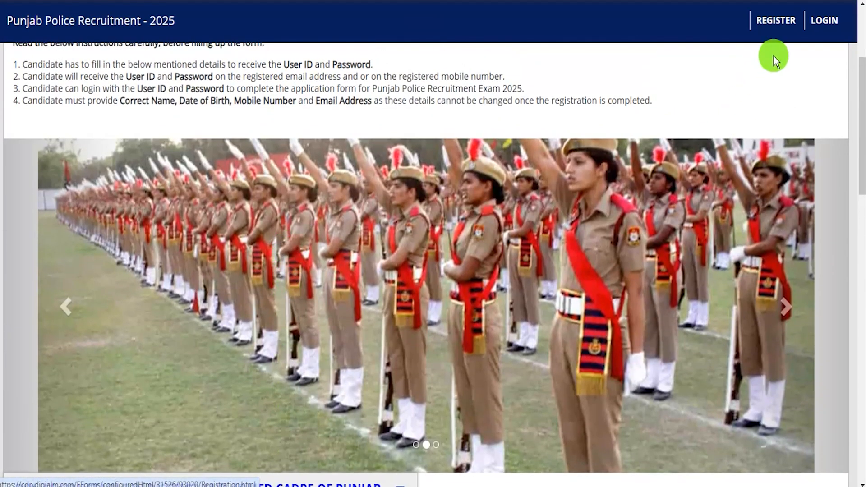
pyautogui.scroll(4, 600, 256)
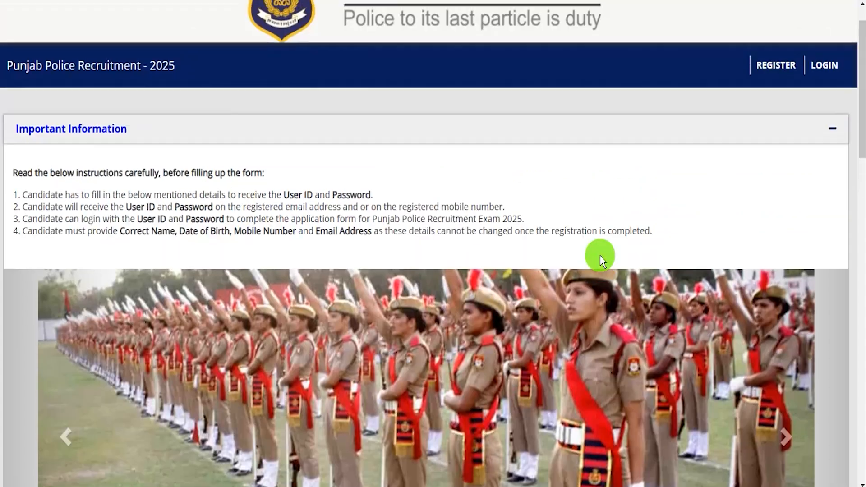
pyautogui.click(776, 108)
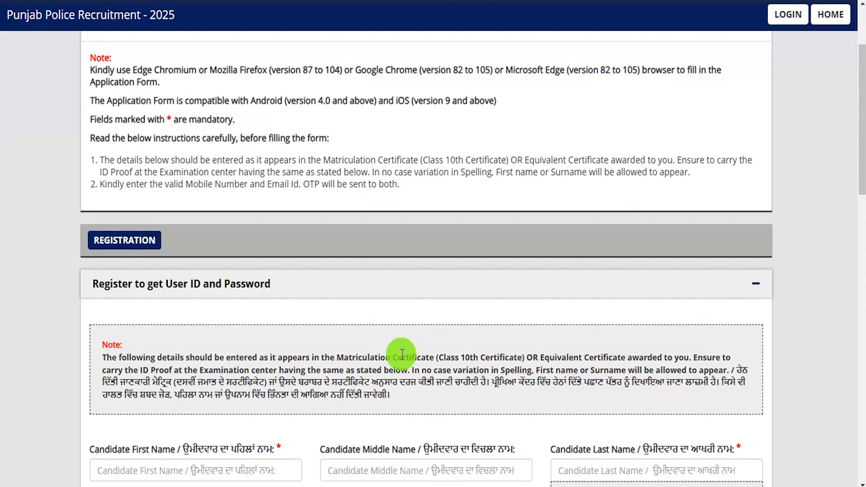
# Enter the candidate's first name in Candidate First Name
pyautogui.scroll(3, 401, 355)
pyautogui.scroll(-5, 402, 355)
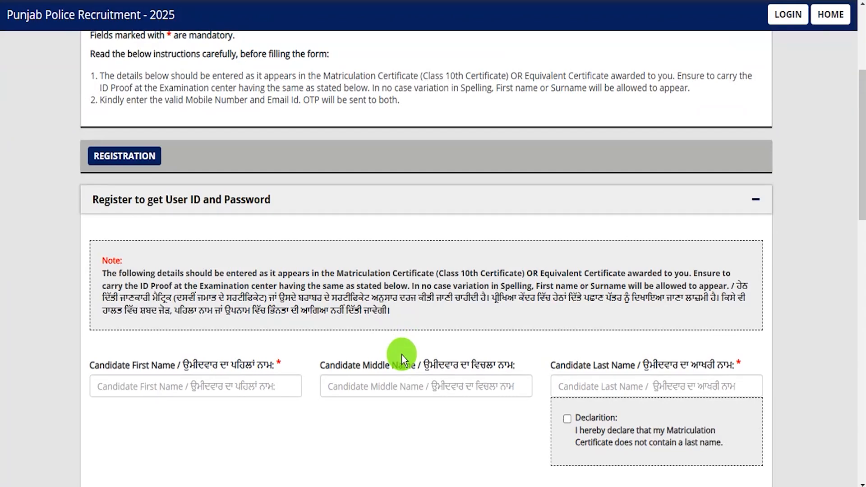
pyautogui.scroll(-3, 374, 340)
pyautogui.click(240, 255)
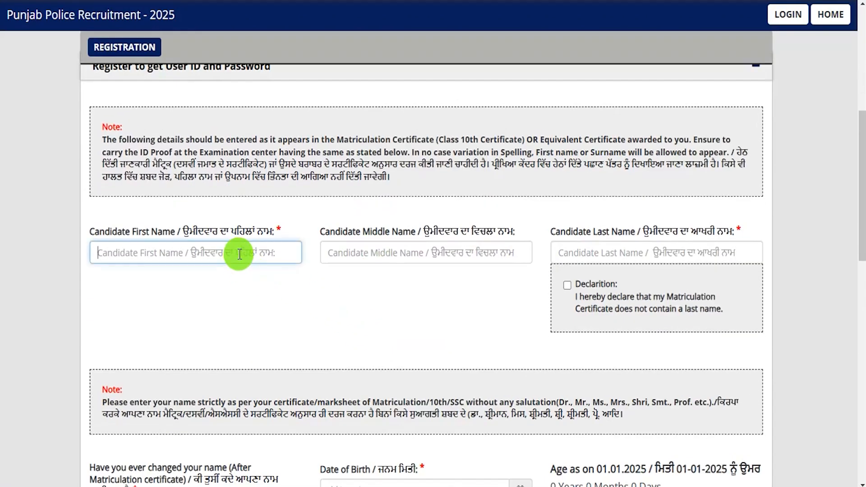
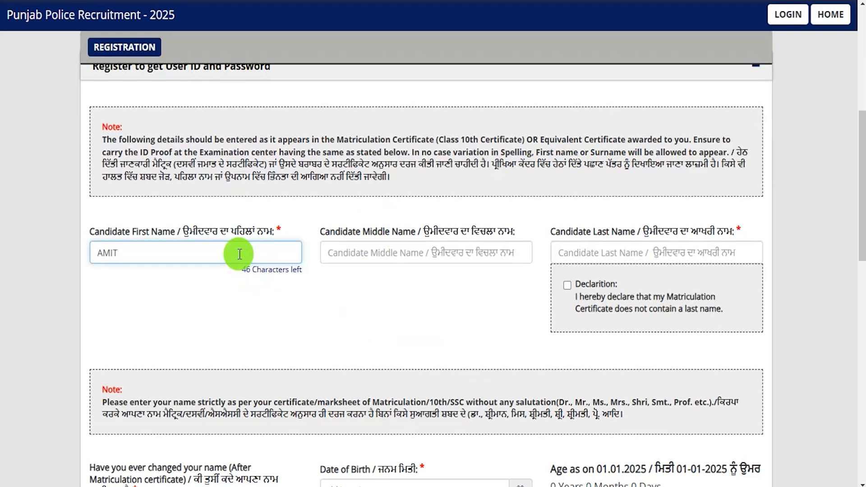
pyautogui.moveTo(335, 232); pyautogui.dragTo(398, 232)
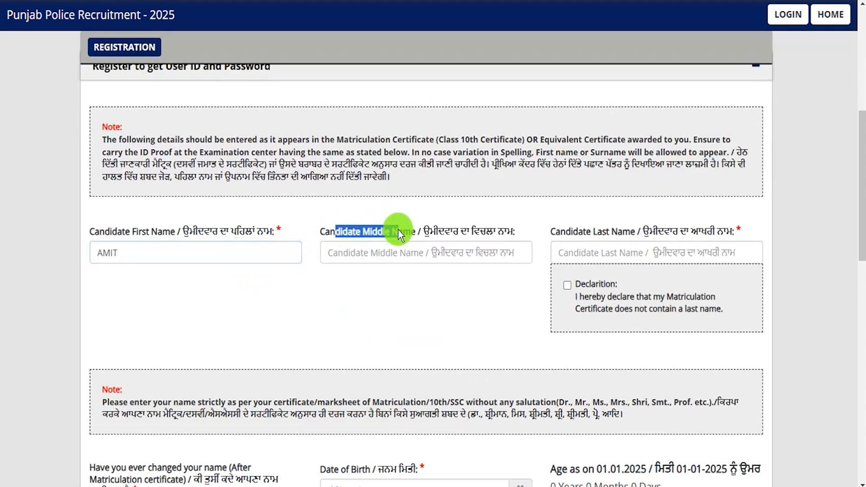
pyautogui.click(391, 252)
# Enter the candidate's surname in Candidate Last Name and tick the no-last-name declaration
pyautogui.moveTo(571, 231); pyautogui.dragTo(592, 247)
pyautogui.click(592, 247)
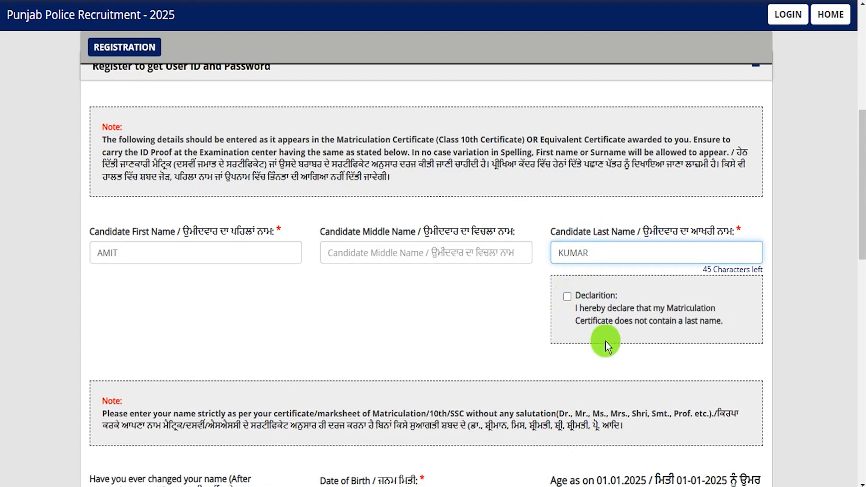
pyautogui.click(568, 297)
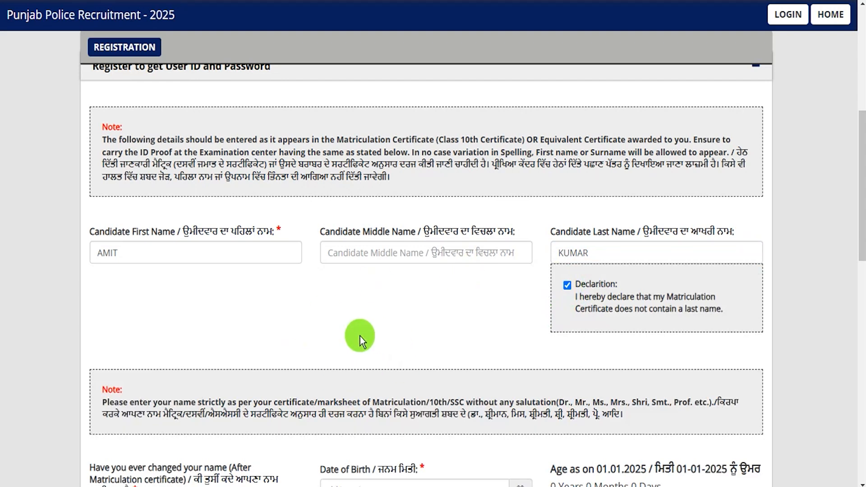
pyautogui.scroll(-4, 354, 337)
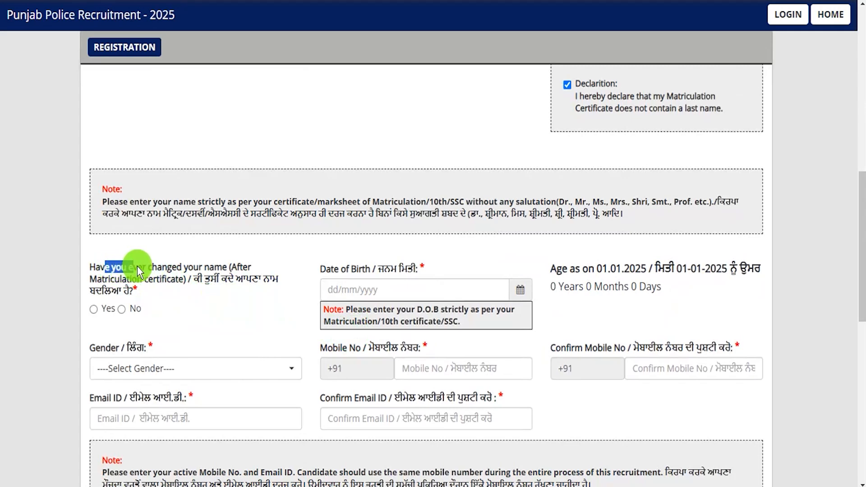
# Answer No to the name-change question and choose Male as the gender
pyautogui.moveTo(137, 266); pyautogui.dragTo(165, 276)
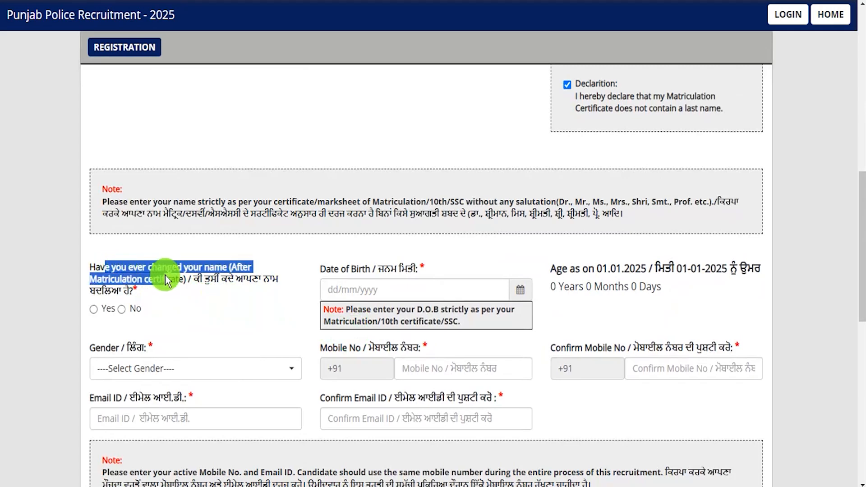
pyautogui.click(94, 310)
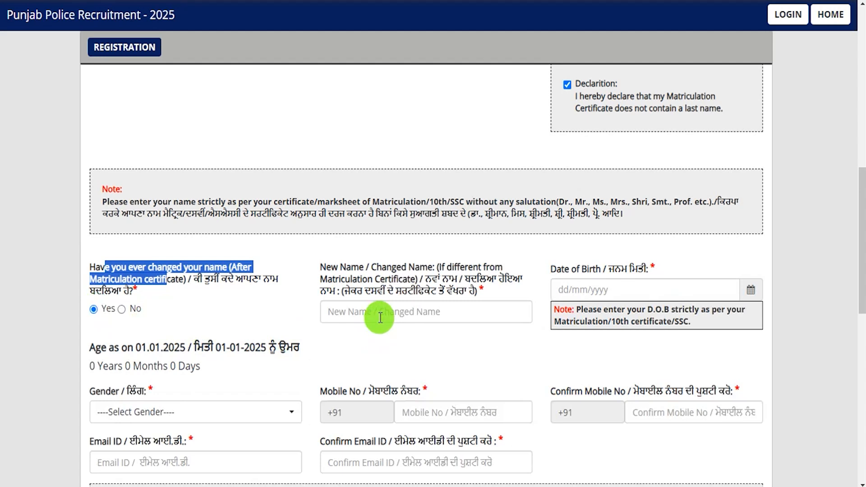
pyautogui.click(122, 309)
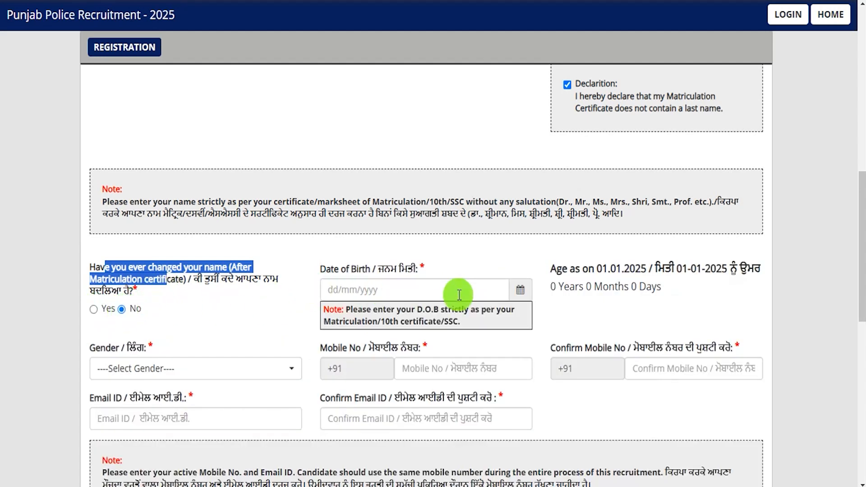
pyautogui.click(523, 291)
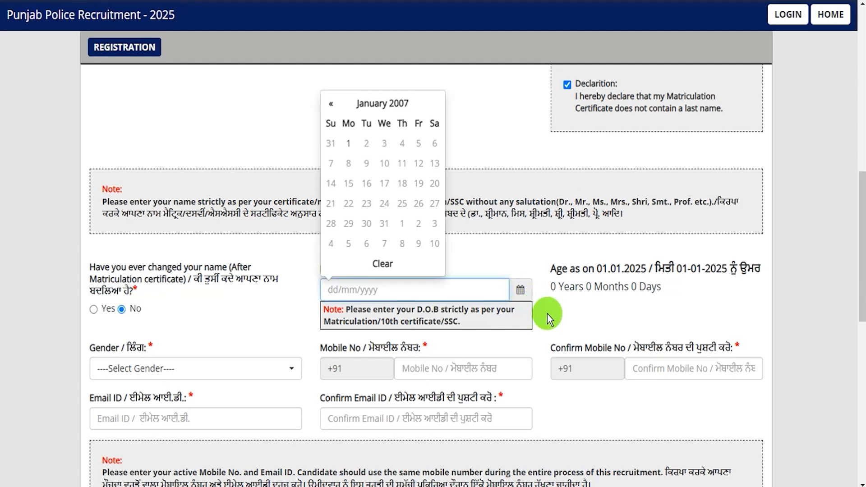
pyautogui.click(177, 375)
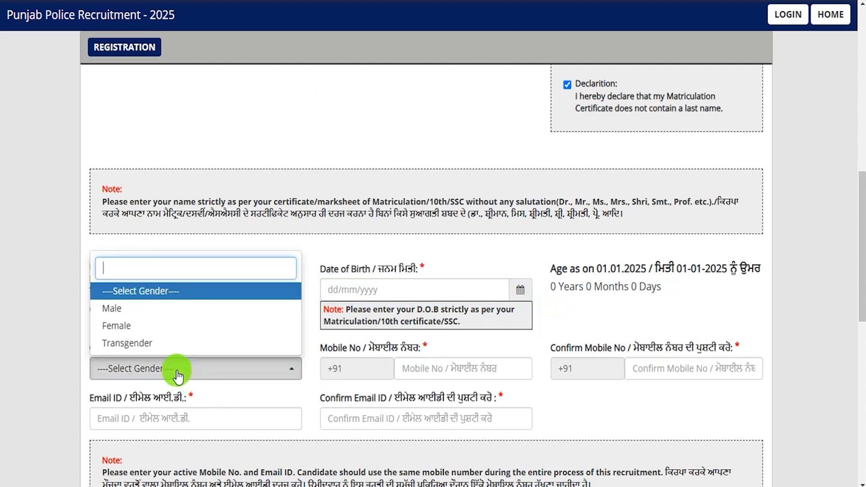
pyautogui.click(108, 309)
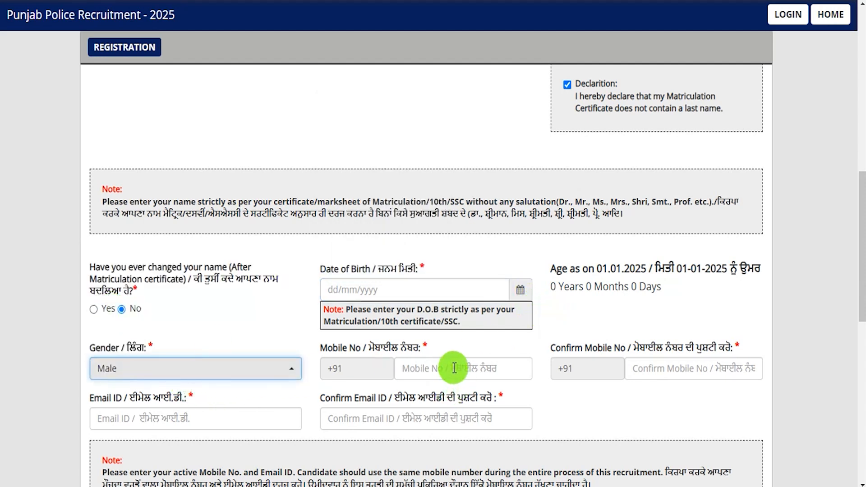
# Visit the mobile, confirm mobile, email and confirm email fields, then scroll to Generate OTP
pyautogui.click(454, 369)
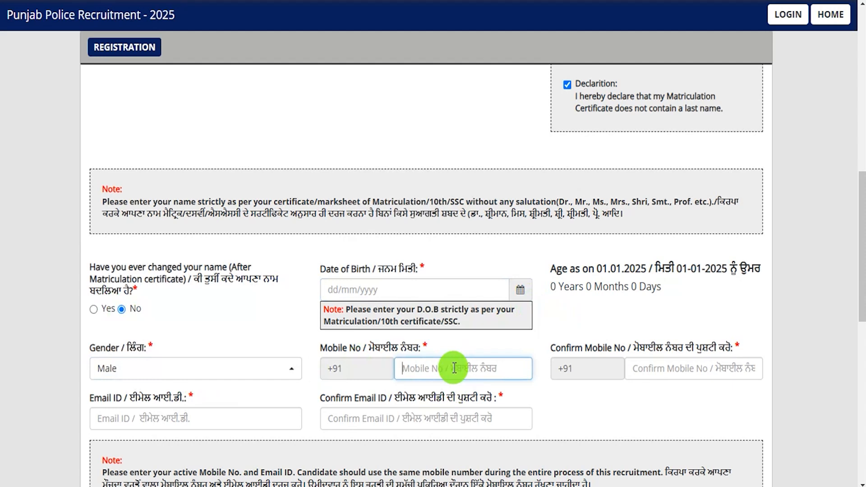
pyautogui.moveTo(598, 347); pyautogui.dragTo(563, 348)
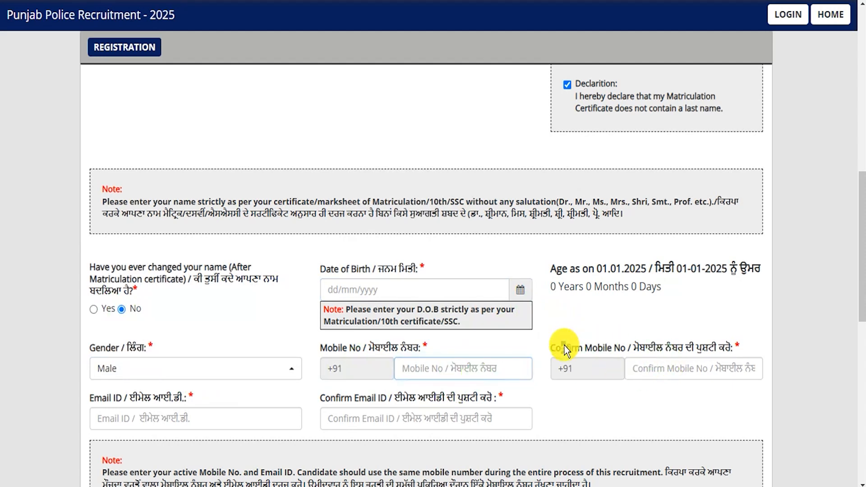
pyautogui.click(651, 366)
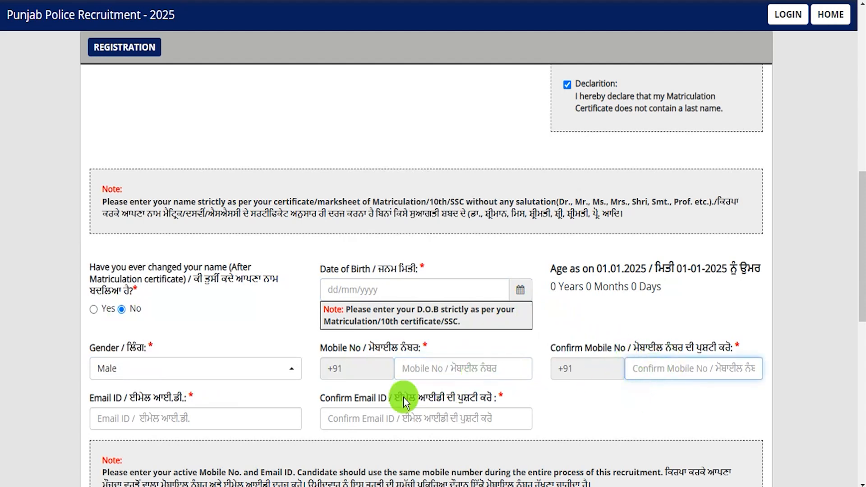
pyautogui.moveTo(93, 396); pyautogui.dragTo(151, 410)
pyautogui.click(151, 410)
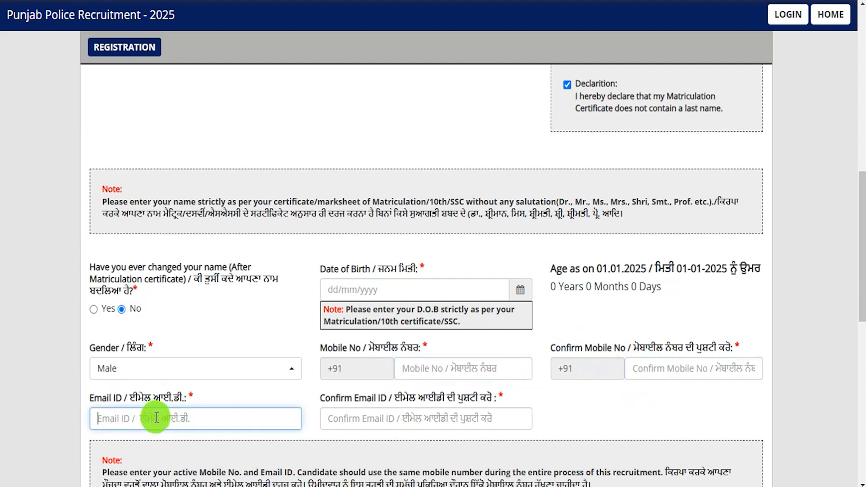
pyautogui.moveTo(351, 399); pyautogui.dragTo(429, 400)
pyautogui.click(381, 418)
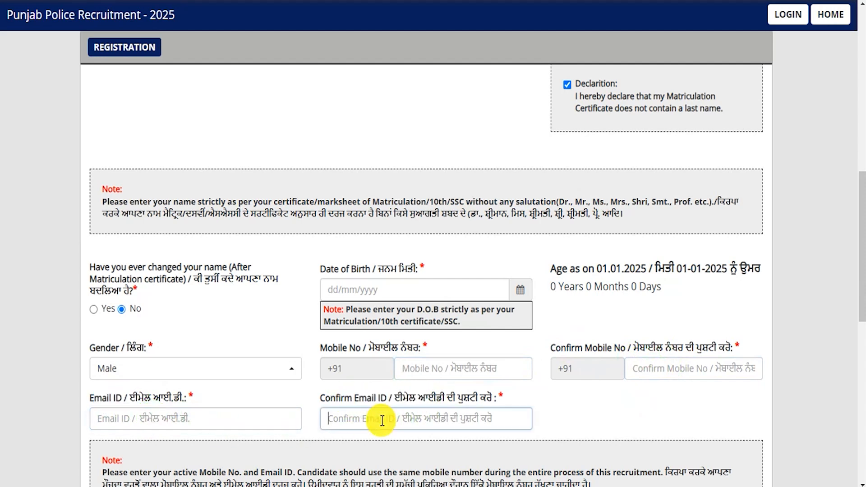
pyautogui.scroll(-3, 432, 400)
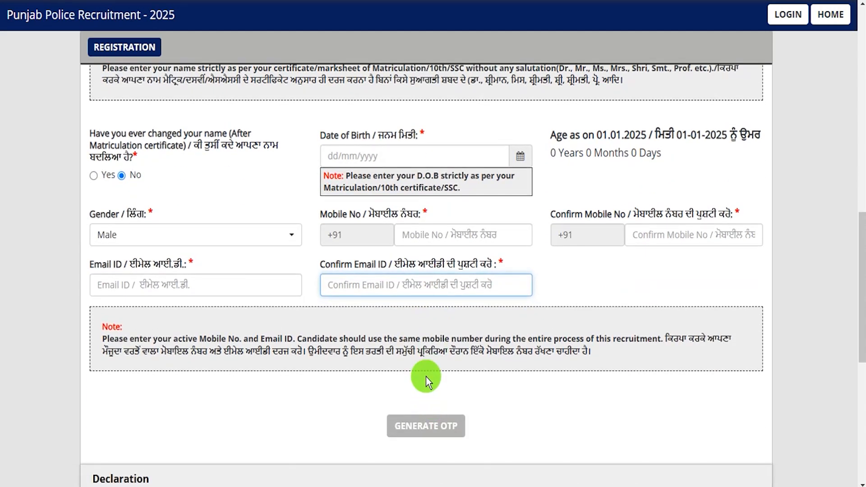
# Generate an OTP via the captcha, validate it, and dismiss the success alert
pyautogui.click(435, 428)
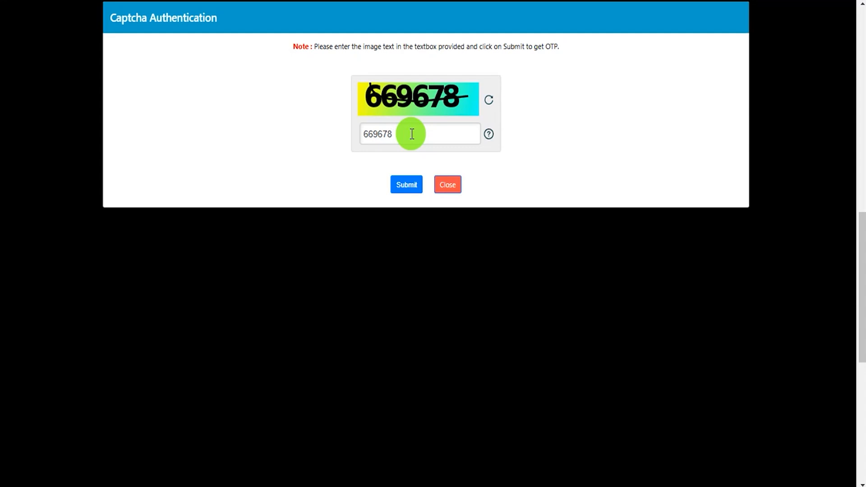
pyautogui.click(404, 135)
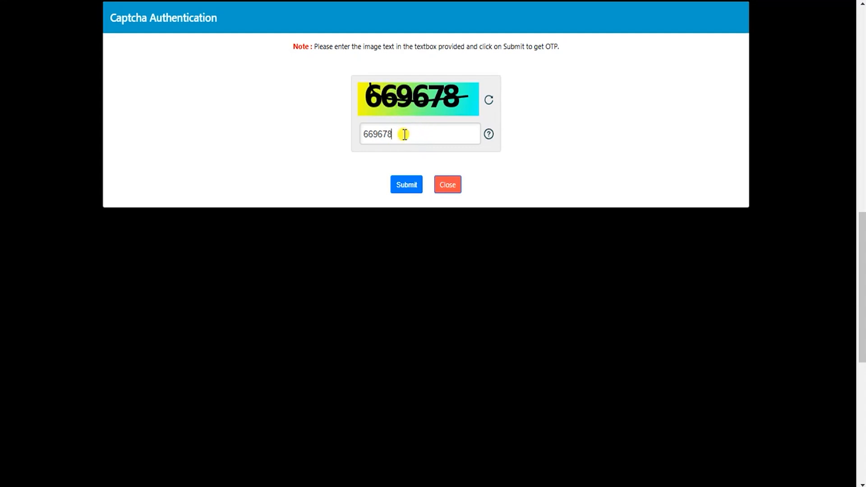
pyautogui.click(414, 190)
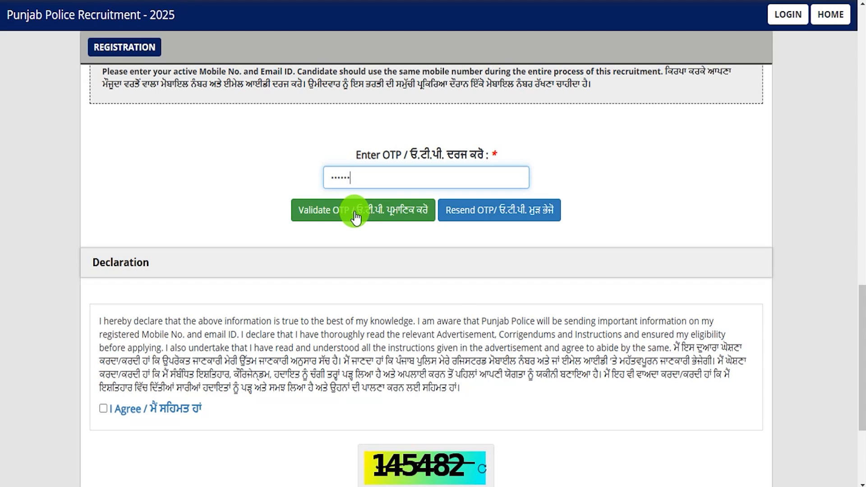
pyautogui.click(300, 213)
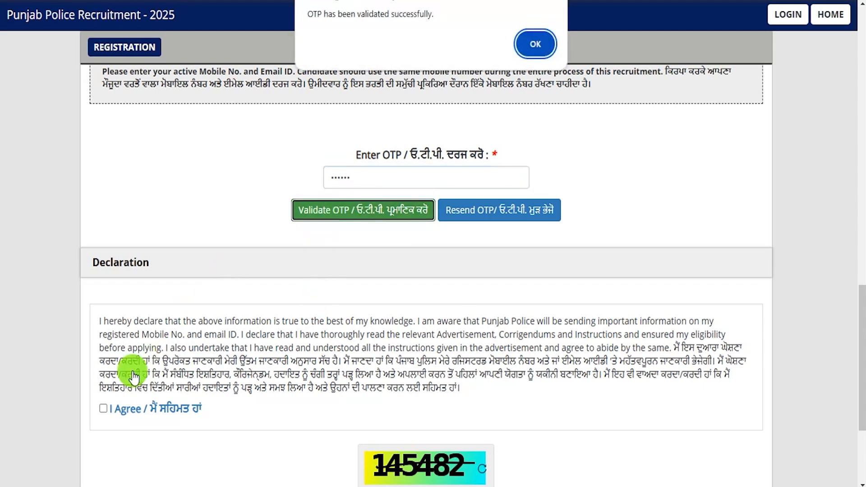
pyautogui.click(527, 44)
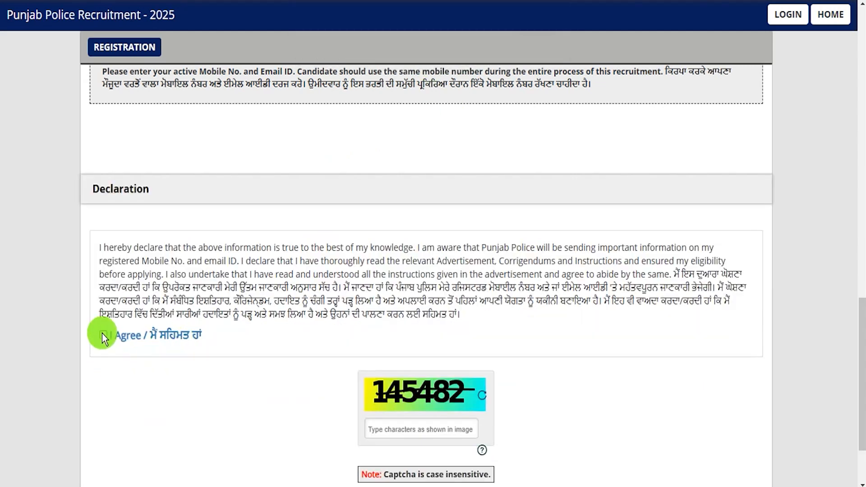
# Enter the declaration captcha, submit and confirm the registration, then highlight the Registered Successfully message
pyautogui.scroll(-2, 360, 308)
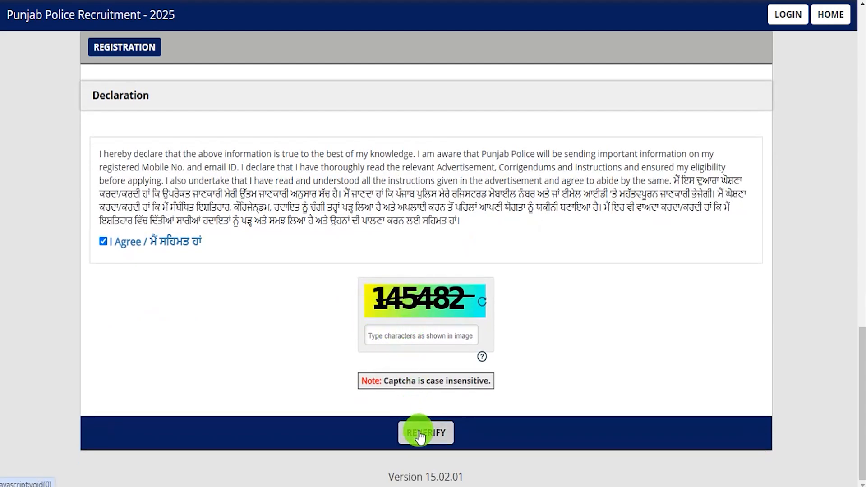
pyautogui.click(405, 330)
pyautogui.write('145482')
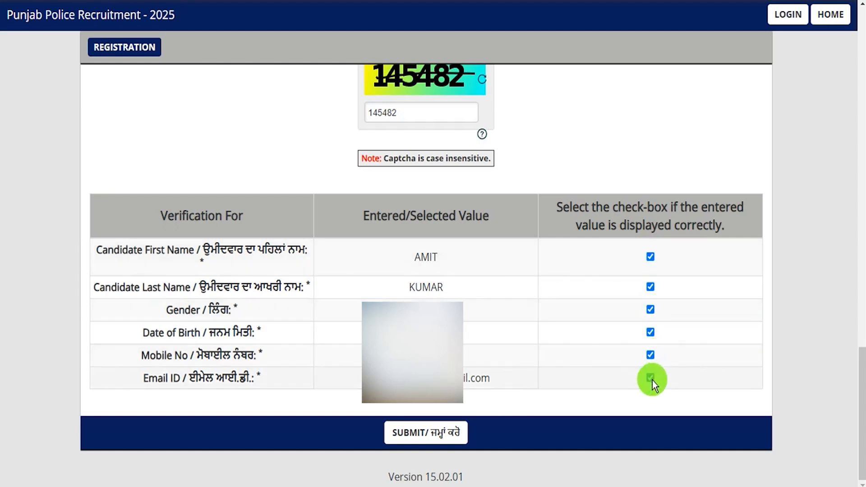
pyautogui.click(418, 437)
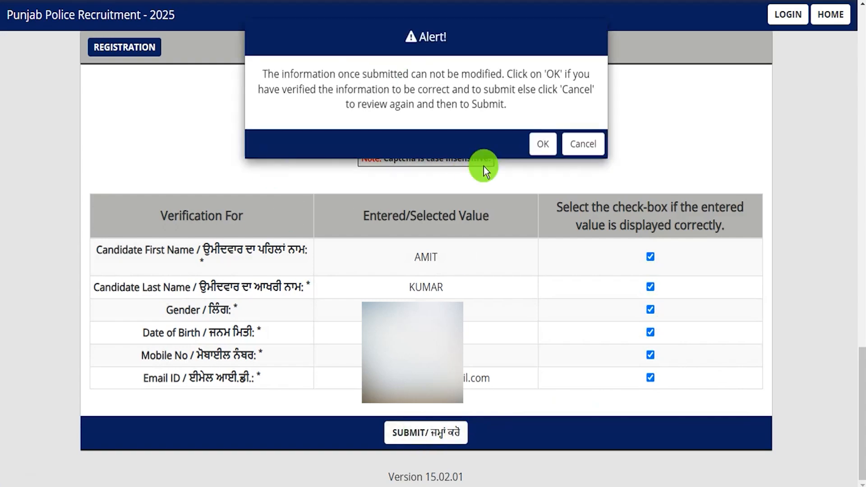
pyautogui.click(543, 143)
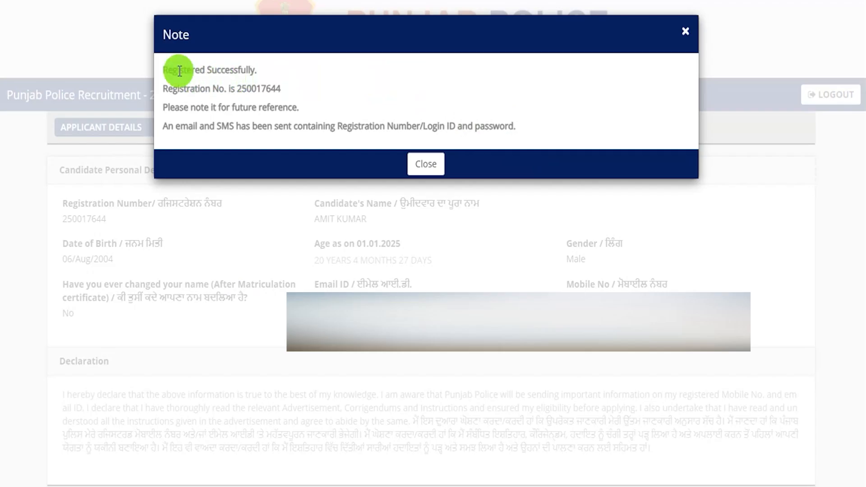
pyautogui.moveTo(174, 71); pyautogui.dragTo(261, 89)
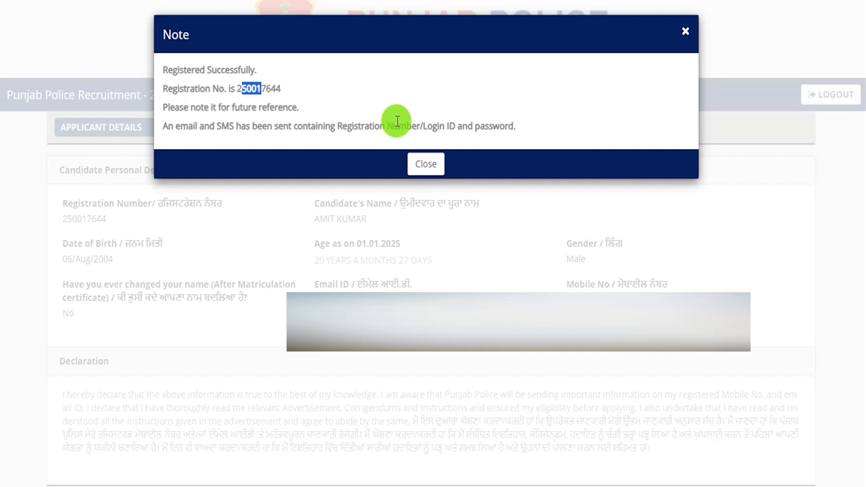
# Close the registration Note and create a new application from the CONSTABLE tab
pyautogui.click(426, 163)
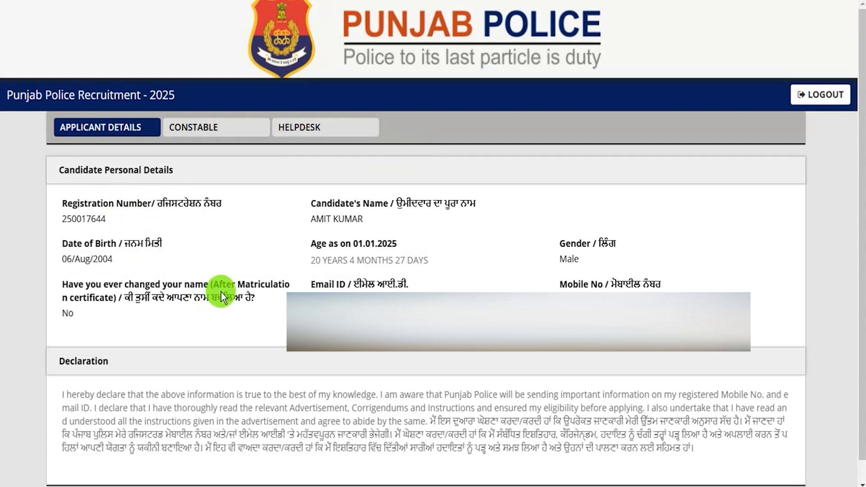
pyautogui.click(204, 136)
pyautogui.click(748, 208)
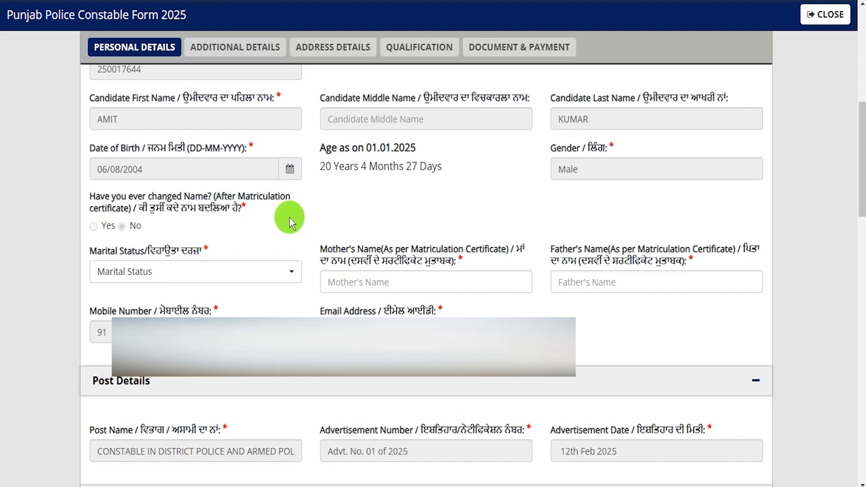
# Choose Unmarried, enter the mother's and father's names, and select Indian nationality
pyautogui.click(245, 272)
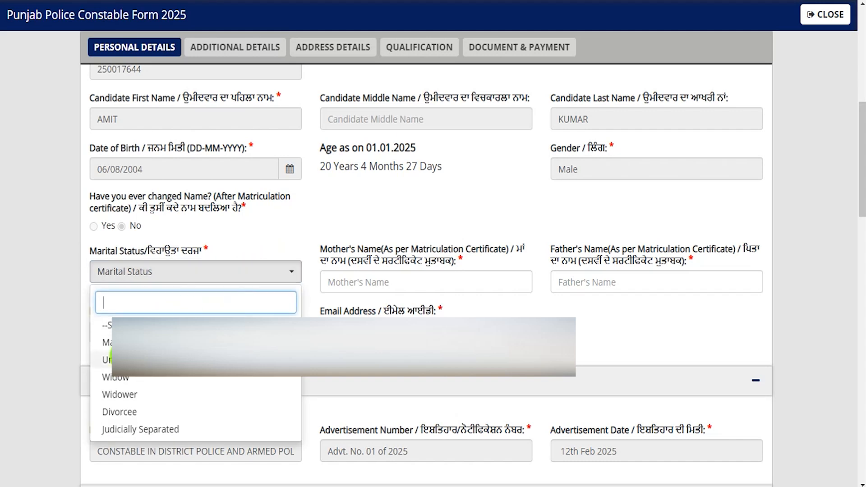
pyautogui.click(118, 360)
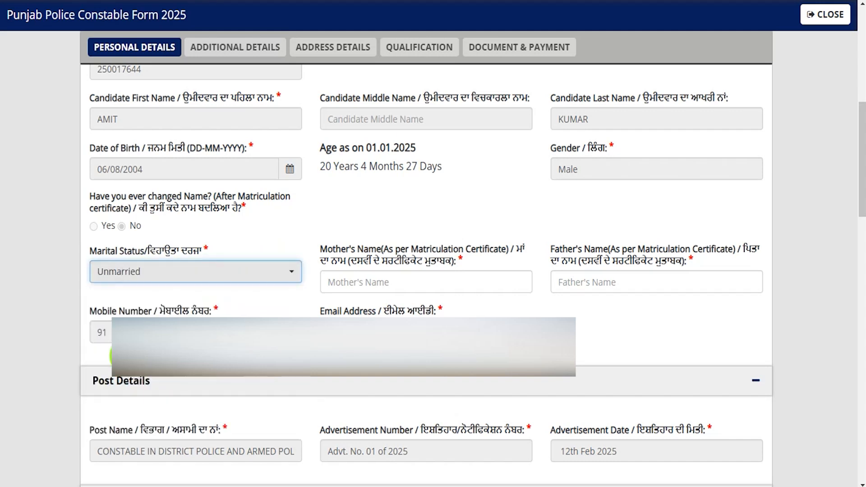
pyautogui.click(412, 282)
pyautogui.write('REENA')
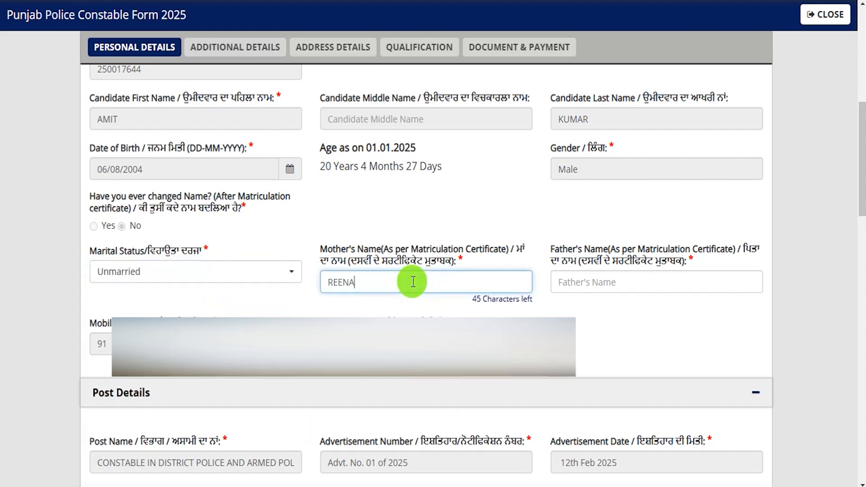
pyautogui.click(594, 281)
pyautogui.write('Rakesh')
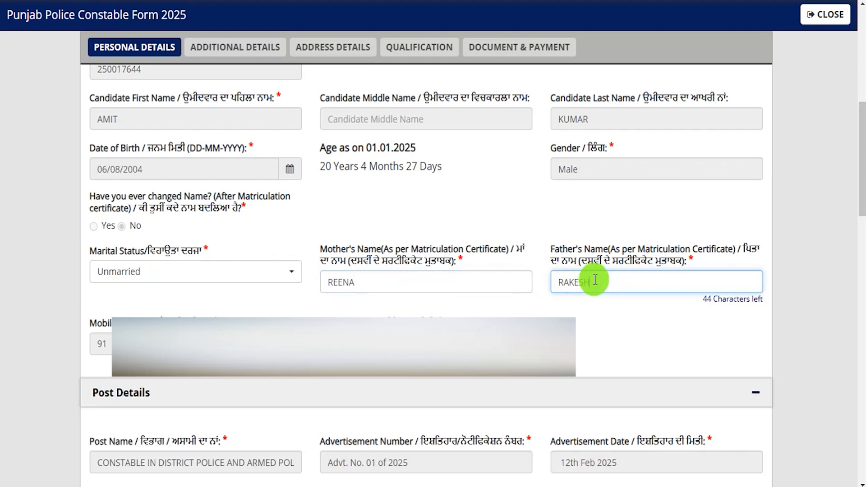
pyautogui.click(786, 424)
pyautogui.scroll(-7, 96, 232)
pyautogui.click(94, 232)
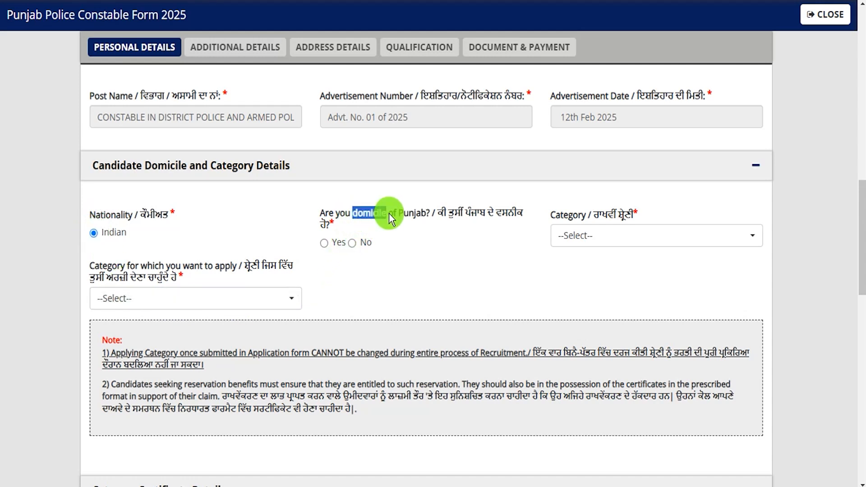
# Mark Punjab domicile as Yes, category SC, and caste Scheduled Caste (Mazhabi Sikh and Balmiki)
pyautogui.click(352, 244)
pyautogui.click(323, 243)
pyautogui.click(646, 239)
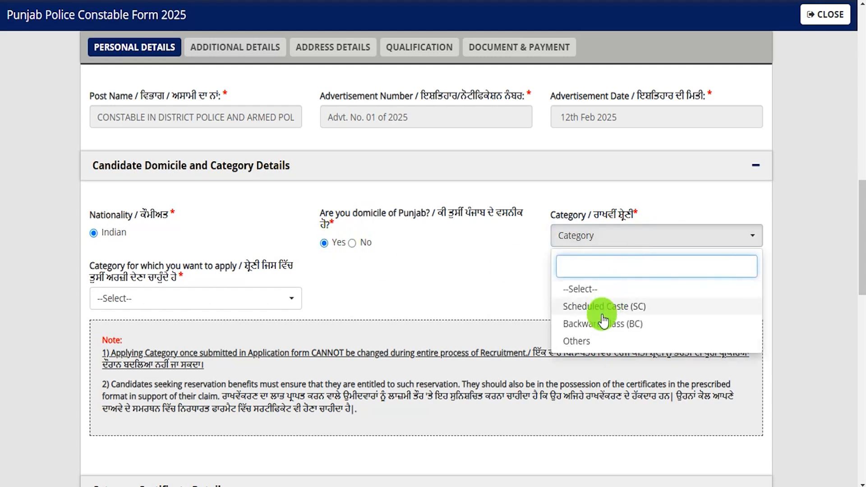
pyautogui.click(612, 302)
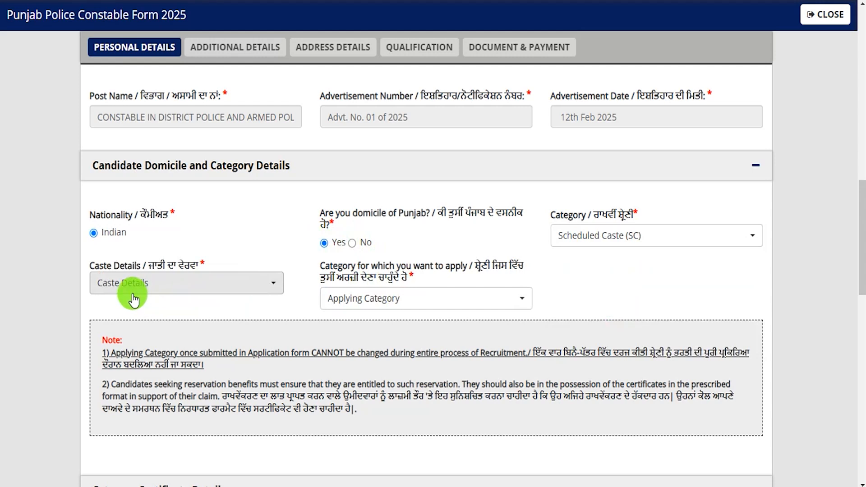
pyautogui.click(148, 283)
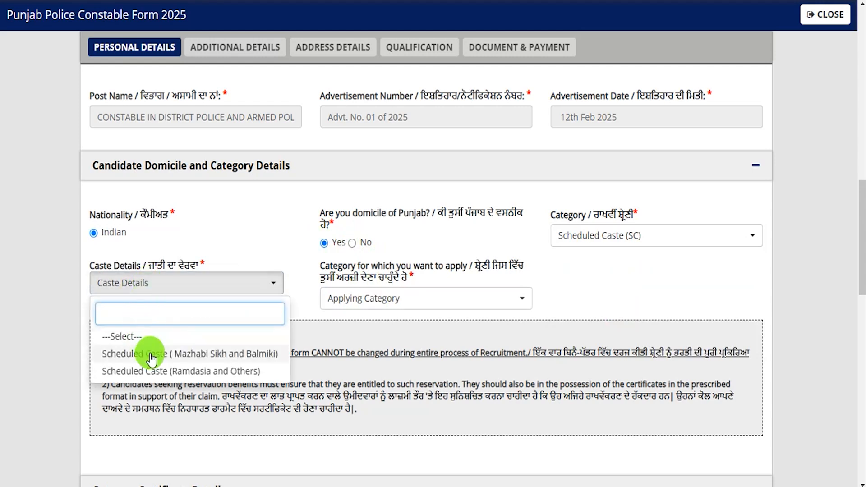
pyautogui.click(180, 354)
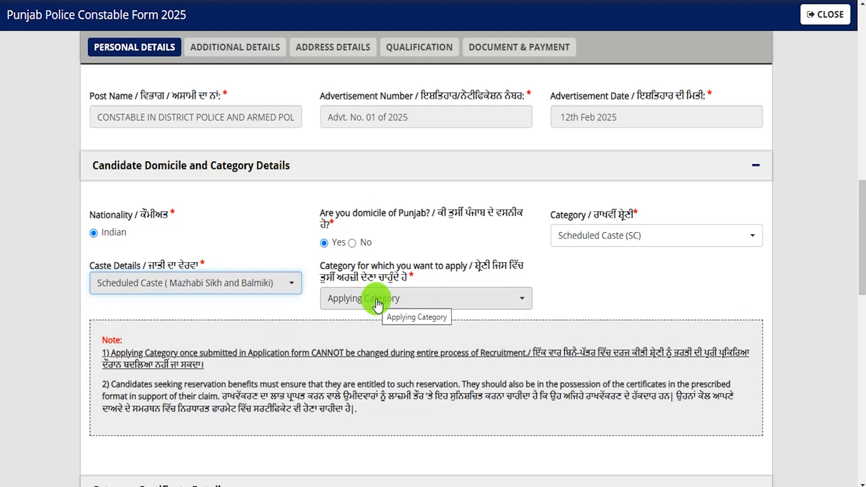
# Choose General/Open/Unreserved (UR) as the category applied under
pyautogui.click(377, 303)
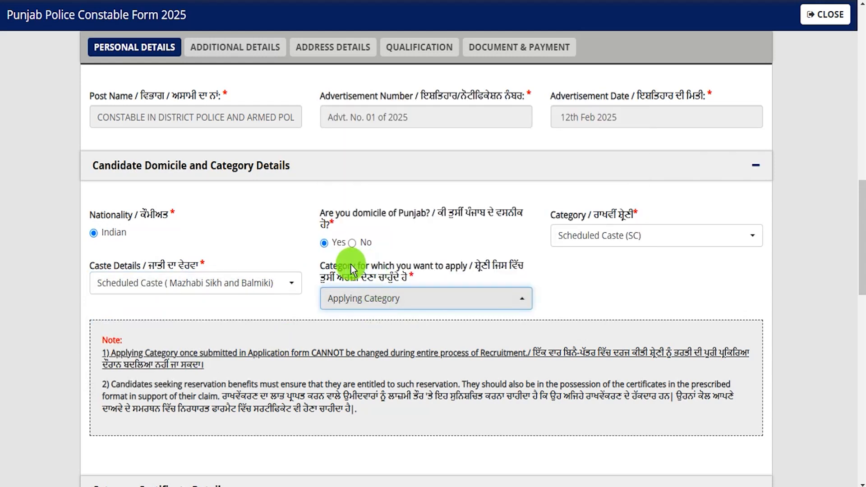
pyautogui.moveTo(342, 267); pyautogui.dragTo(413, 267)
pyautogui.click(401, 306)
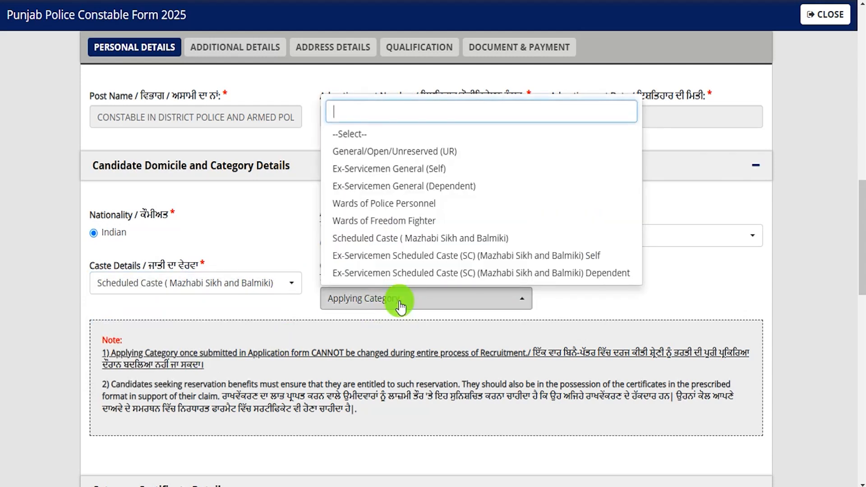
pyautogui.click(432, 148)
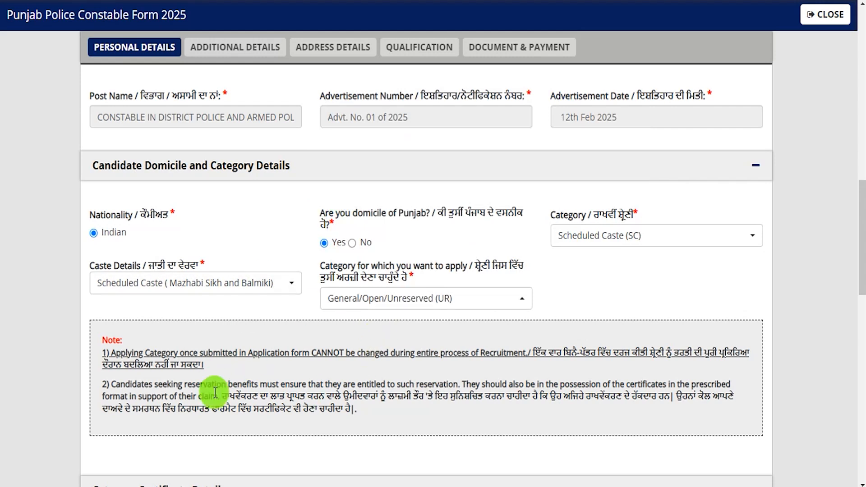
pyautogui.scroll(-1, 315, 435)
pyautogui.scroll(-3, 321, 390)
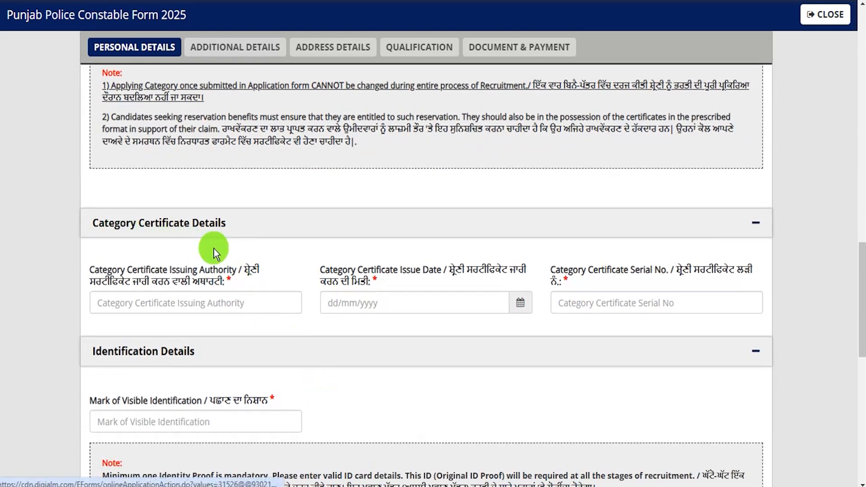
# Enter Patwari as the certificate issuing authority, leaving issue date and serial number blank
pyautogui.scroll(-1, 214, 249)
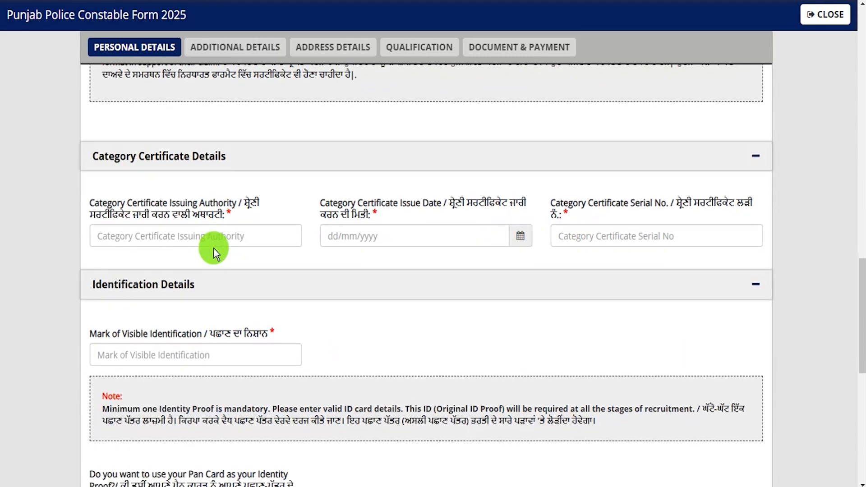
pyautogui.moveTo(103, 203); pyautogui.dragTo(161, 202)
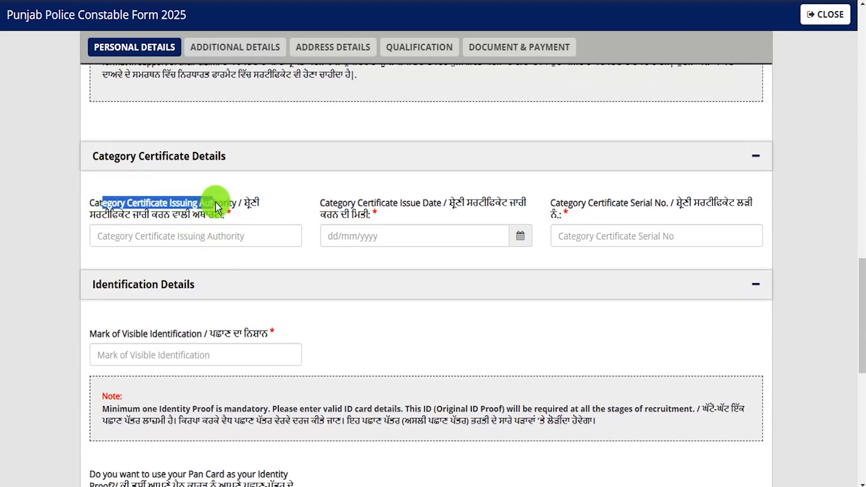
pyautogui.click(196, 236)
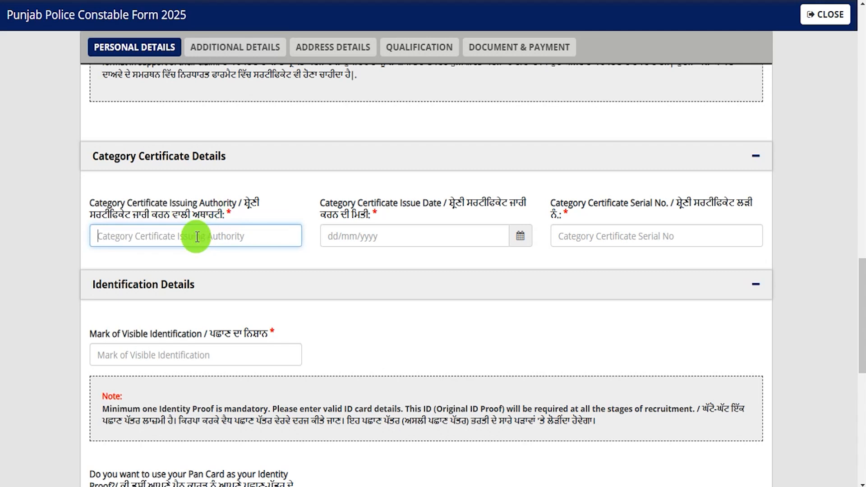
pyautogui.write('Patw')
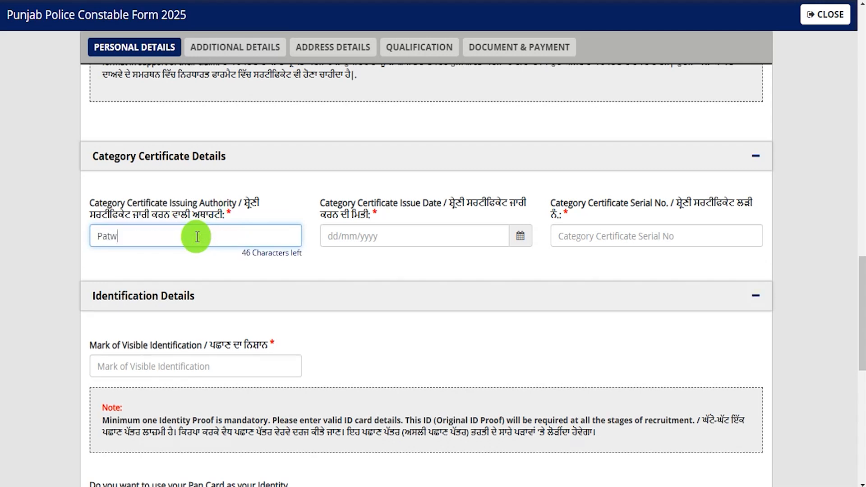
pyautogui.write('ari')
pyautogui.moveTo(325, 203); pyautogui.dragTo(415, 203)
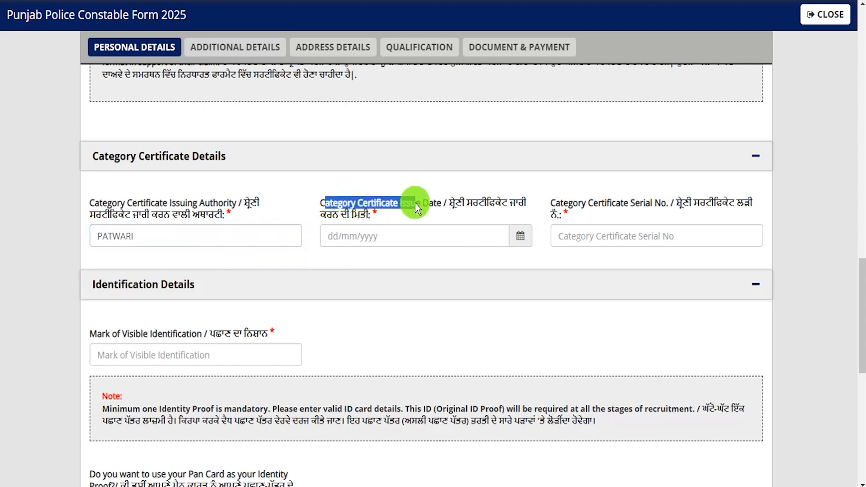
pyautogui.click(520, 237)
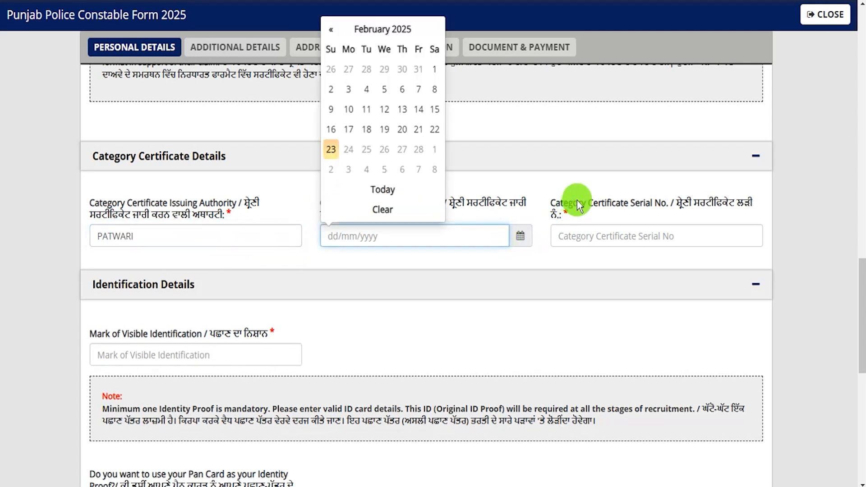
pyautogui.moveTo(579, 203); pyautogui.dragTo(629, 204)
pyautogui.click(613, 236)
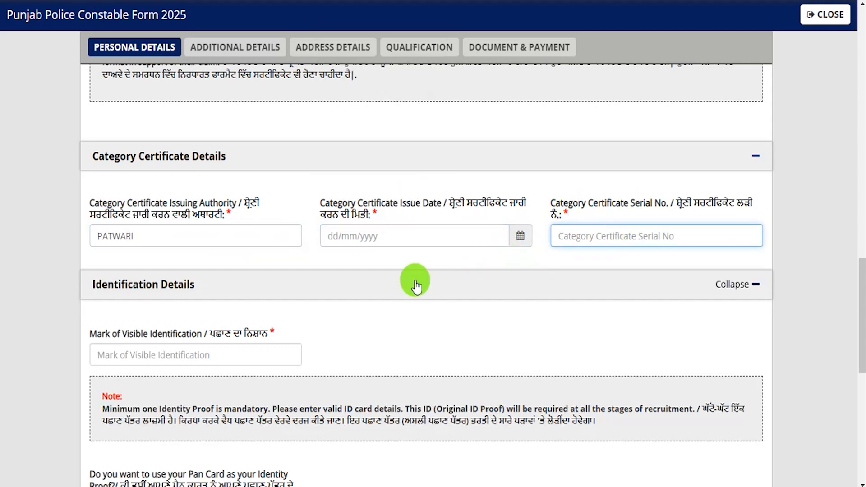
pyautogui.scroll(-1, 149, 335)
pyautogui.scroll(-3, 149, 334)
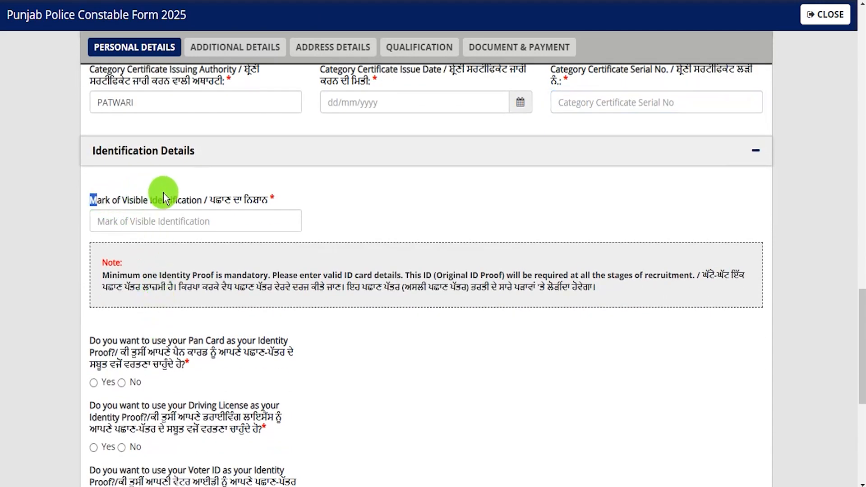
# Enter Neck as the visible identification mark and answer No to Pan Card as identity proof
pyautogui.click(166, 220)
pyautogui.write('Neck')
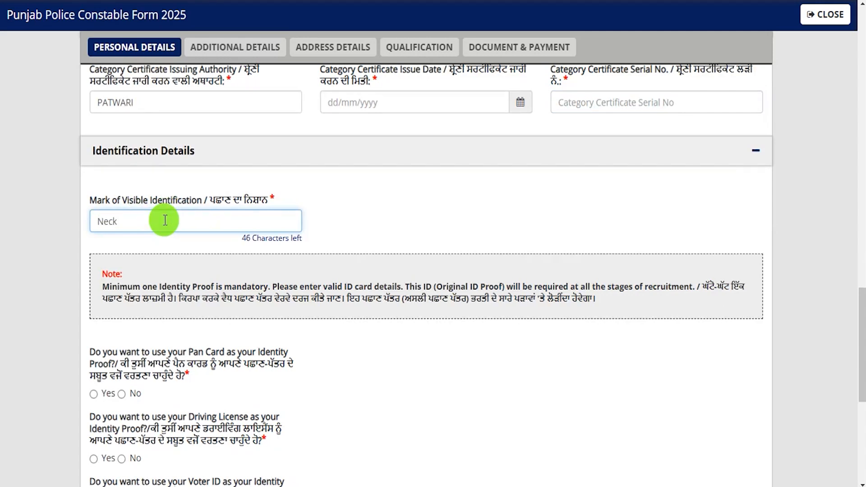
pyautogui.scroll(-3, 213, 356)
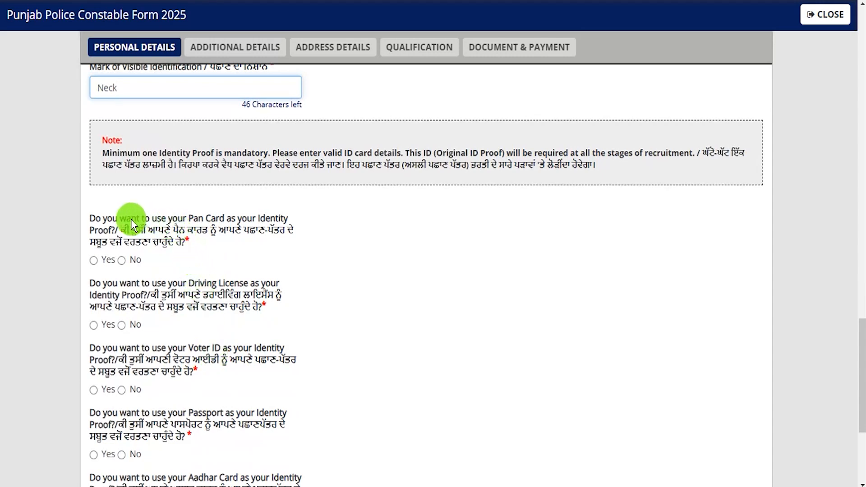
pyautogui.moveTo(107, 219); pyautogui.dragTo(147, 219)
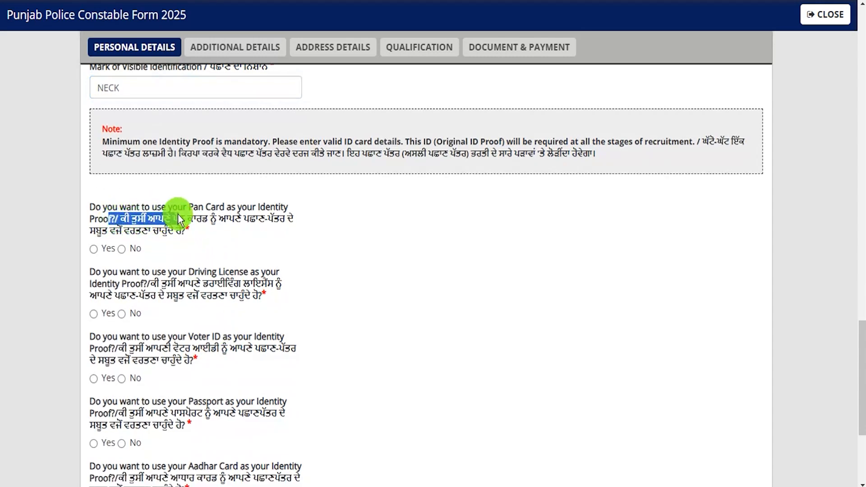
pyautogui.click(93, 249)
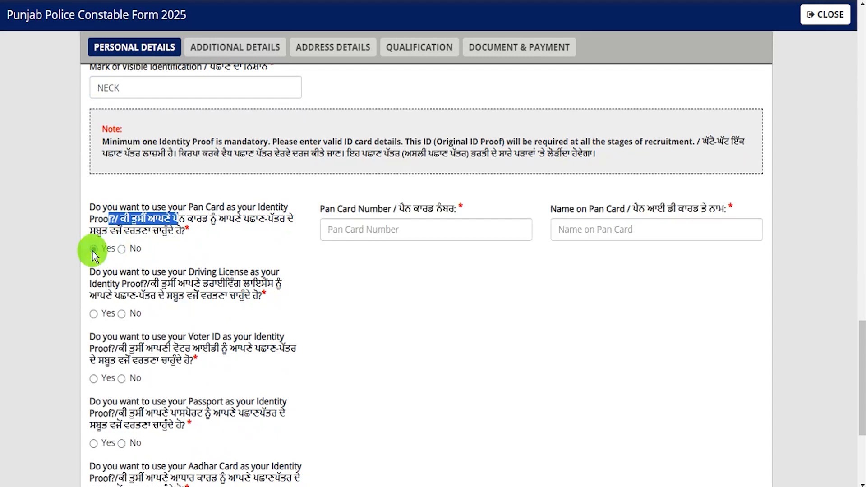
pyautogui.click(387, 229)
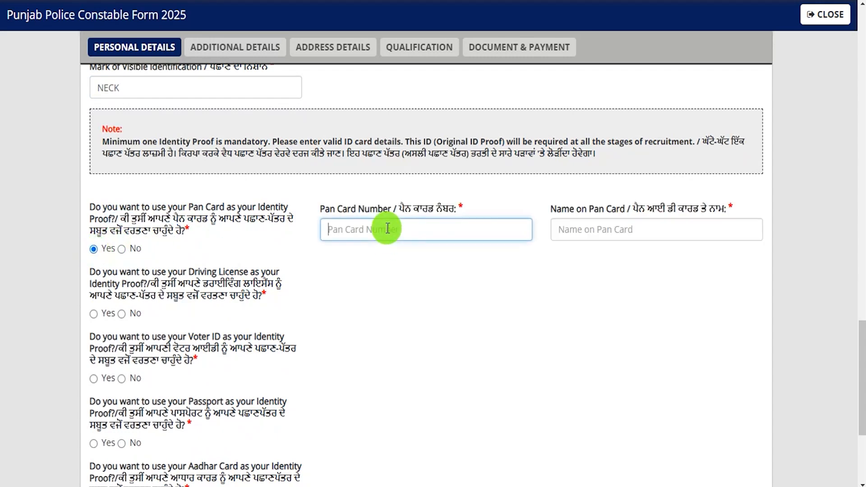
pyautogui.moveTo(565, 210); pyautogui.dragTo(612, 208)
pyautogui.click(604, 229)
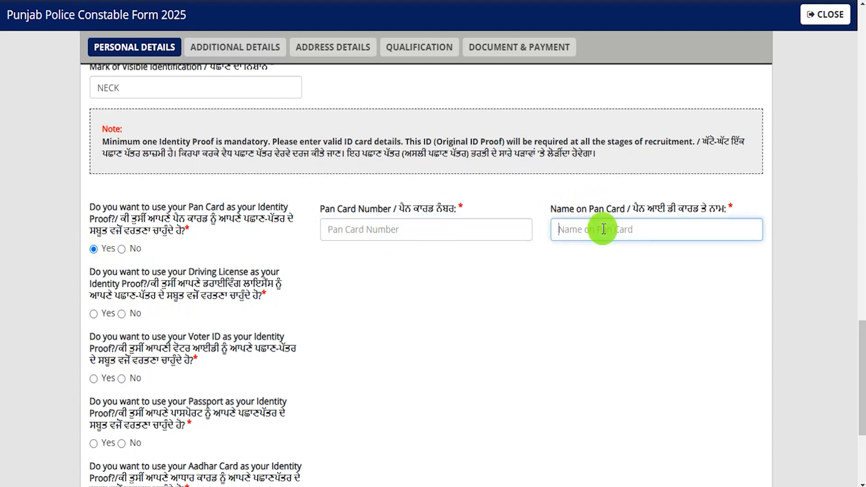
pyautogui.click(122, 249)
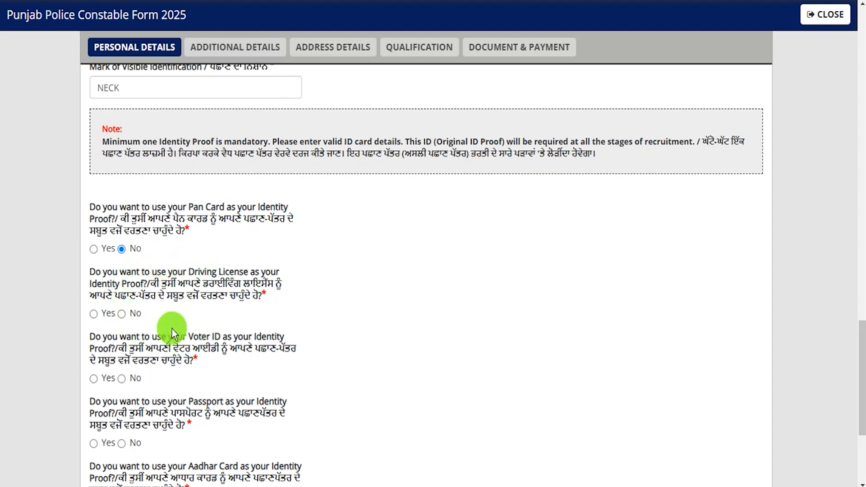
# Answer No to Driving License and Voter ID as identity proof
pyautogui.click(94, 314)
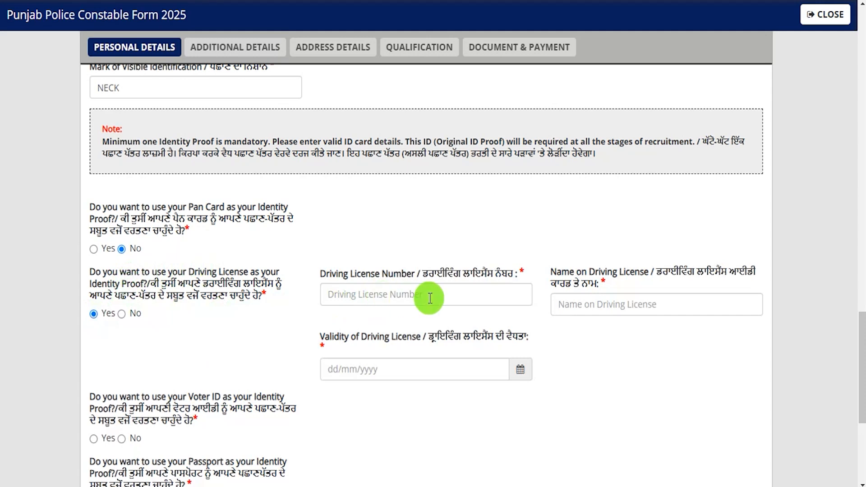
pyautogui.click(599, 300)
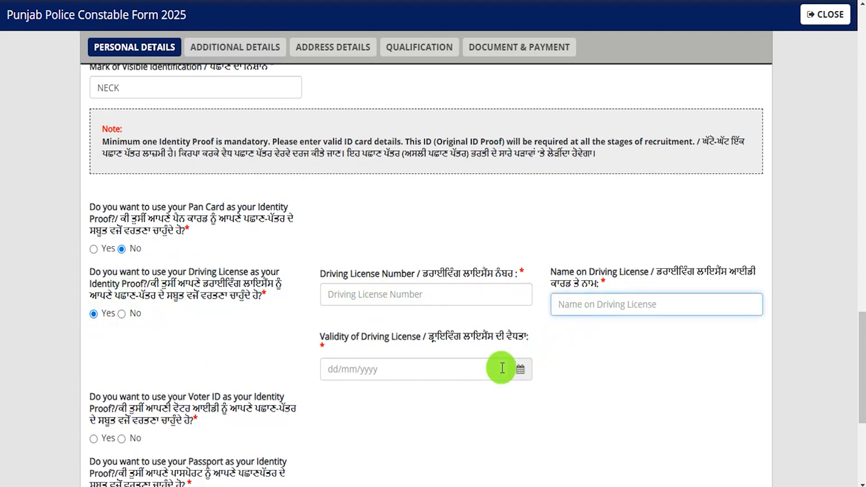
pyautogui.click(521, 366)
pyautogui.click(588, 374)
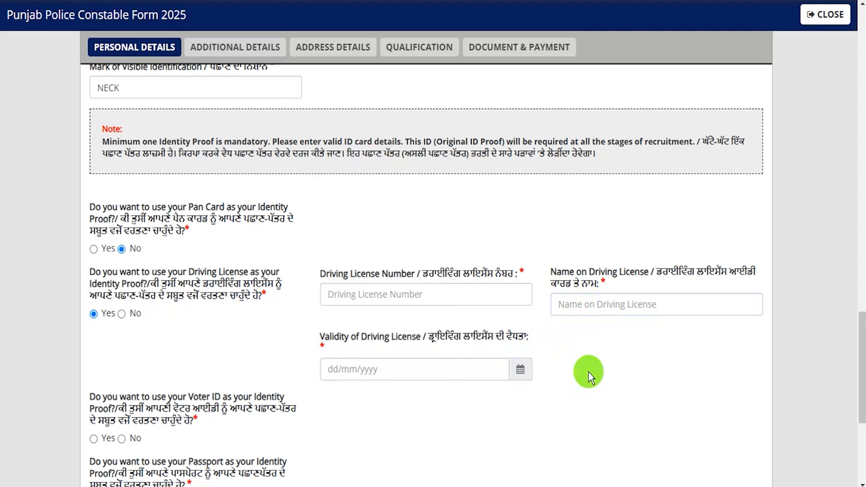
pyautogui.click(122, 314)
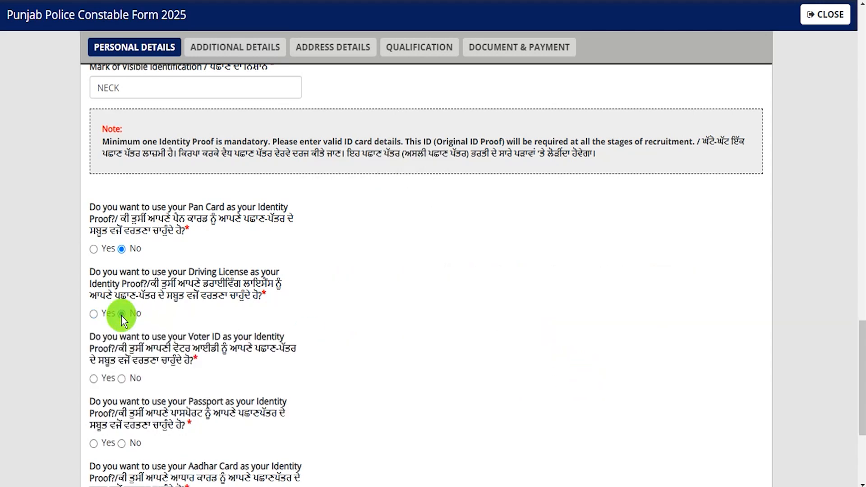
pyautogui.scroll(-3, 206, 322)
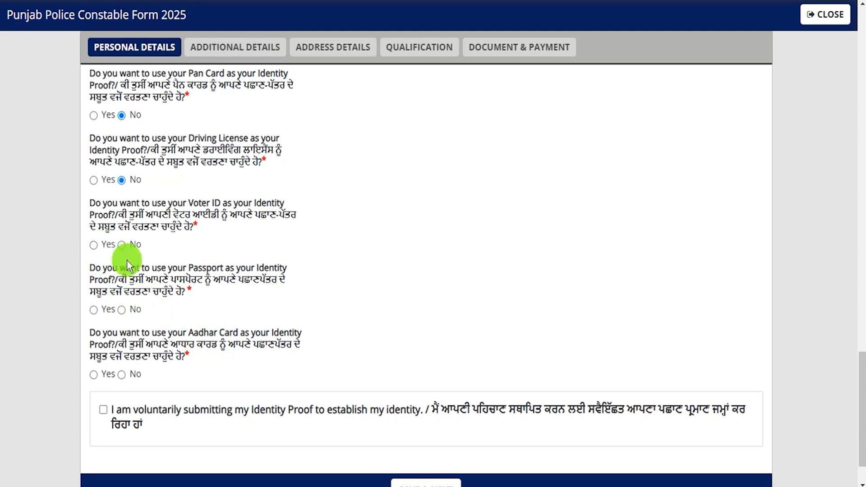
pyautogui.click(121, 245)
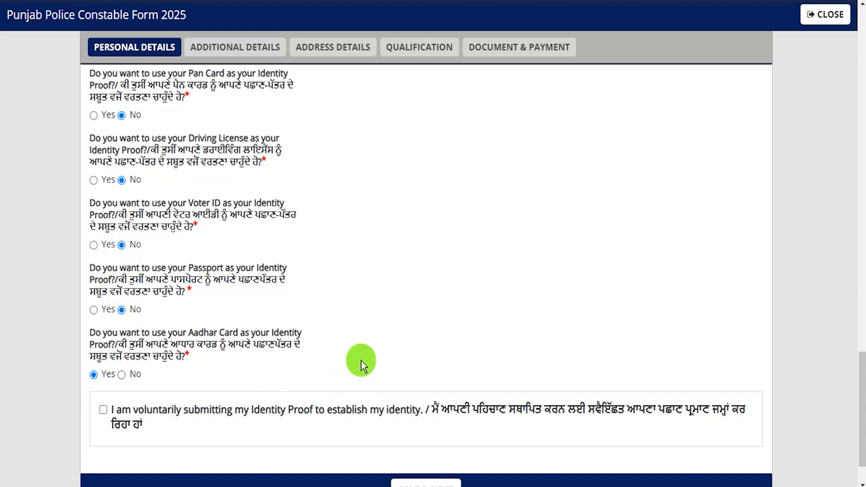
pyautogui.scroll(-2, 130, 376)
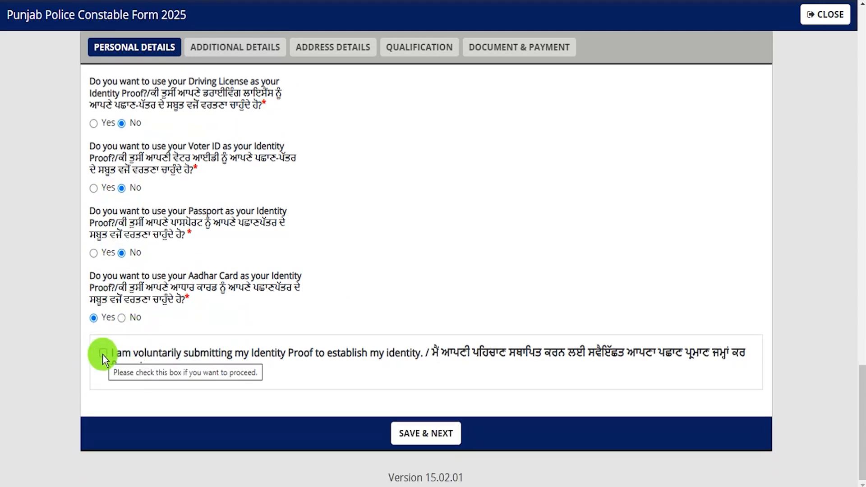
# Use SAVE & NEXT on Personal Details to reach the Additional Details tab
pyautogui.click(428, 431)
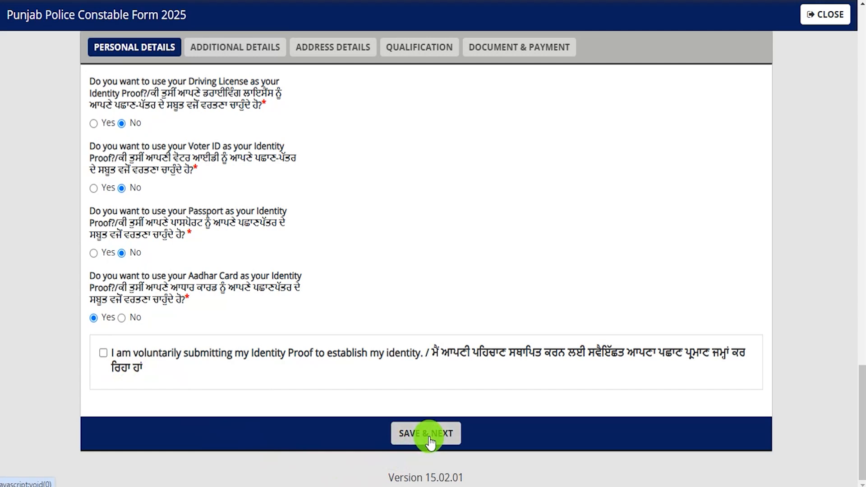
pyautogui.scroll(-4, 235, 232)
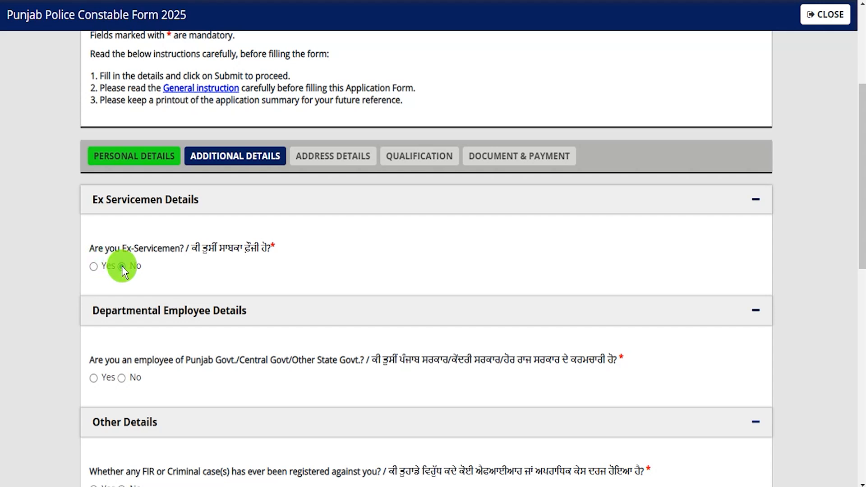
# Check the service-detail fields that appear for Yes, then answer No to the government employee question
pyautogui.scroll(-3, 122, 267)
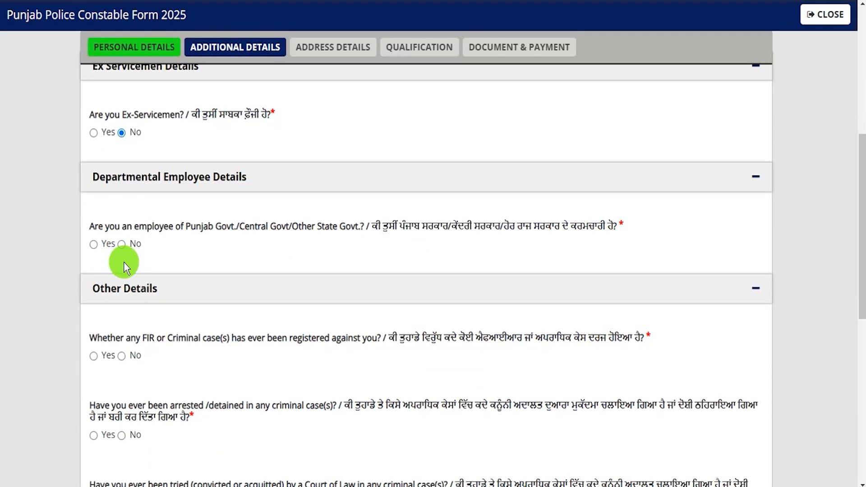
pyautogui.moveTo(221, 226); pyautogui.dragTo(301, 224)
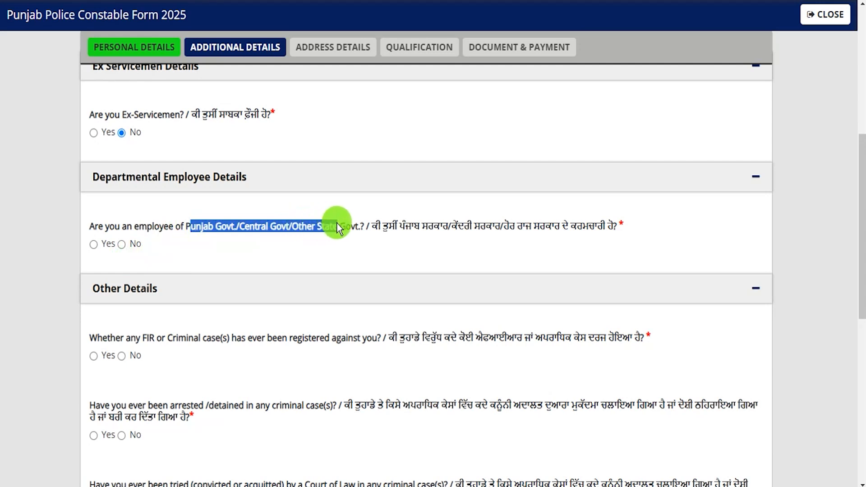
pyautogui.click(94, 245)
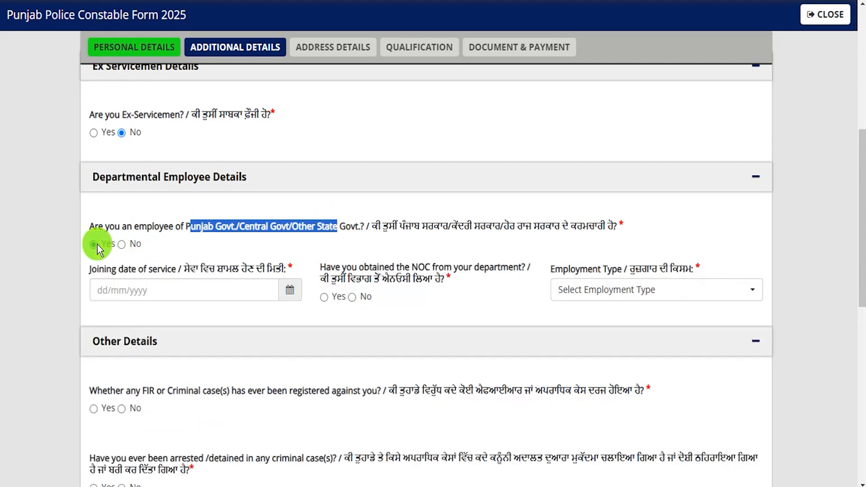
pyautogui.click(205, 287)
pyautogui.click(206, 286)
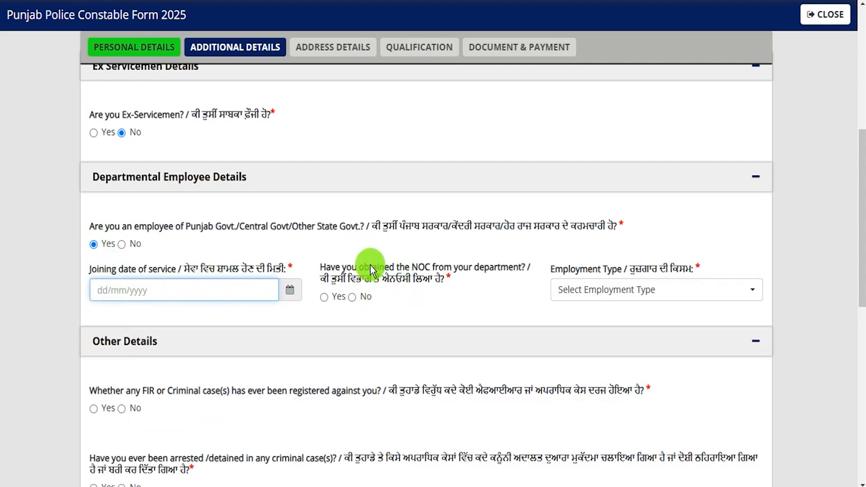
pyautogui.moveTo(369, 266); pyautogui.dragTo(462, 264)
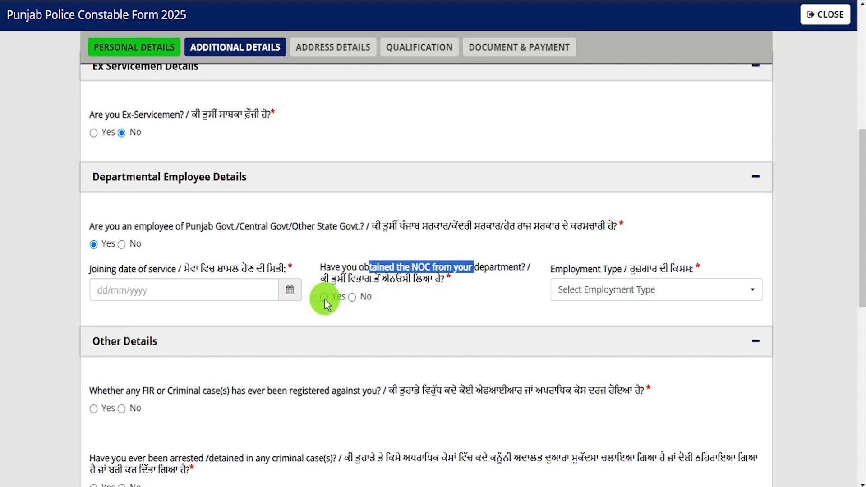
pyautogui.click(597, 296)
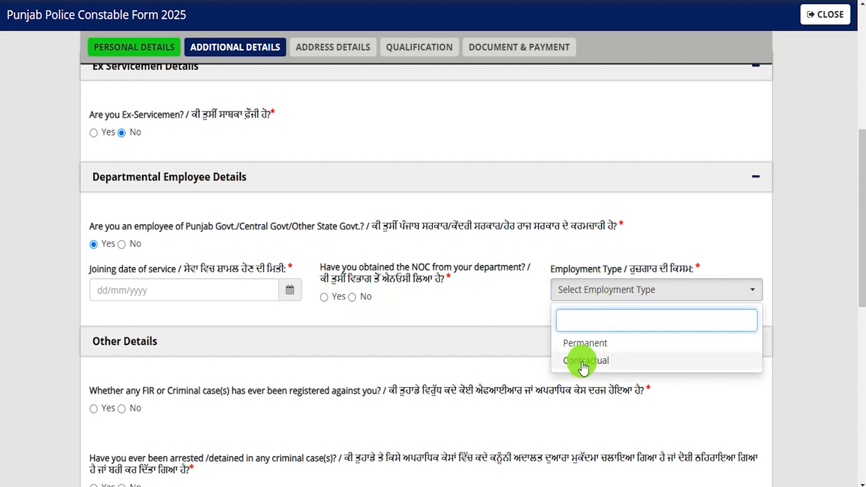
pyautogui.click(504, 305)
pyautogui.moveTo(127, 226); pyautogui.dragTo(183, 228)
pyautogui.click(122, 244)
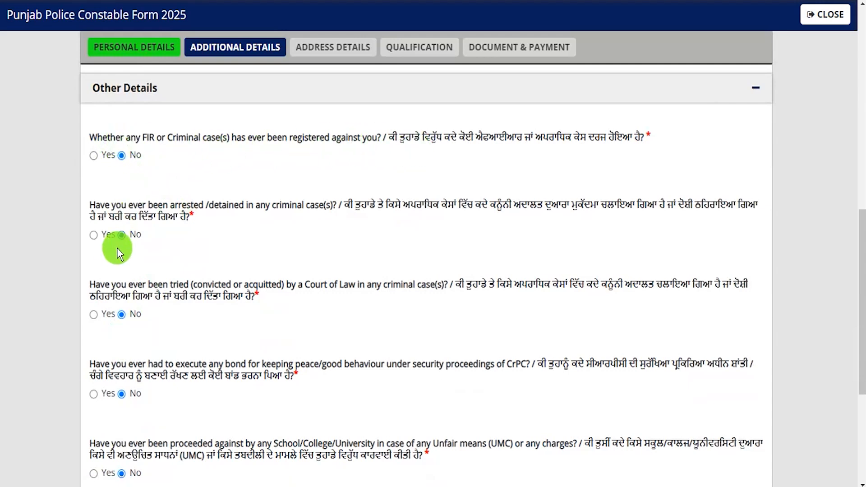
# Answer No to criminal proceedings and pending departmental enquiry, then save and confirm the Data Saved alert
pyautogui.scroll(-3, 121, 329)
pyautogui.scroll(2, 121, 329)
pyautogui.scroll(3, 121, 329)
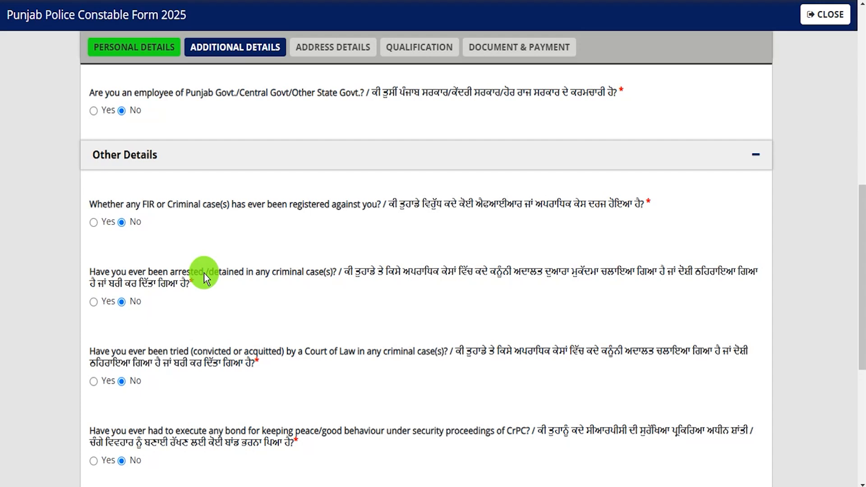
pyautogui.scroll(-8, 204, 274)
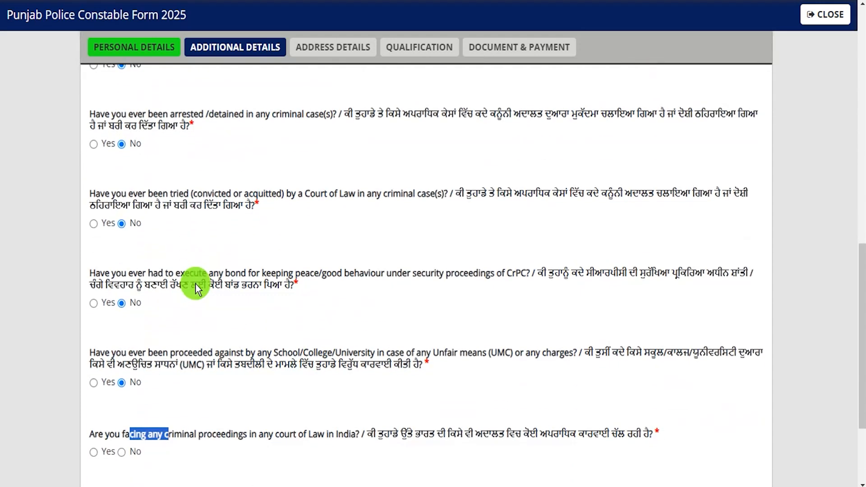
pyautogui.click(140, 321)
pyautogui.click(120, 387)
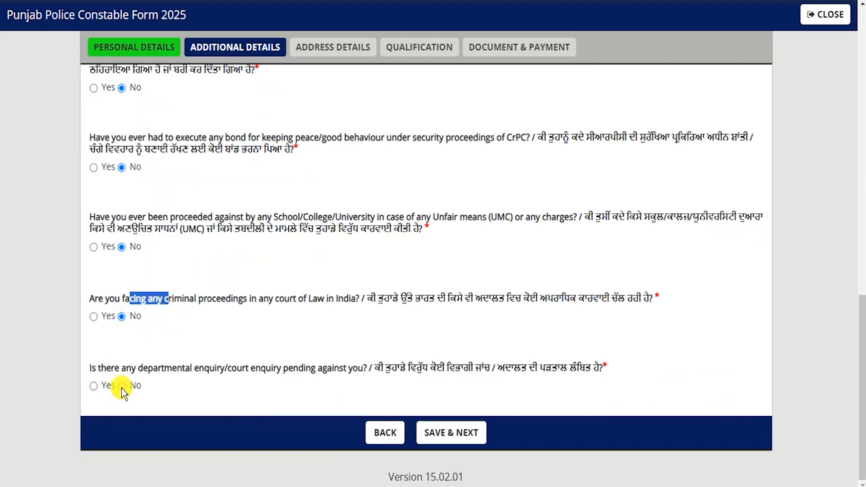
pyautogui.click(275, 410)
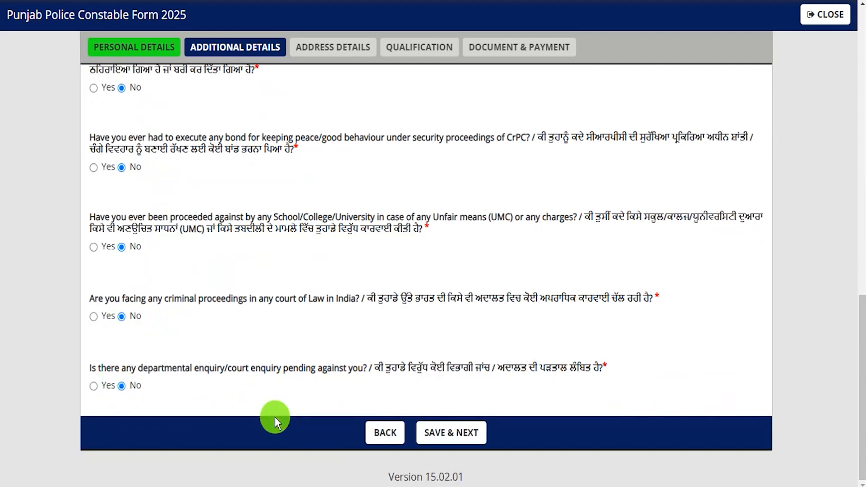
pyautogui.click(454, 441)
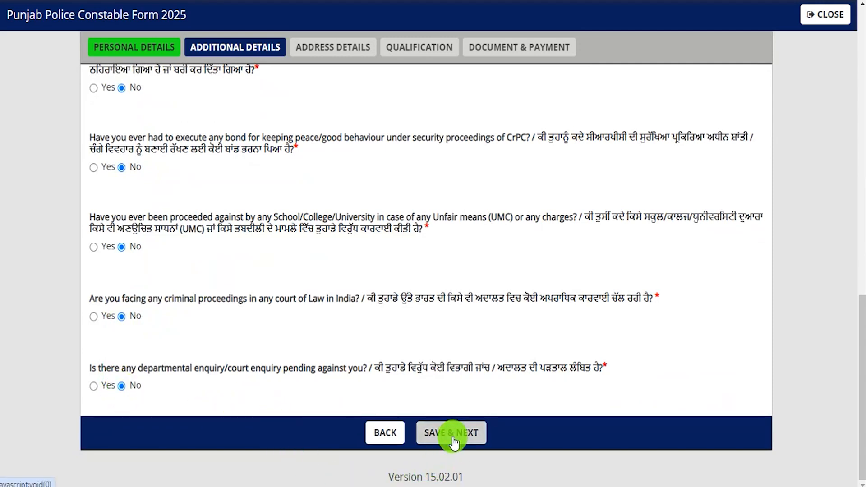
pyautogui.click(539, 43)
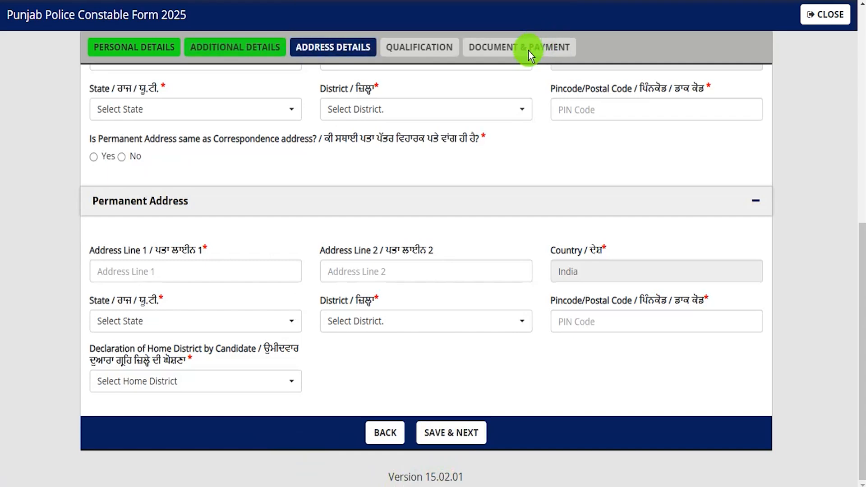
# Review the Address Details tab and save it to proceed to Qualification
pyautogui.scroll(3, 342, 217)
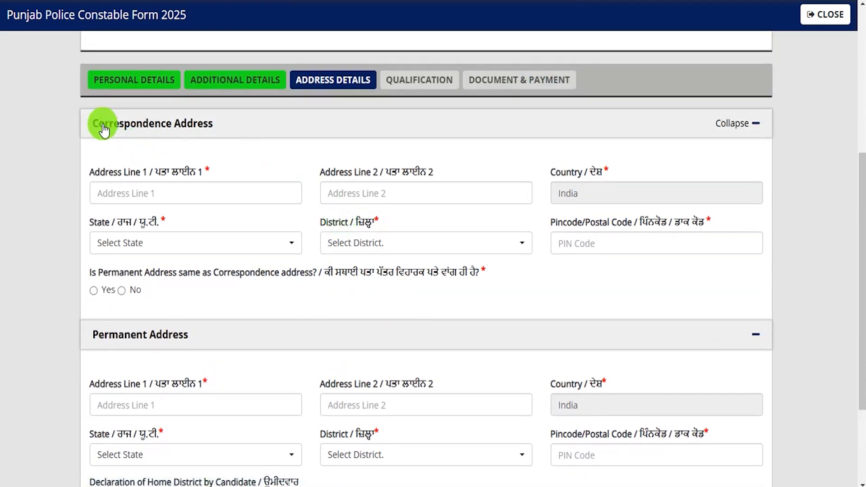
pyautogui.scroll(-2, 309, 261)
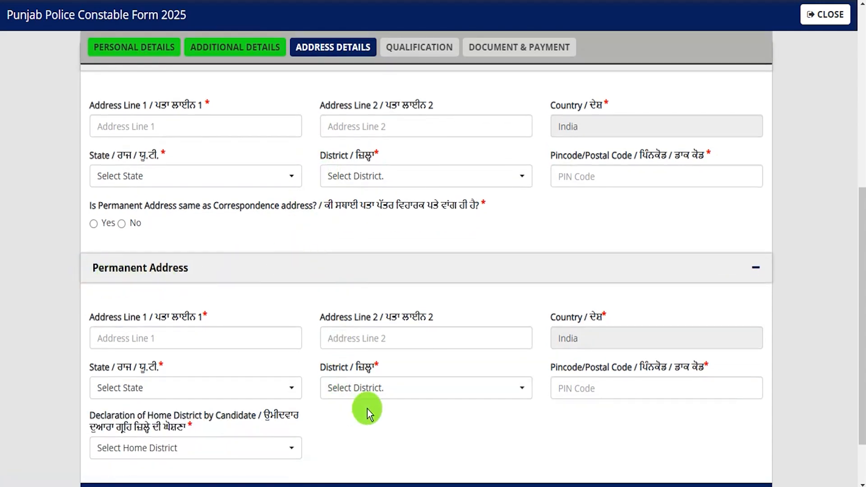
pyautogui.scroll(-2, 368, 409)
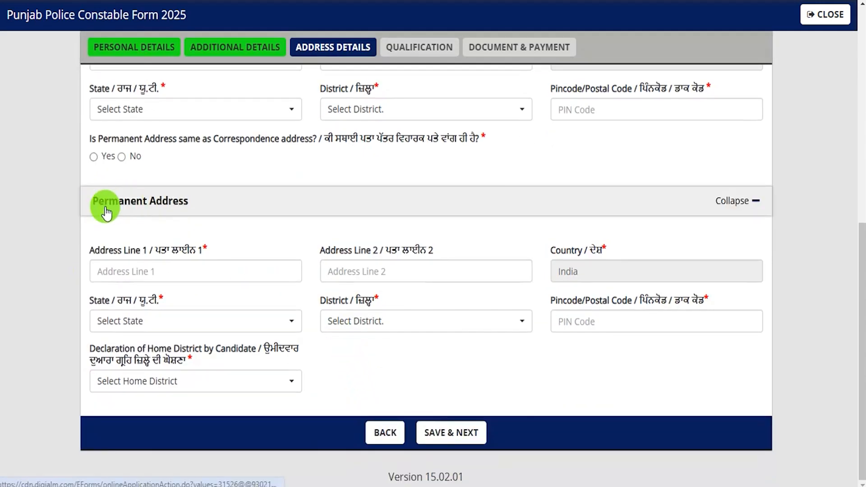
pyautogui.scroll(2, 179, 246)
pyautogui.scroll(2, 179, 246)
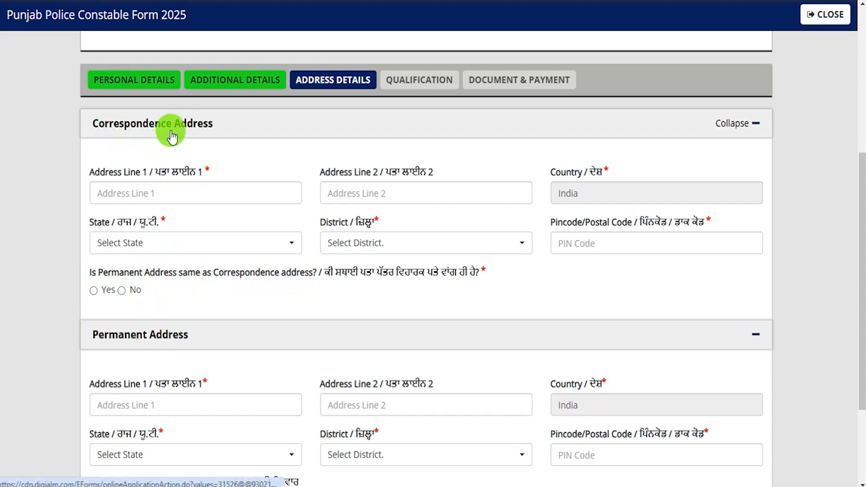
pyautogui.scroll(-3, 437, 354)
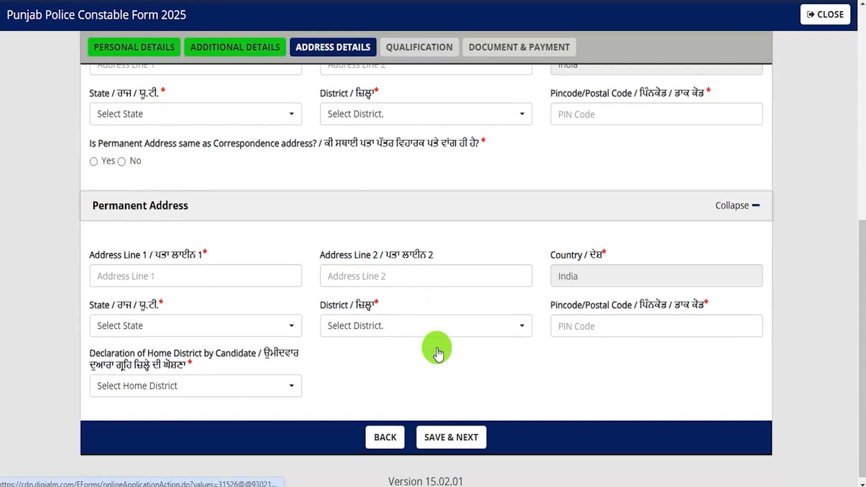
pyautogui.click(457, 434)
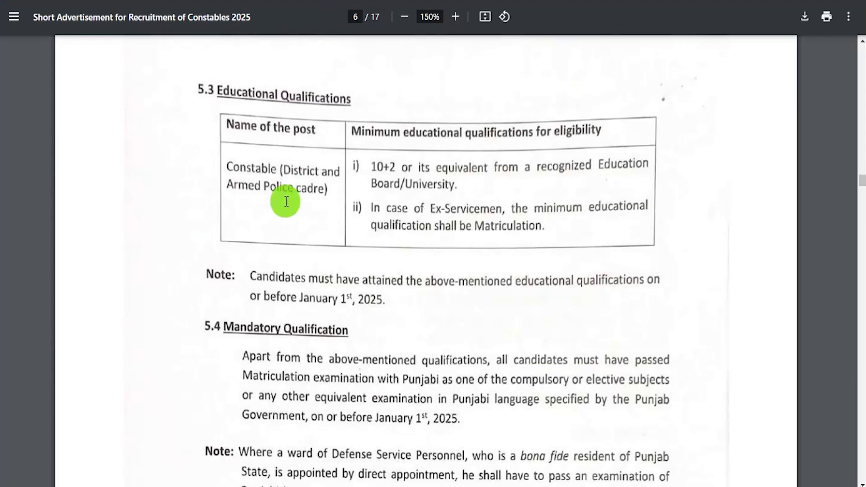
# Read the advertisement's 10+2 eligibility and Matriculation-with-Punjabi requirements in sections 5.3 and 5.4
pyautogui.moveTo(367, 169); pyautogui.dragTo(451, 181)
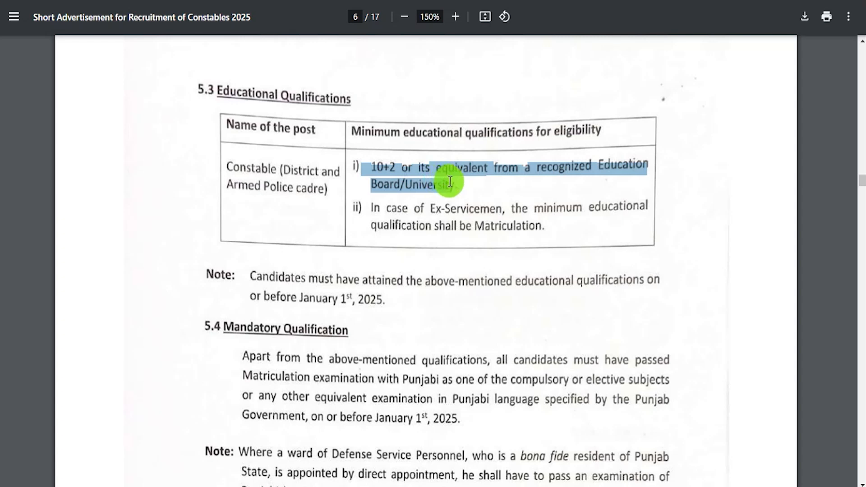
pyautogui.click(399, 379)
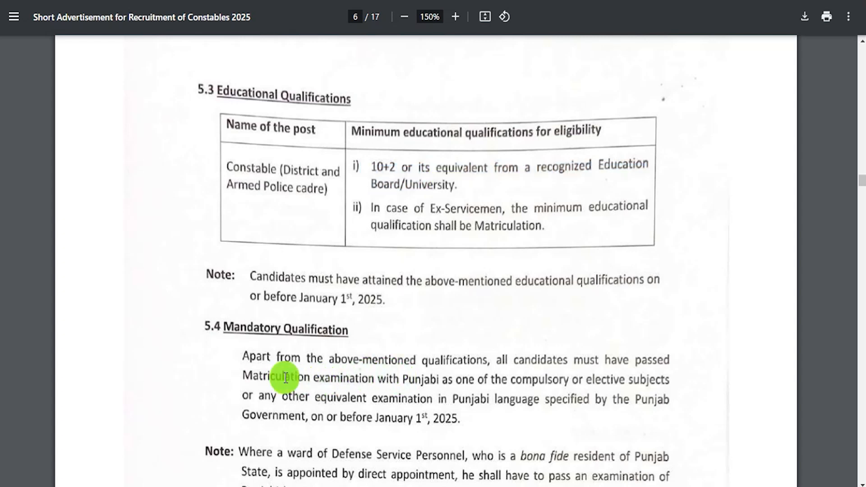
pyautogui.moveTo(280, 379); pyautogui.dragTo(309, 379)
pyautogui.moveTo(403, 380); pyautogui.dragTo(449, 383)
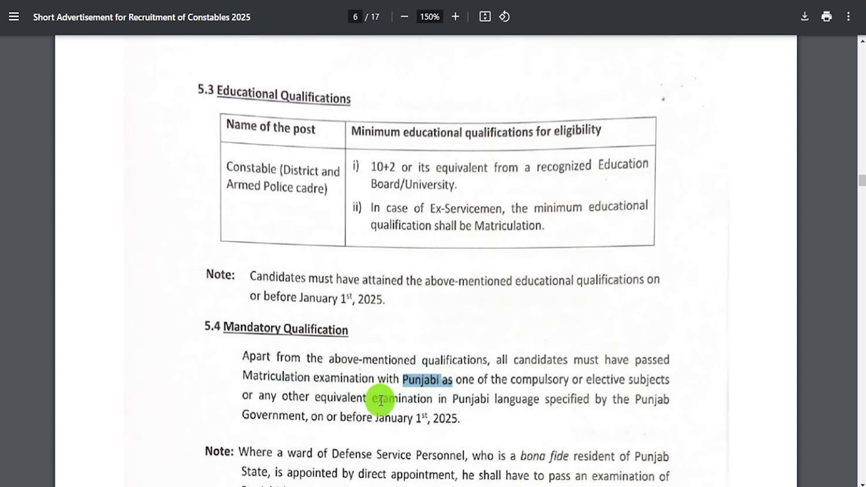
pyautogui.moveTo(367, 400); pyautogui.dragTo(539, 399)
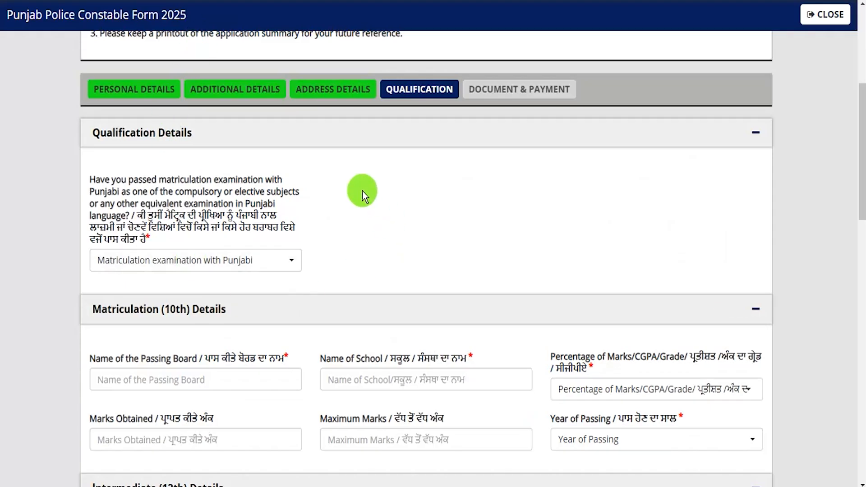
# Answer Yes to matriculation with Punjabi and set Course Type to Compulsory Subject in Matriculation
pyautogui.click(225, 266)
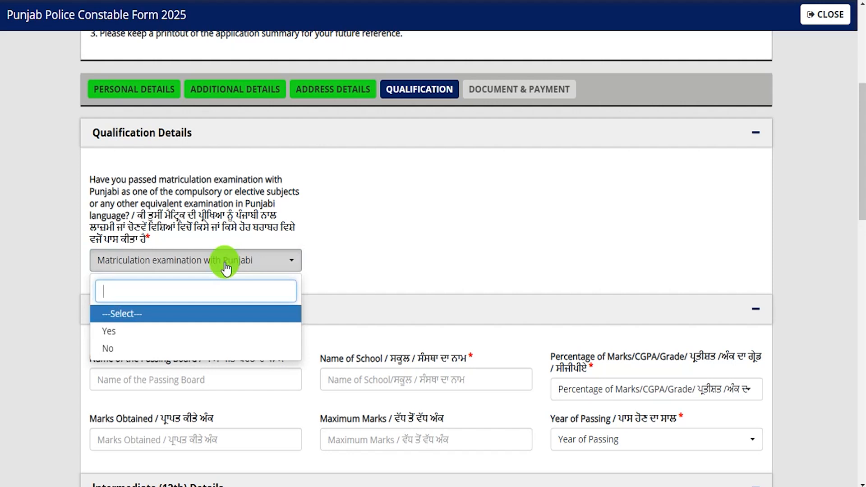
pyautogui.click(120, 332)
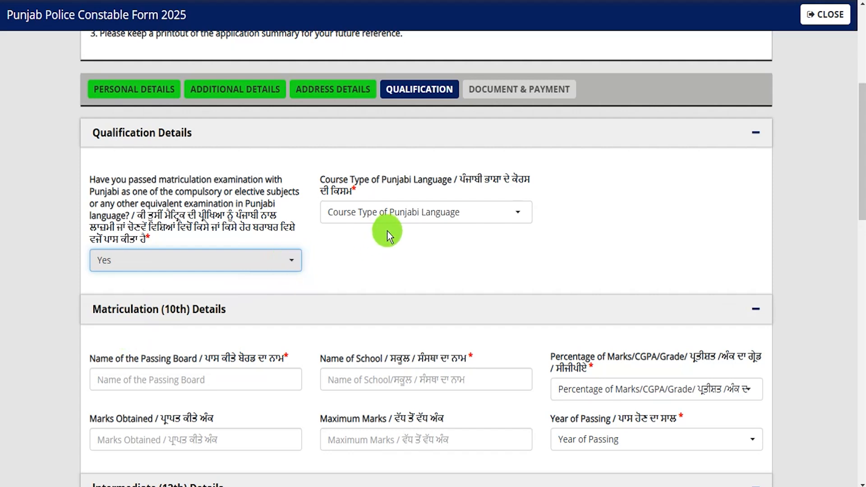
pyautogui.click(405, 218)
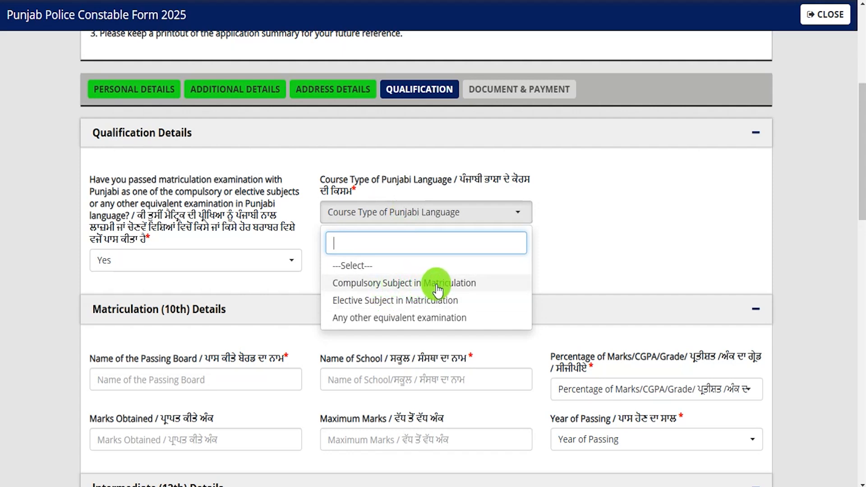
pyautogui.click(398, 283)
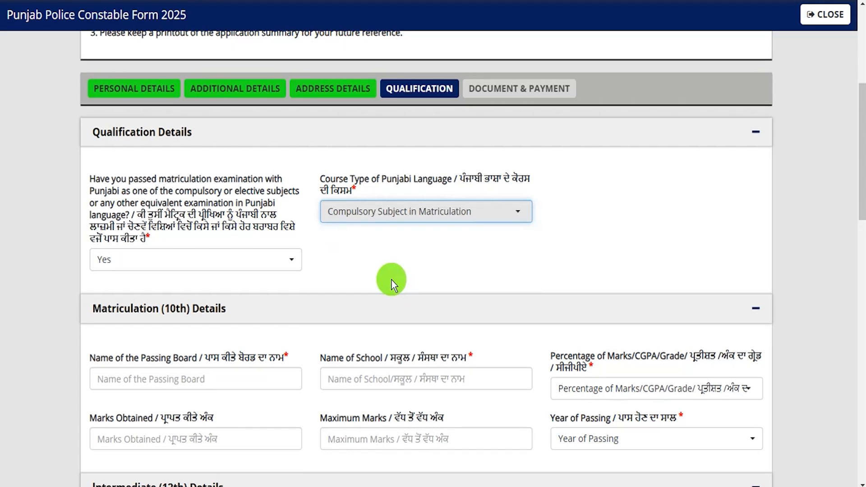
pyautogui.scroll(-3, 391, 281)
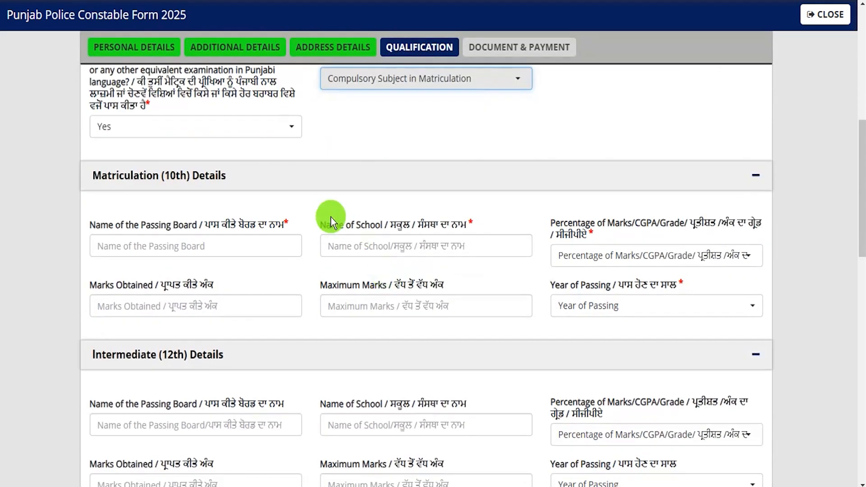
# Enter CBSE as the 10th board, JIG as the school, and Percentage as the marks format
pyautogui.click(166, 244)
pyautogui.write('CBSE')
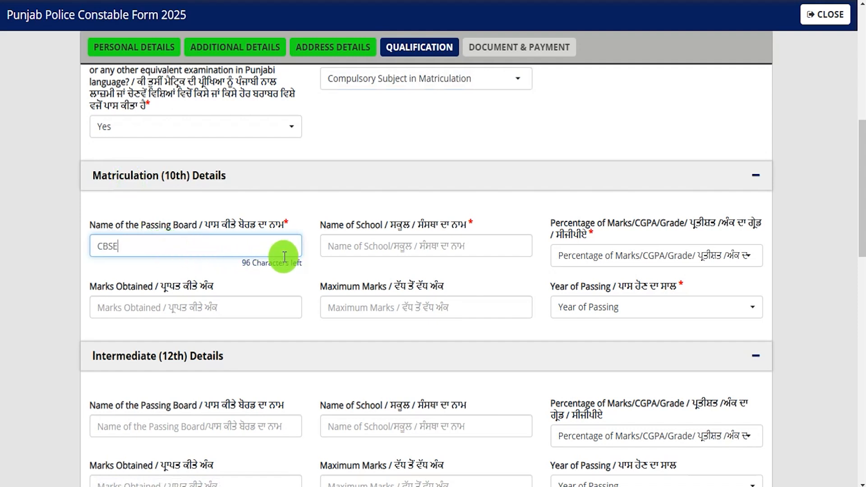
pyautogui.click(337, 251)
pyautogui.write('JIG')
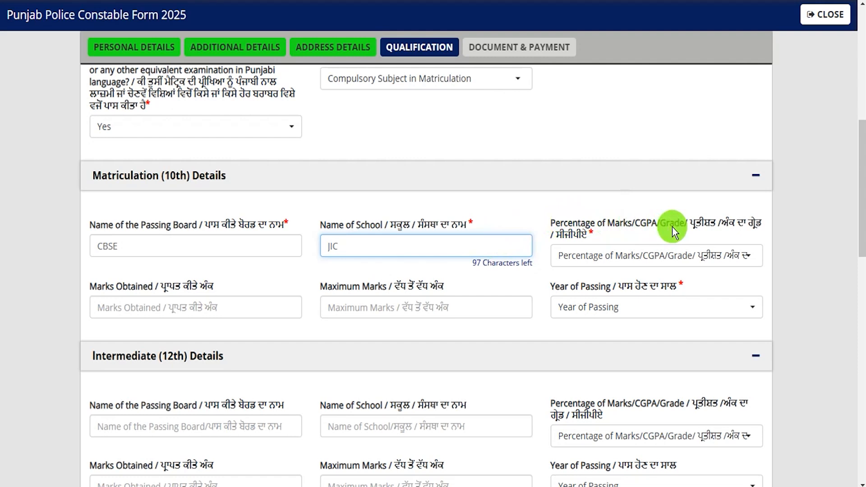
pyautogui.click(659, 255)
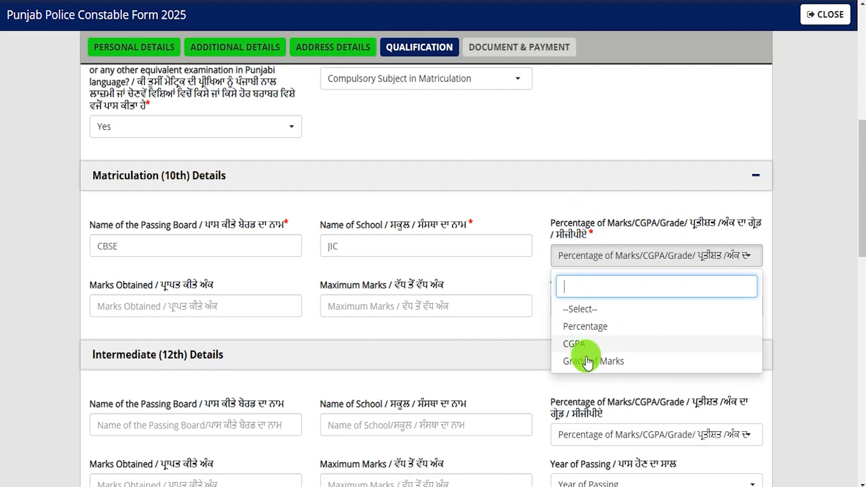
pyautogui.click(585, 329)
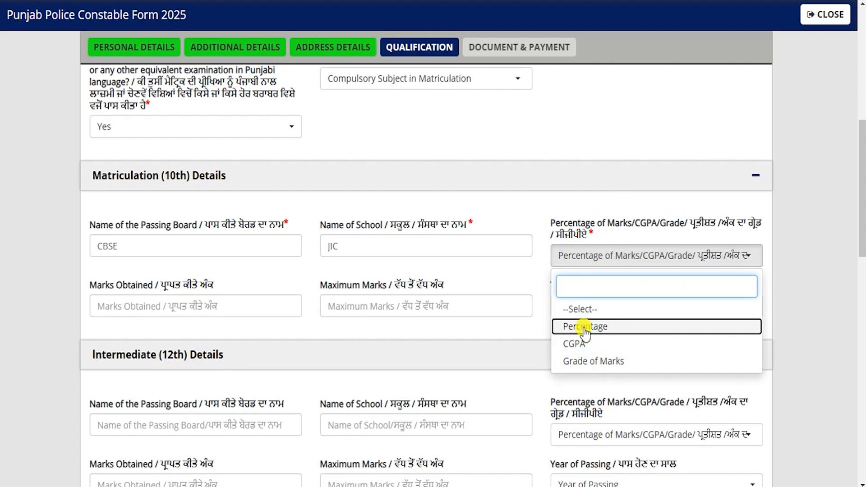
# Enter 450 marks obtained out of 600 maximum and choose 2020 as the passing year
pyautogui.click(199, 311)
pyautogui.write('450')
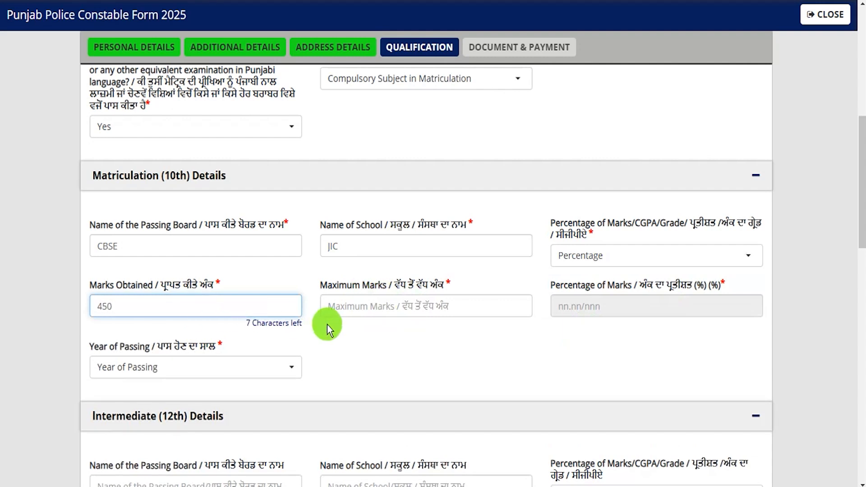
pyautogui.click(351, 309)
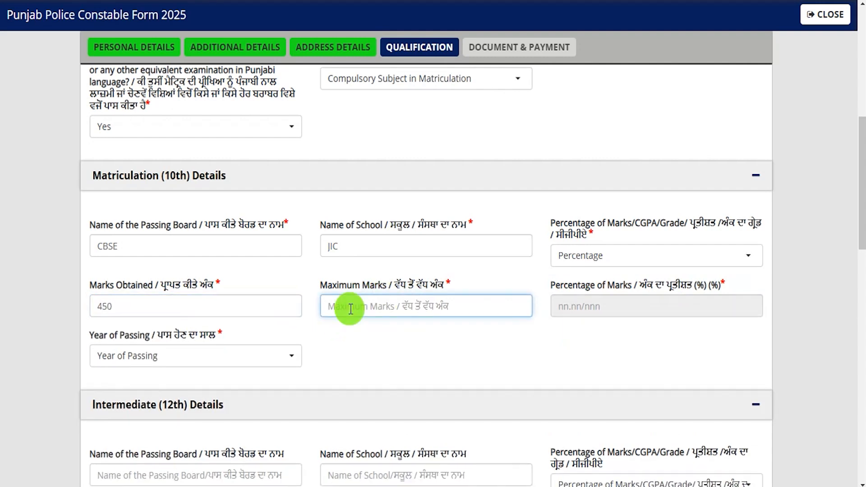
pyautogui.write('600')
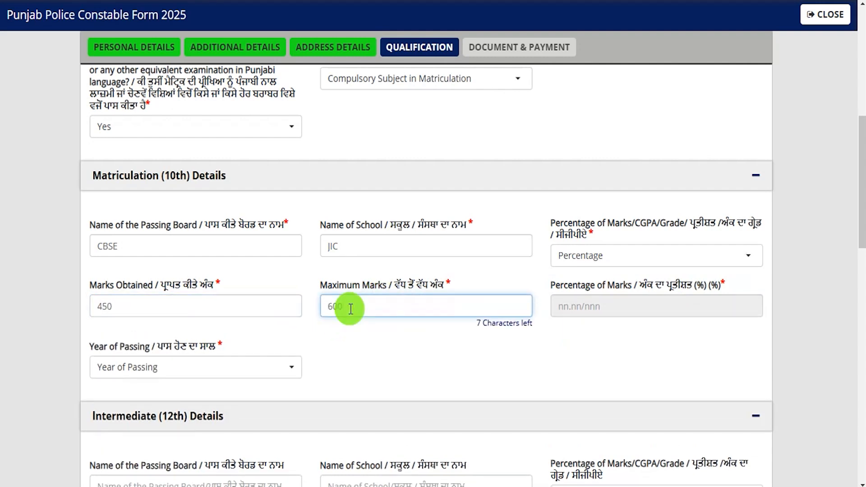
pyautogui.click(555, 354)
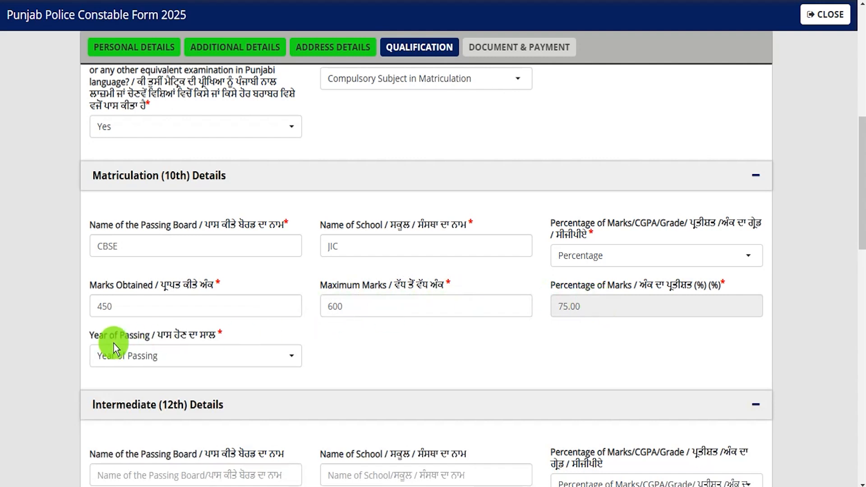
pyautogui.click(156, 359)
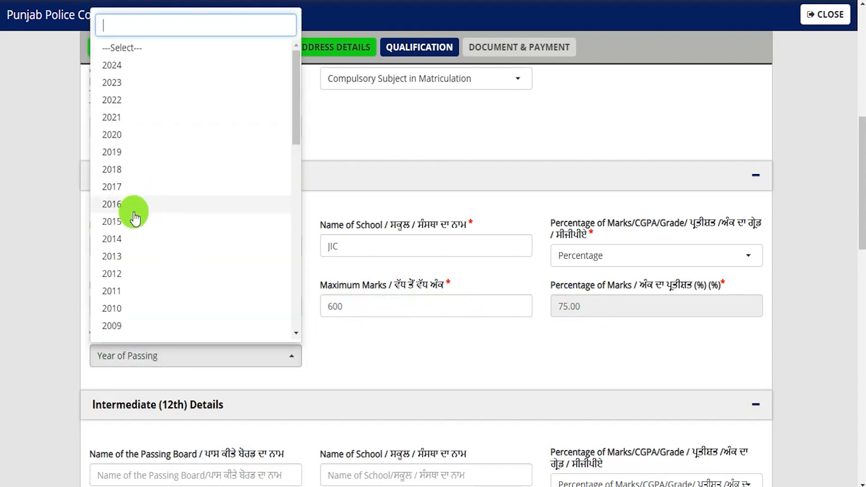
pyautogui.click(122, 139)
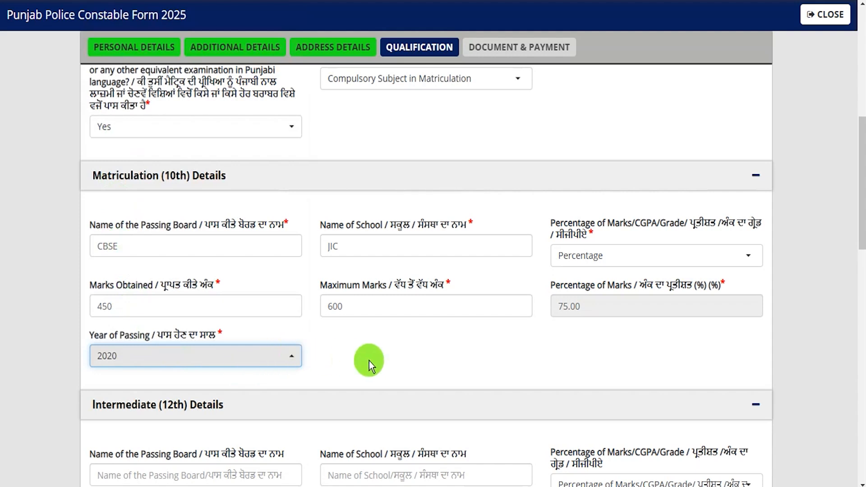
pyautogui.scroll(-4, 372, 360)
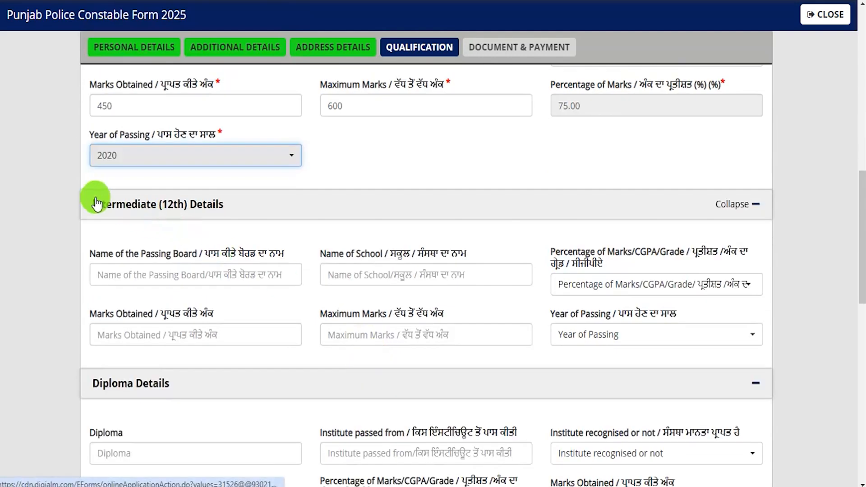
# Enter CBSE as the 12th board and JIC as the school, with marks given as Percentage
pyautogui.click(184, 271)
pyautogui.write('CBSE')
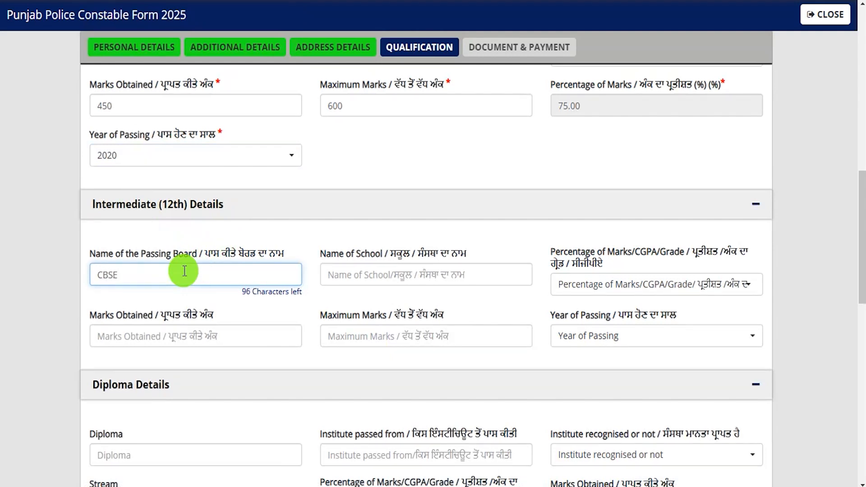
pyautogui.click(360, 272)
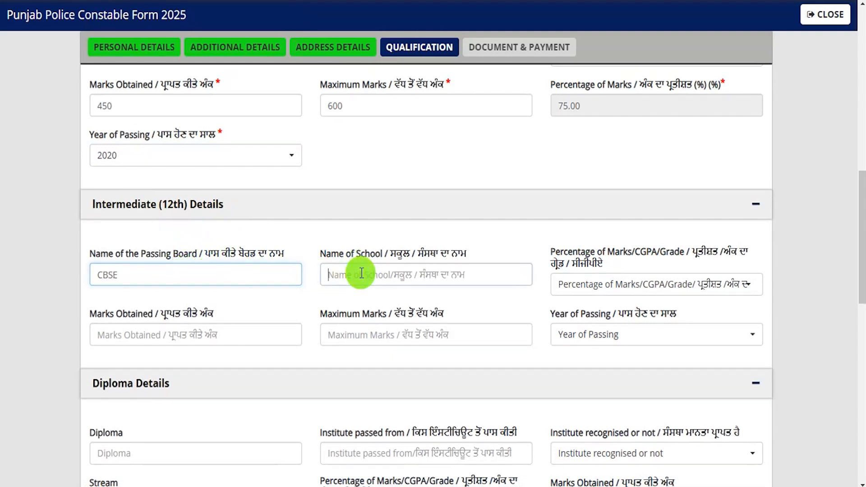
pyautogui.write('JIC')
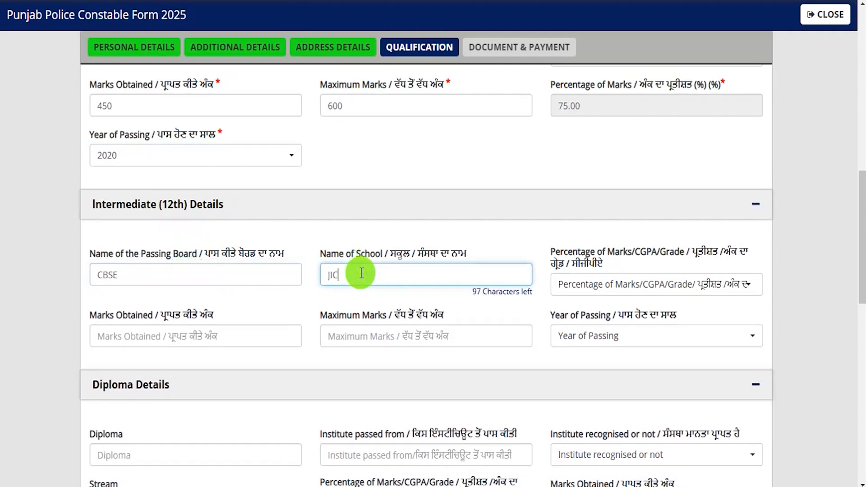
pyautogui.click(658, 291)
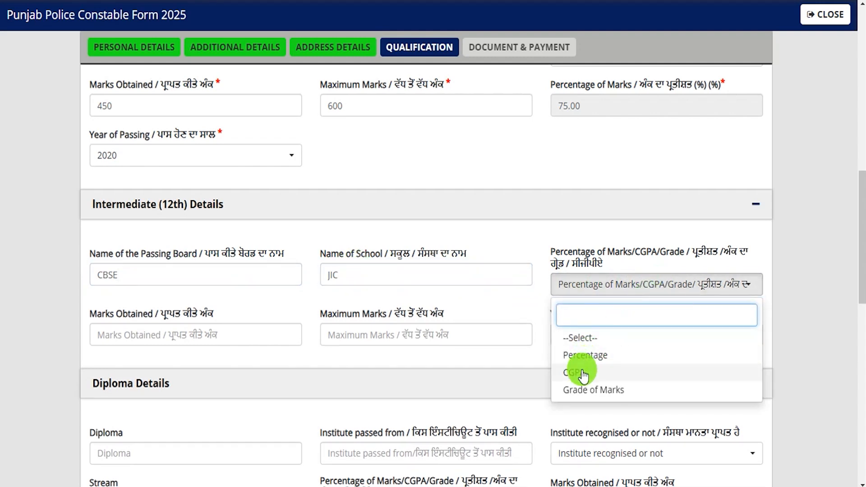
pyautogui.click(586, 355)
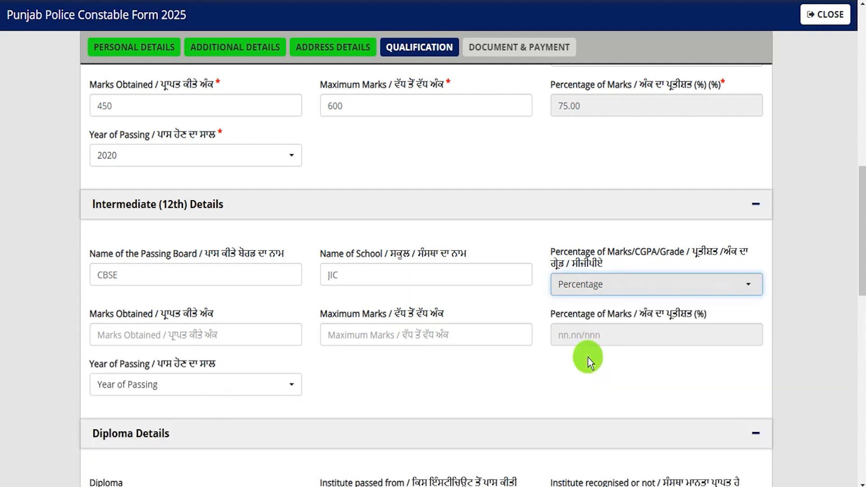
# Enter 450 of 600 marks (75.00%) and 2023 as the 12th passing year
pyautogui.click(149, 337)
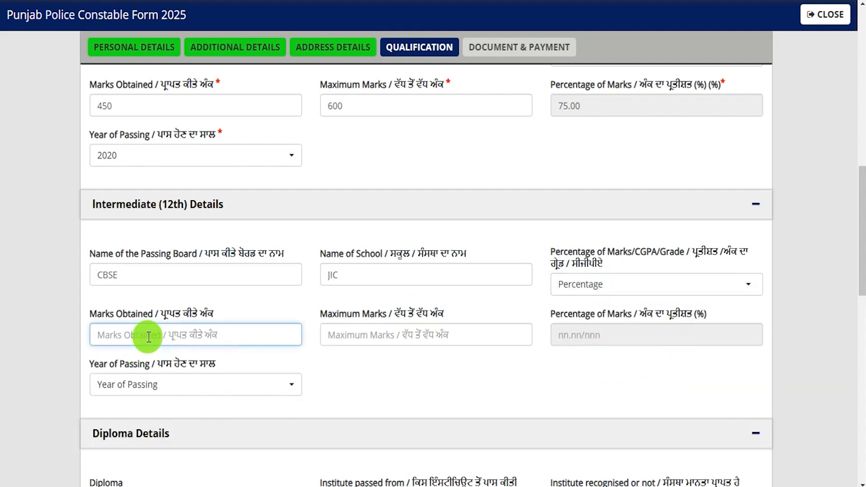
pyautogui.write('450')
pyautogui.press('Tab')
pyautogui.write('600')
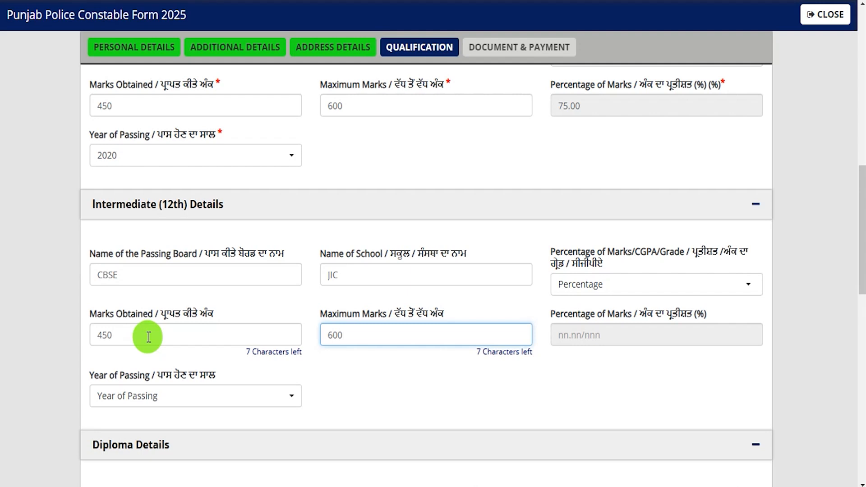
pyautogui.press('Tab')
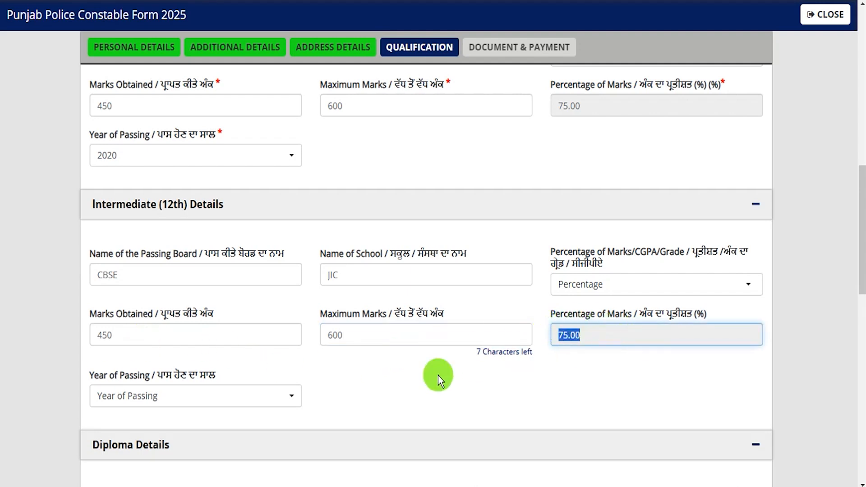
pyautogui.click(133, 397)
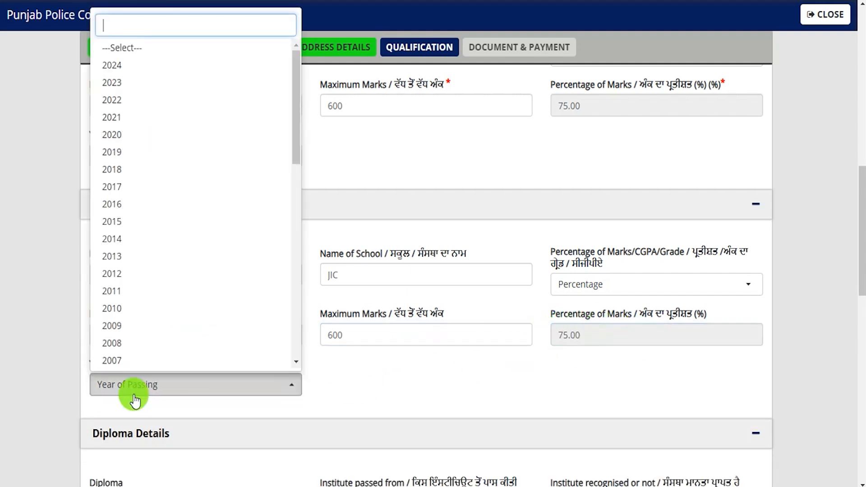
pyautogui.click(112, 86)
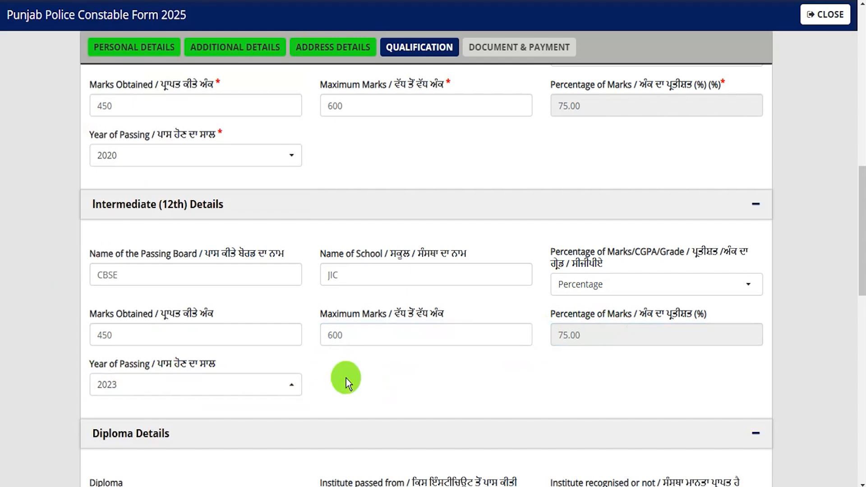
pyautogui.scroll(-4, 345, 378)
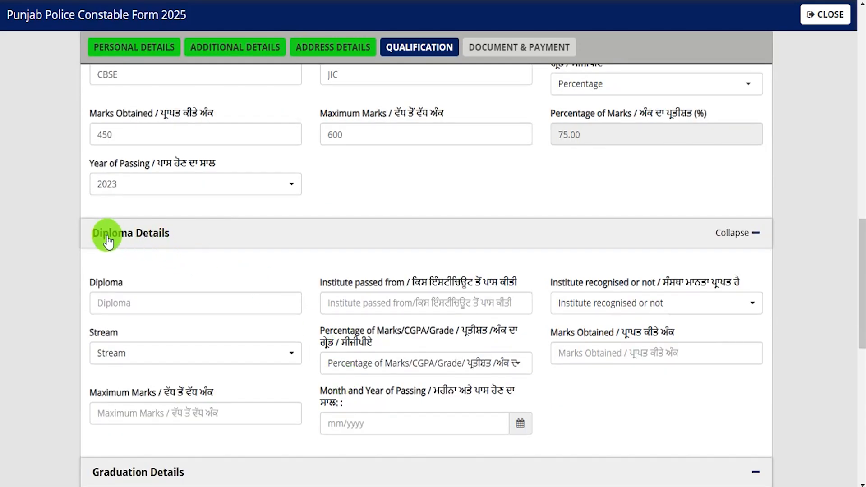
# Set cadre Preference 1 to Armed Police Cadre and Preference 2 to District Police Cadre, then save
pyautogui.scroll(-4, 330, 291)
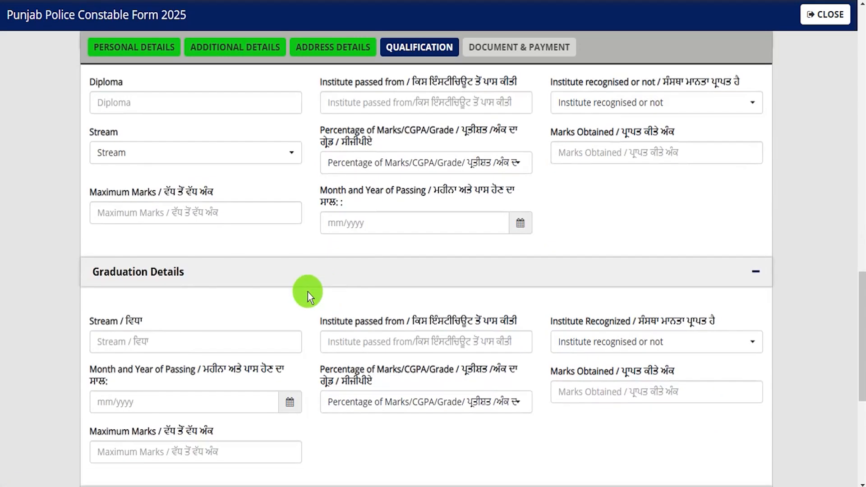
pyautogui.scroll(-3, 306, 400)
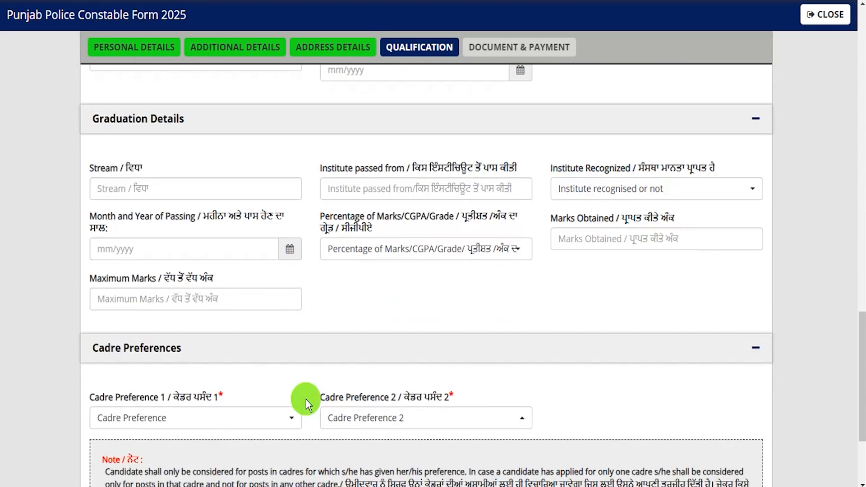
pyautogui.scroll(-1, 306, 400)
pyautogui.scroll(-2, 305, 402)
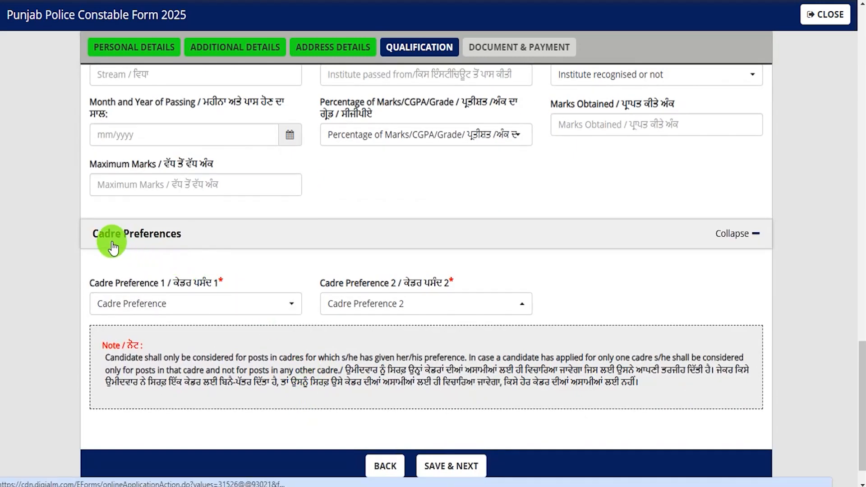
pyautogui.click(161, 305)
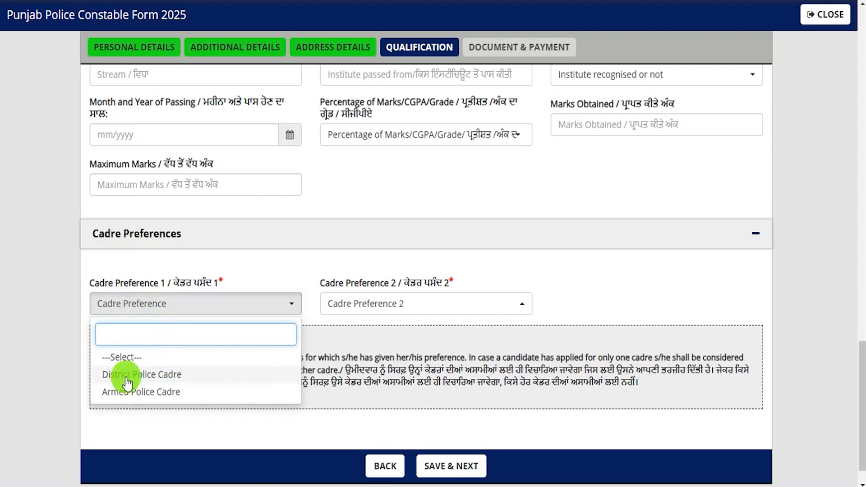
pyautogui.click(159, 396)
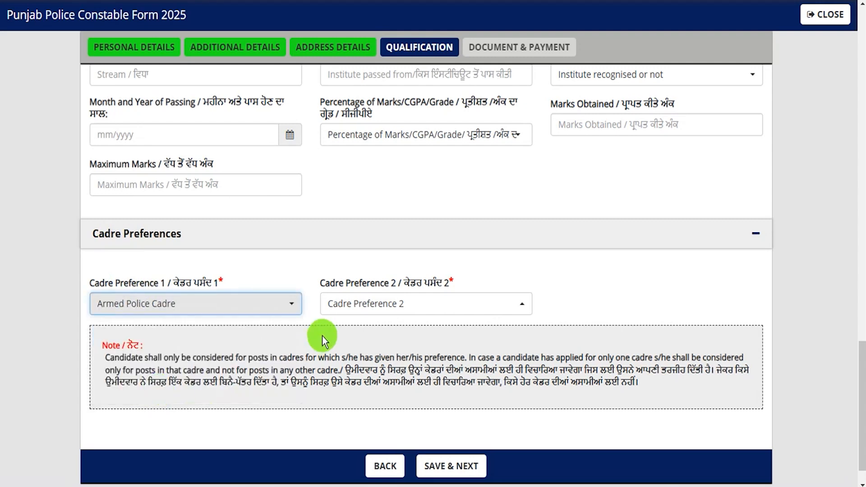
pyautogui.click(351, 305)
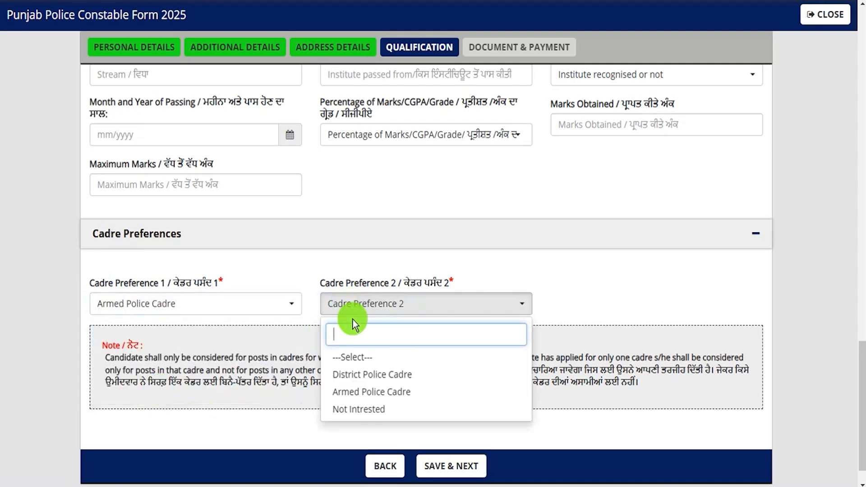
pyautogui.click(371, 375)
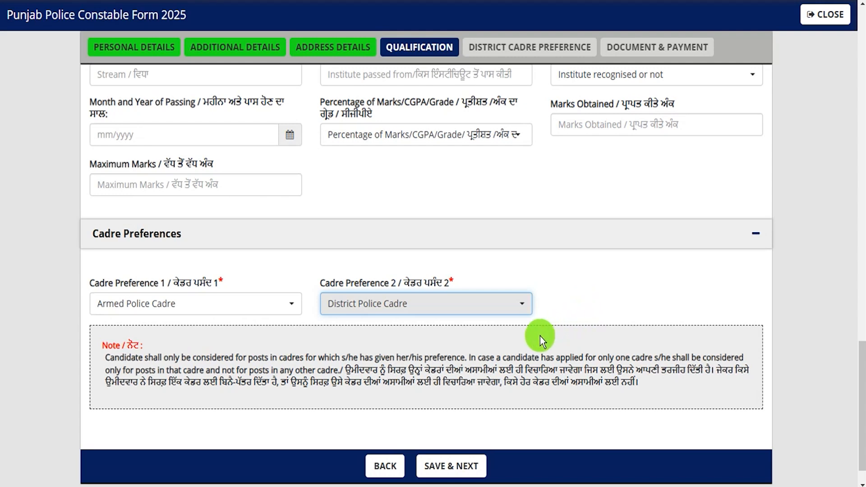
pyautogui.scroll(-1, 582, 327)
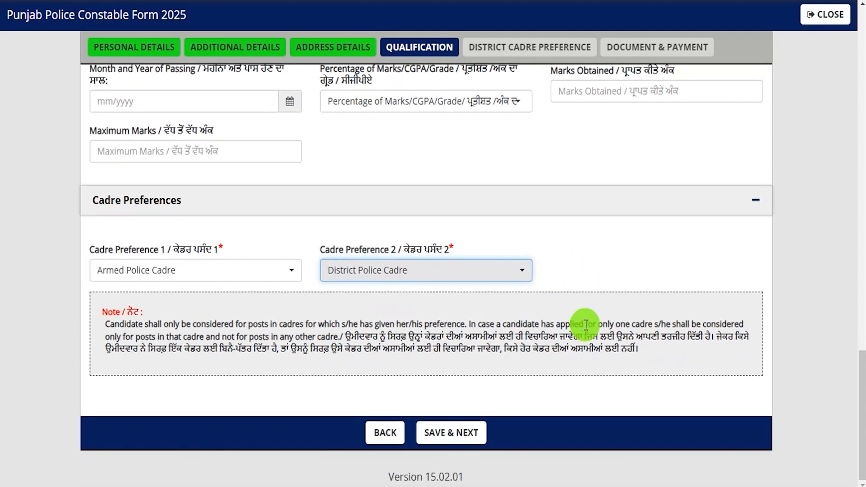
pyautogui.click(449, 437)
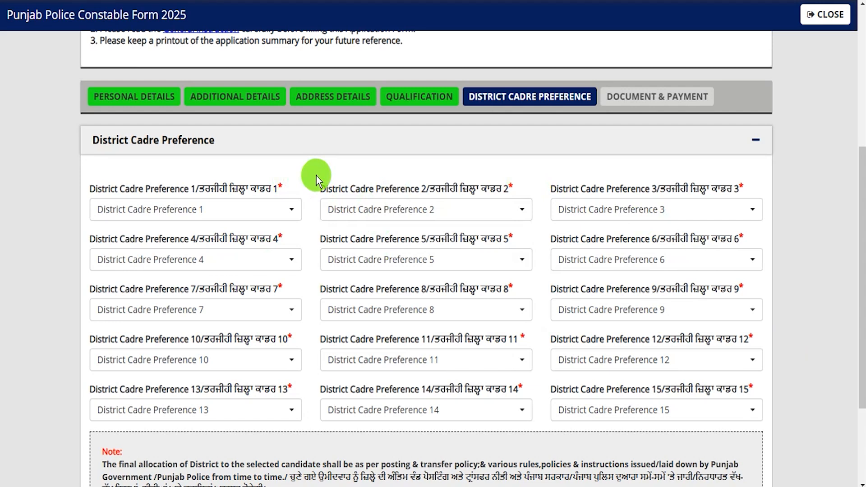
# Choose AmritsarRural as first and Amritsar Commissionerate as second district preference
pyautogui.click(239, 214)
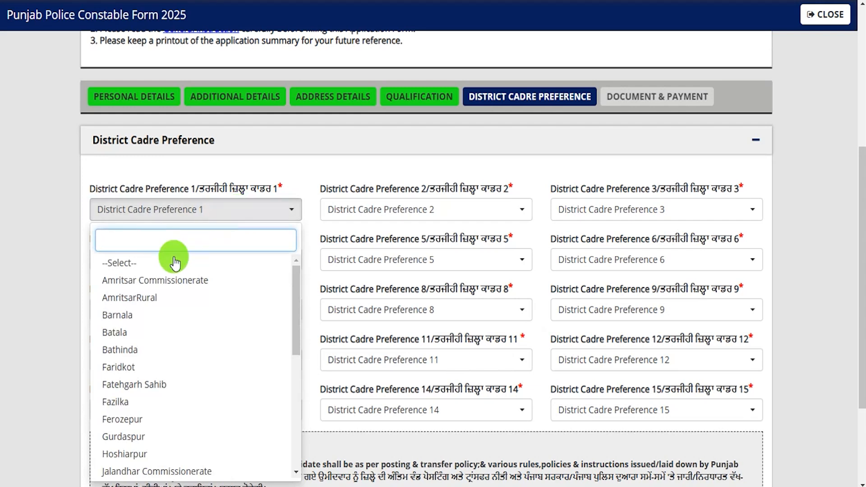
pyautogui.click(125, 297)
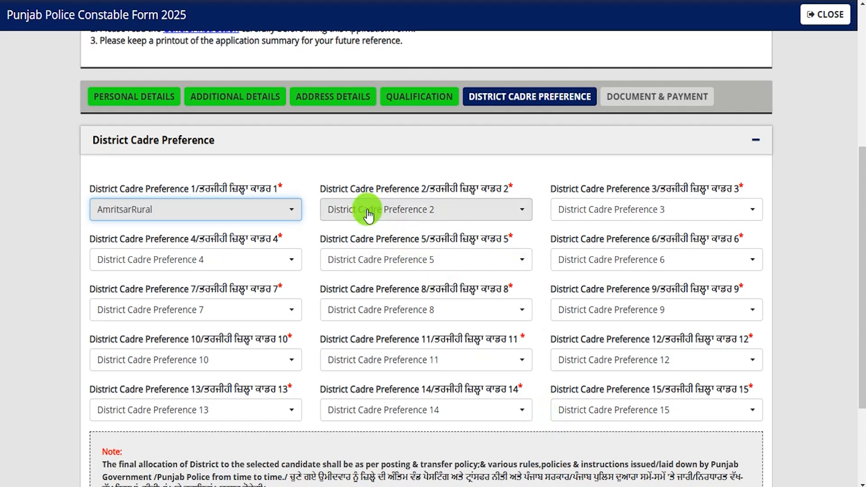
pyautogui.click(428, 210)
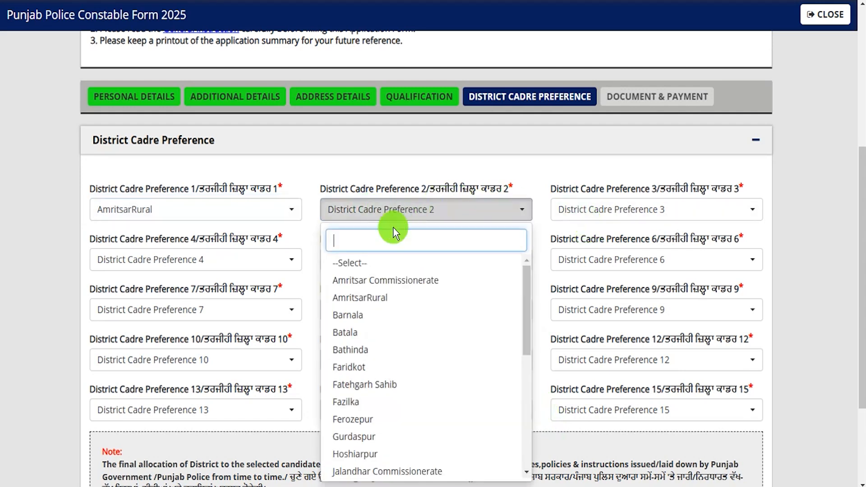
pyautogui.click(378, 278)
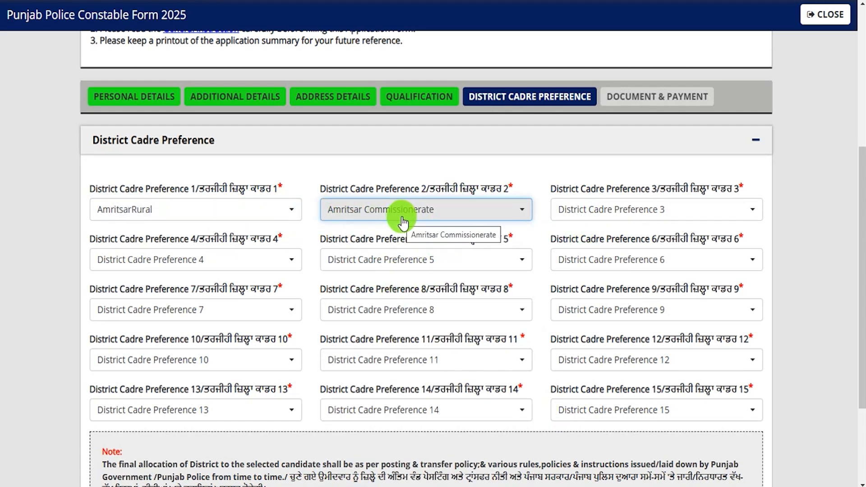
# Save the district preferences and start the passport-size photo upload
pyautogui.scroll(-3, 424, 394)
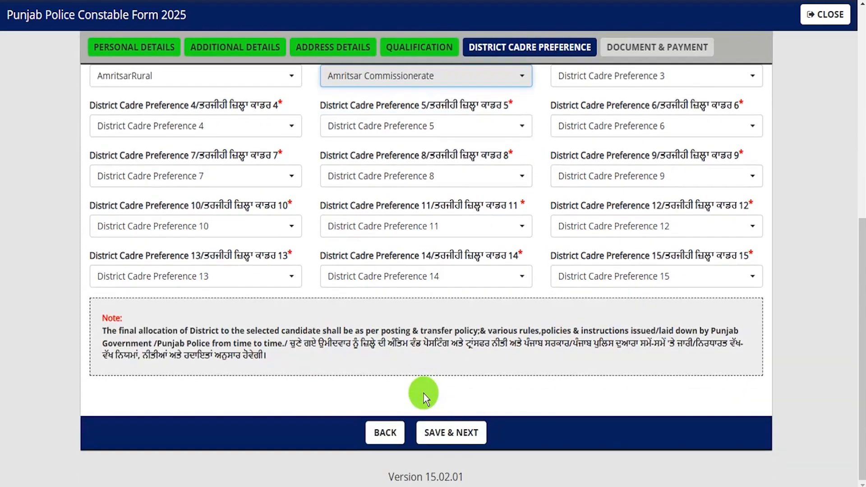
pyautogui.click(458, 444)
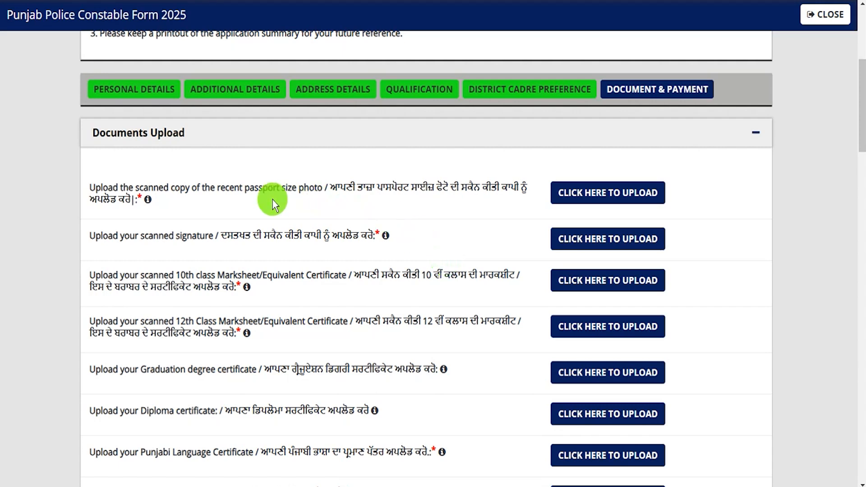
pyautogui.moveTo(193, 188); pyautogui.dragTo(286, 188)
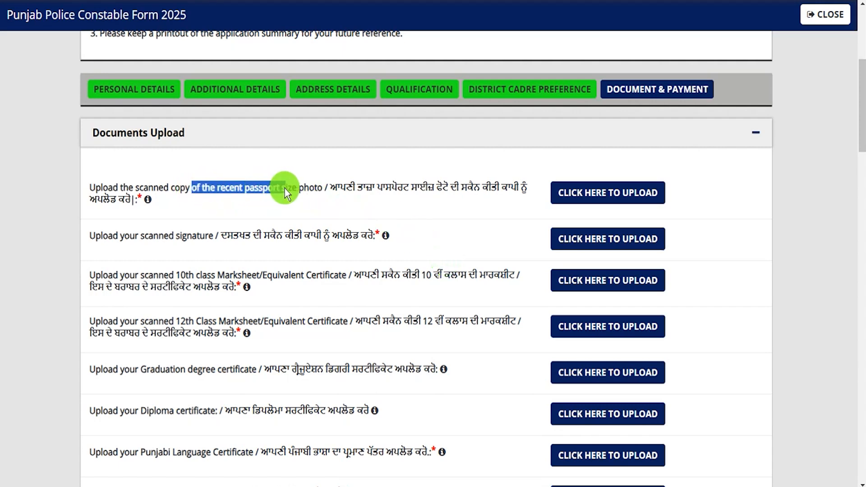
pyautogui.click(587, 195)
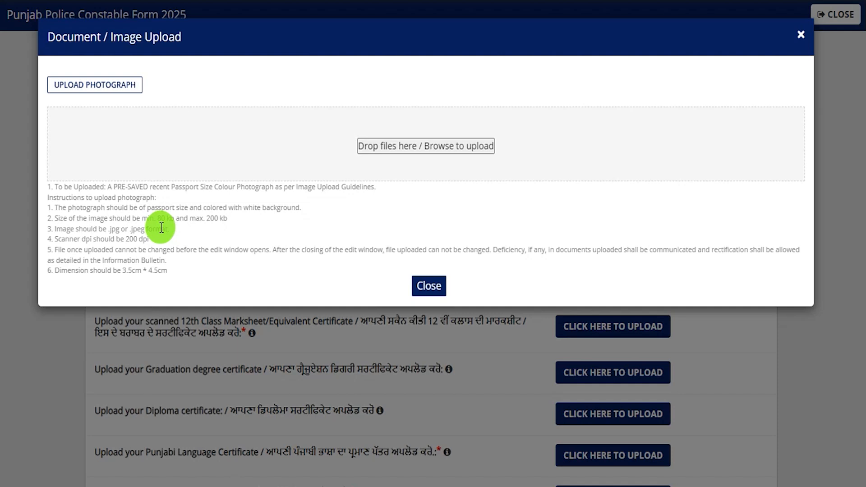
# Check the photo rules (80–200 kb, .jpg/.jpeg, 3.5cm × 4.5cm) and finish the passport photo upload
pyautogui.moveTo(157, 219); pyautogui.dragTo(230, 222)
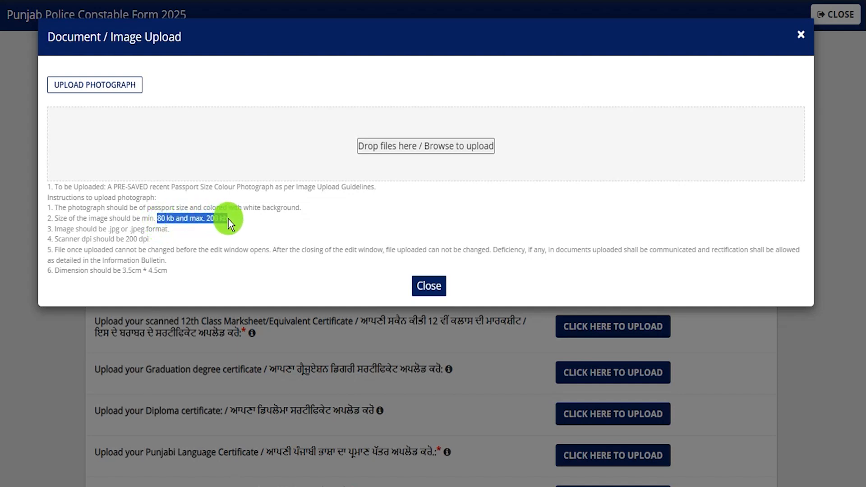
pyautogui.moveTo(110, 229); pyautogui.dragTo(143, 240)
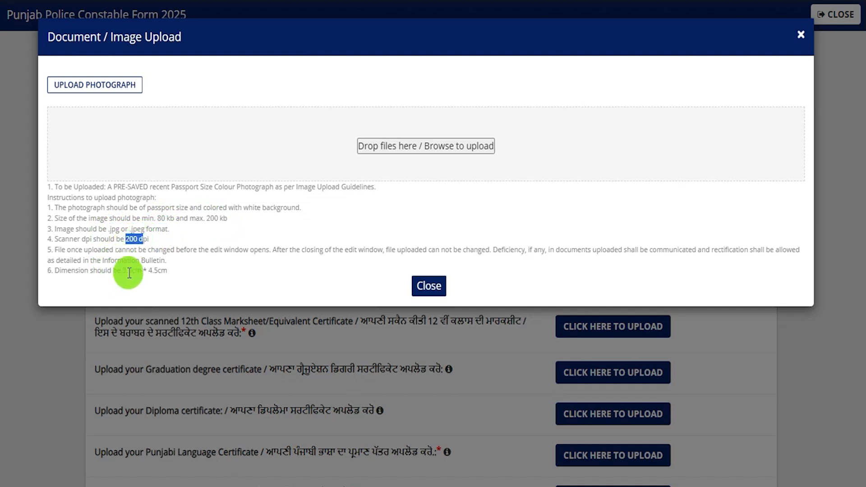
pyautogui.moveTo(123, 271); pyautogui.dragTo(166, 269)
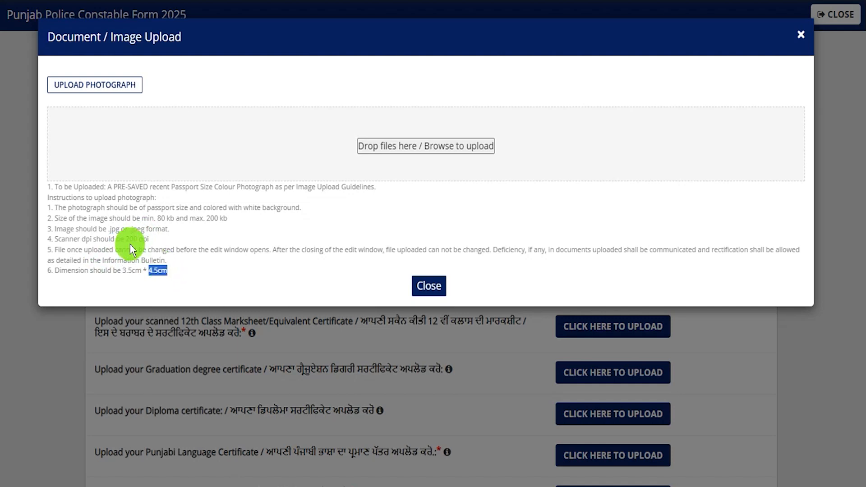
pyautogui.moveTo(77, 197); pyautogui.dragTo(158, 265)
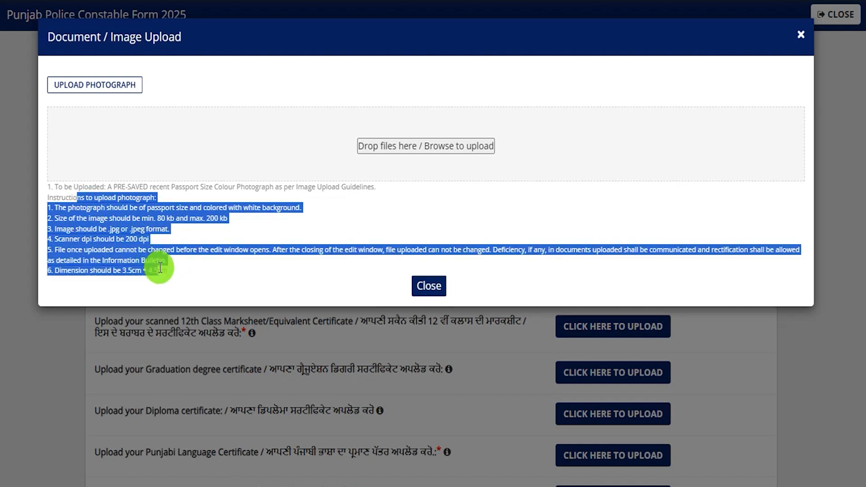
pyautogui.click(143, 239)
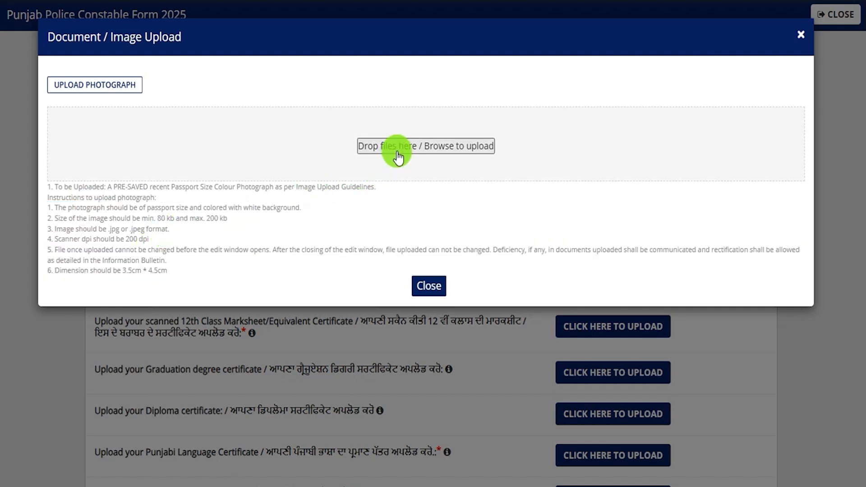
pyautogui.click(452, 156)
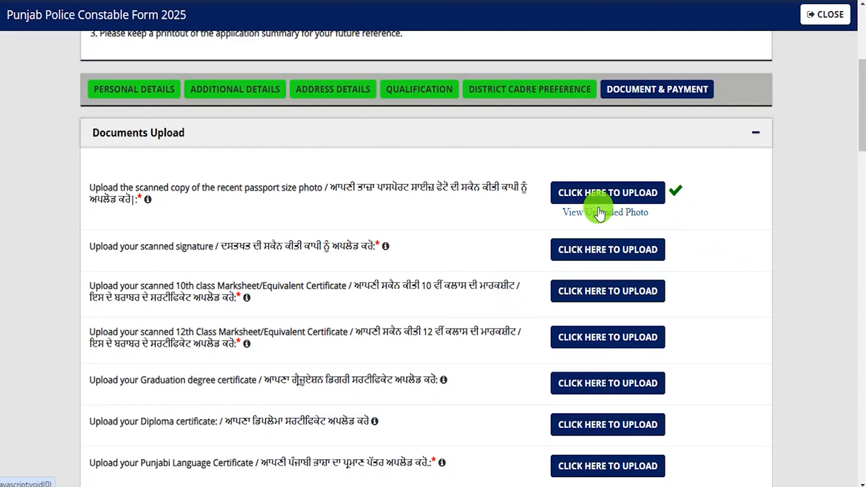
# Upload 65kb.jpg as the scanned signature, within the 50KB–200KB limit
pyautogui.moveTo(108, 247); pyautogui.dragTo(180, 247)
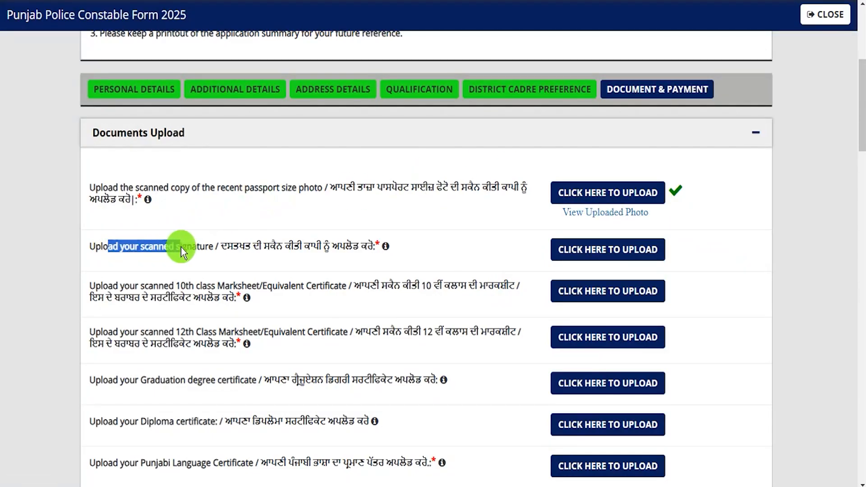
pyautogui.click(613, 255)
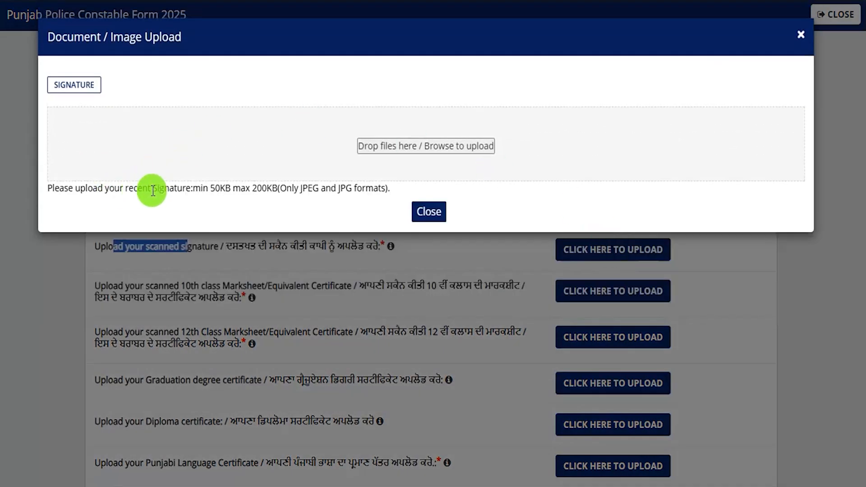
pyautogui.moveTo(215, 189); pyautogui.dragTo(371, 189)
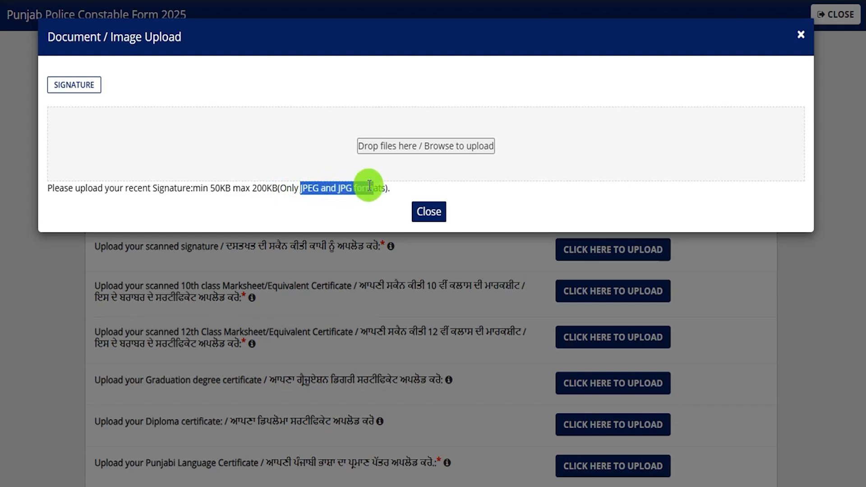
pyautogui.click(388, 148)
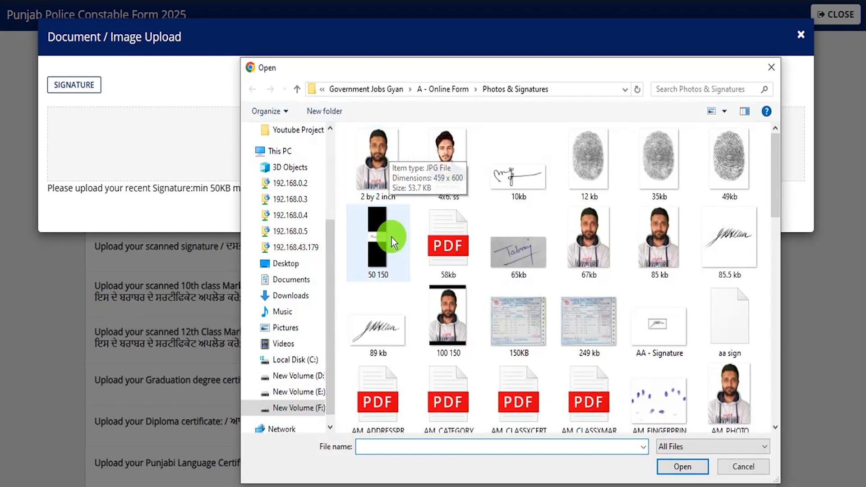
pyautogui.doubleClick(512, 242)
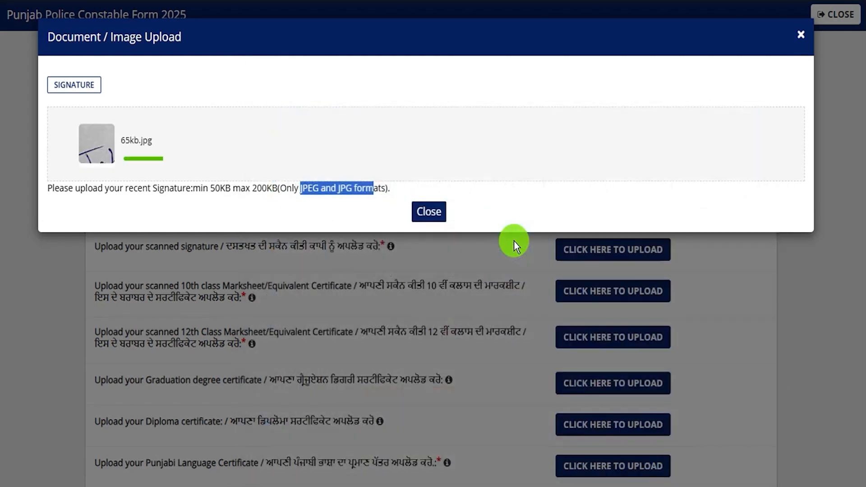
pyautogui.click(432, 234)
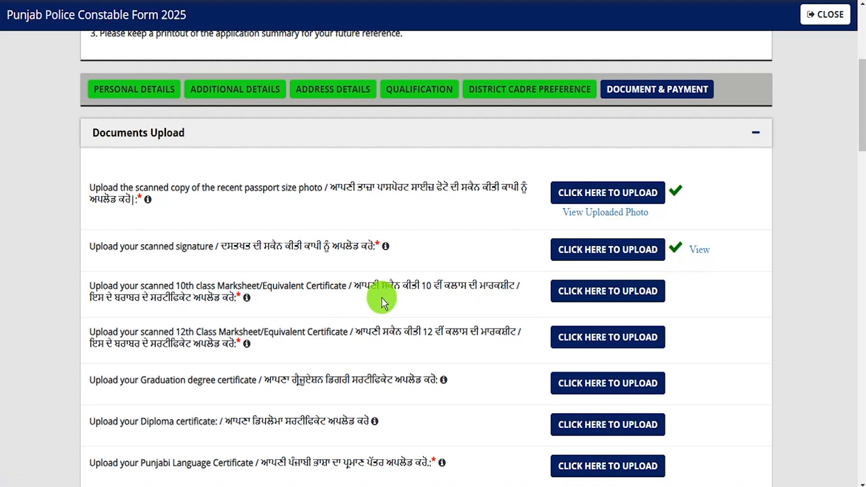
# Review the graduation, diploma, Punjabi language, caste, ID proof and Aadhar card document requirements
pyautogui.scroll(-3, 382, 298)
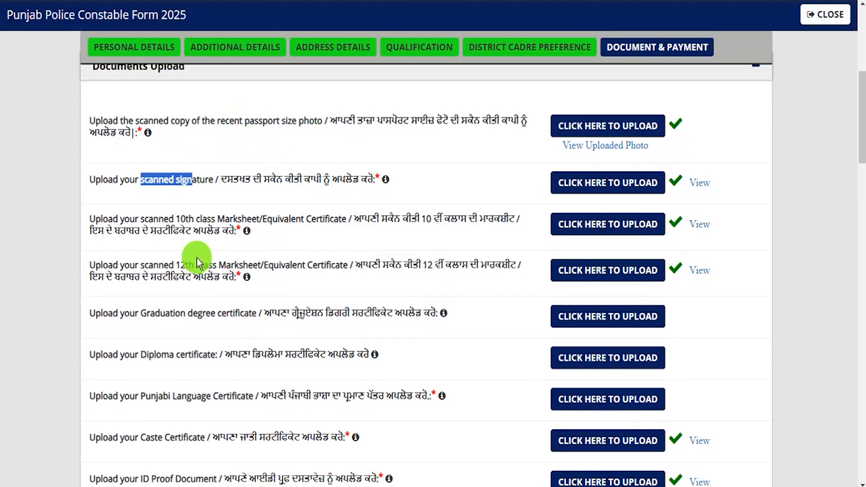
pyautogui.moveTo(176, 266); pyautogui.dragTo(225, 270)
pyautogui.scroll(-3, 237, 289)
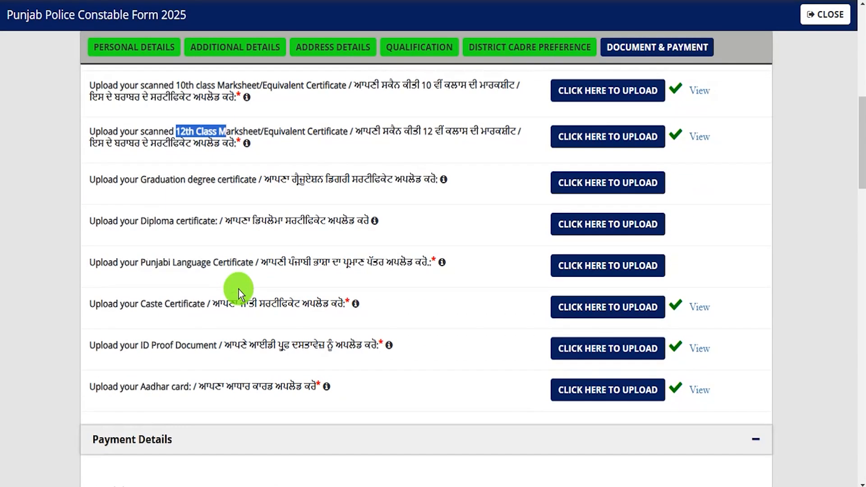
pyautogui.moveTo(147, 180); pyautogui.dragTo(222, 184)
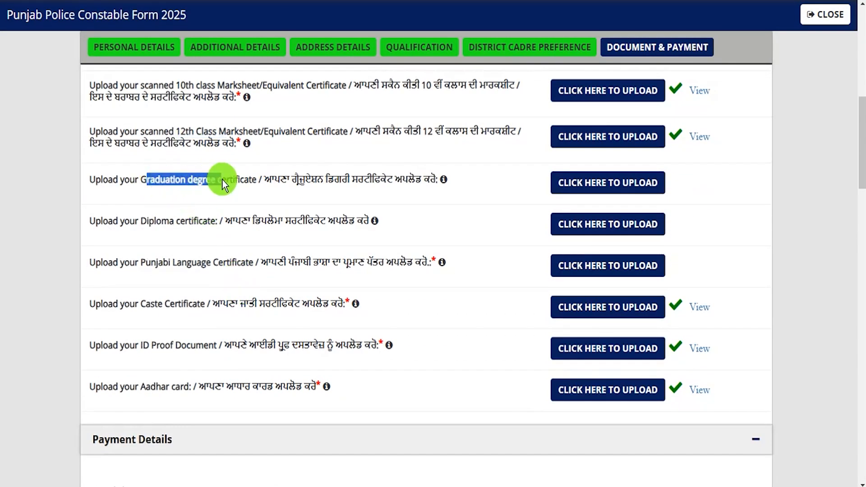
pyautogui.moveTo(156, 220); pyautogui.dragTo(166, 220)
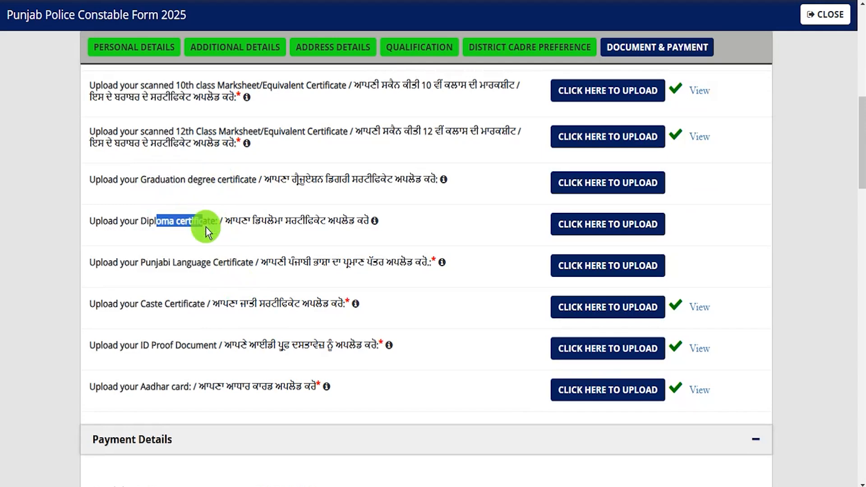
pyautogui.moveTo(149, 262); pyautogui.dragTo(228, 261)
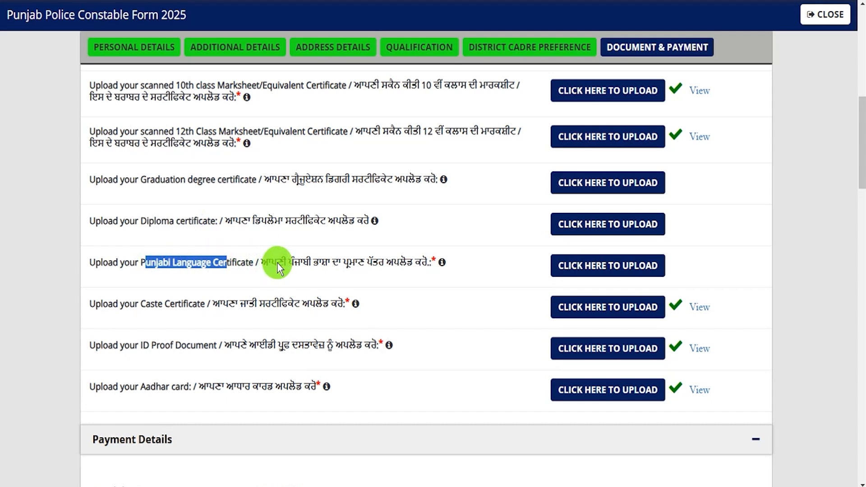
pyautogui.moveTo(115, 302); pyautogui.dragTo(152, 305)
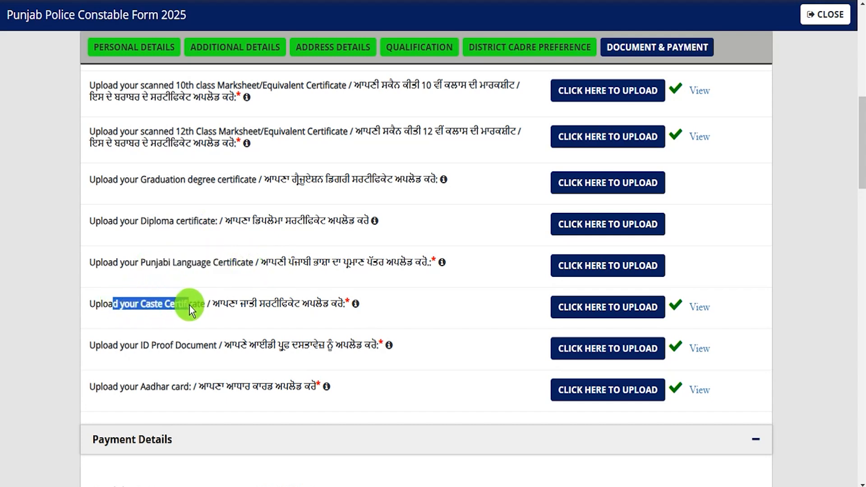
pyautogui.moveTo(112, 345); pyautogui.dragTo(131, 345)
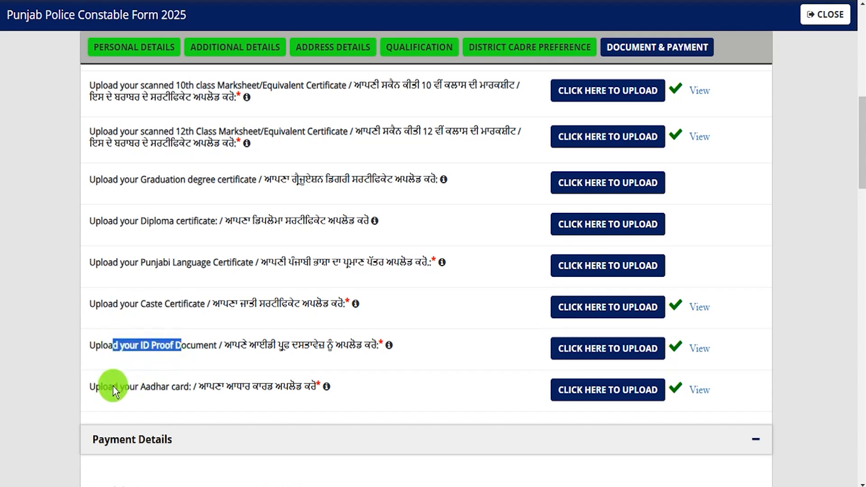
pyautogui.moveTo(105, 387); pyautogui.dragTo(129, 387)
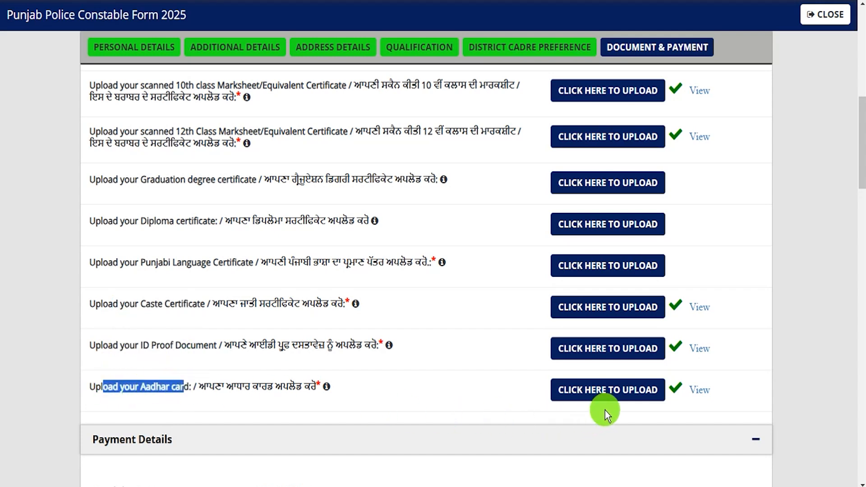
# Move down to the Payment Details showing the 700 total fee
pyautogui.scroll(2, 452, 365)
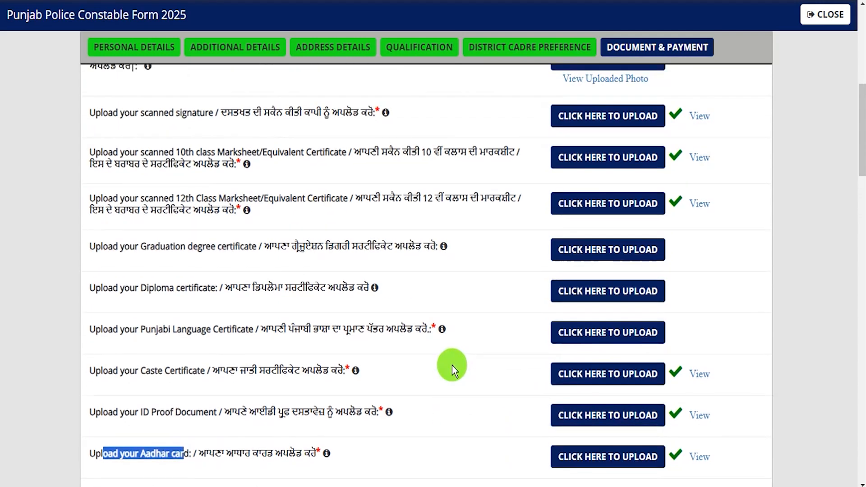
pyautogui.scroll(2, 452, 366)
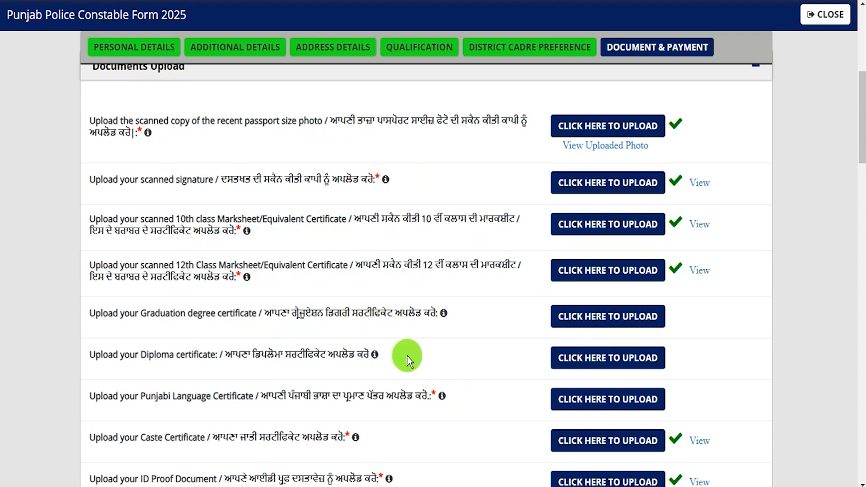
pyautogui.scroll(-3, 407, 356)
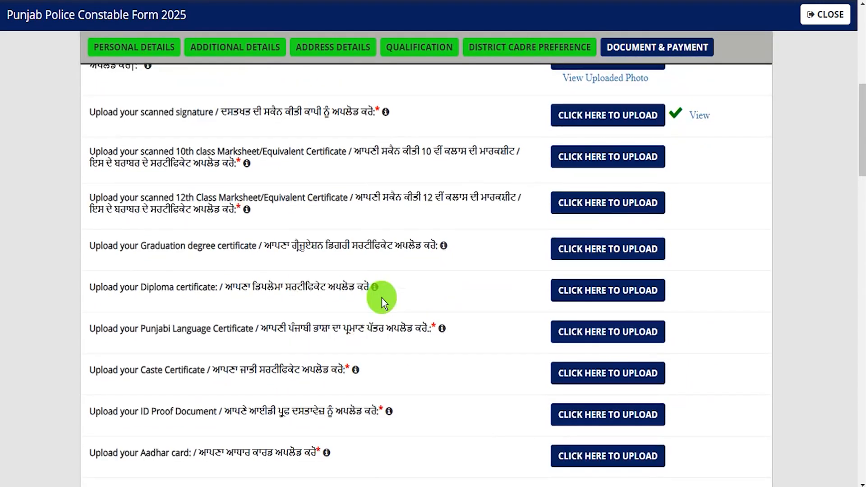
pyautogui.scroll(-5, 381, 298)
pyautogui.scroll(-5, 381, 298)
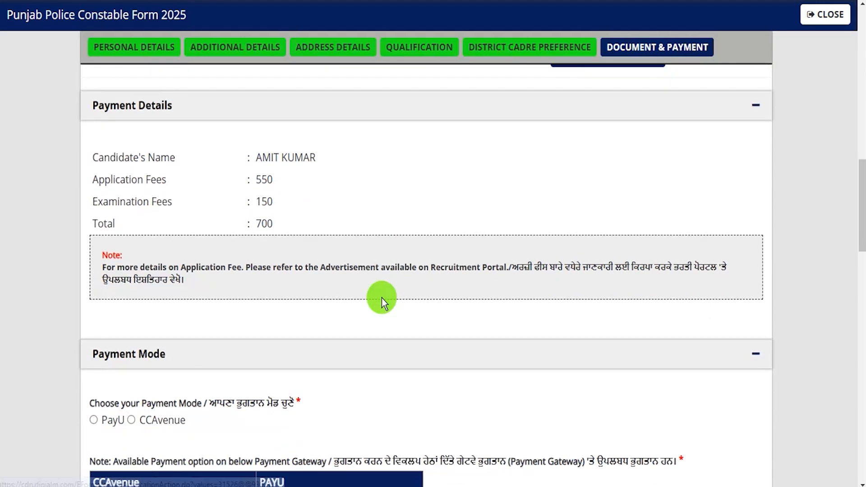
# Point out the 550 application and 150 examination fees totalling 700
pyautogui.doubleClick(265, 179)
pyautogui.doubleClick(266, 201)
pyautogui.doubleClick(264, 224)
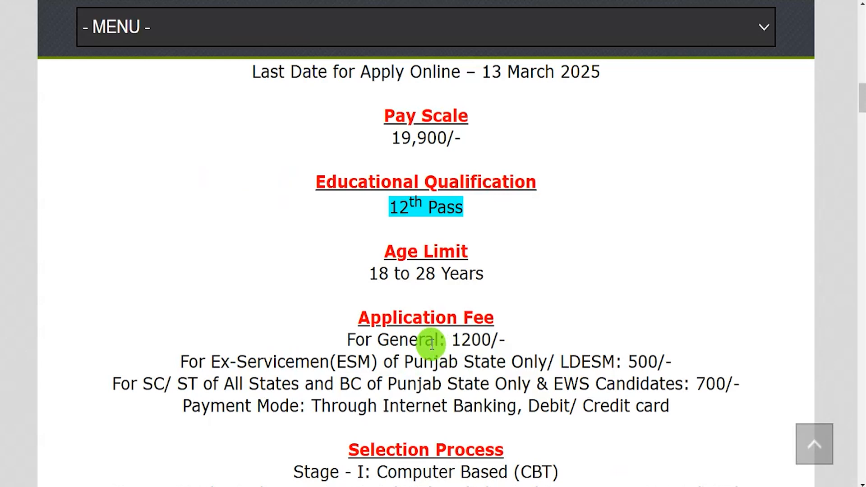
# Compare the notice's fees: 1200 for General, 700 for SC/ST/BC/EWS, plus accepted payment modes
pyautogui.moveTo(390, 340); pyautogui.dragTo(493, 338)
pyautogui.moveTo(221, 362); pyautogui.dragTo(558, 360)
pyautogui.moveTo(560, 361); pyautogui.dragTo(665, 361)
pyautogui.moveTo(153, 383); pyautogui.dragTo(344, 384)
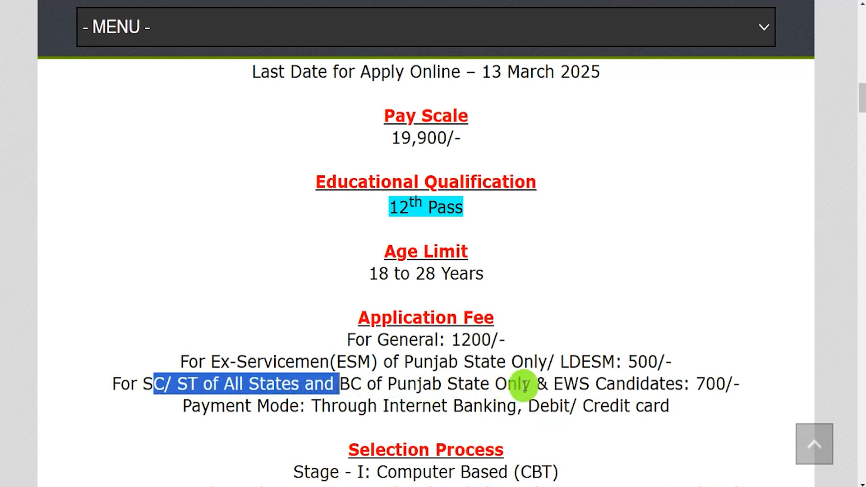
pyautogui.moveTo(559, 384); pyautogui.dragTo(592, 384)
pyautogui.moveTo(696, 384); pyautogui.dragTo(736, 380)
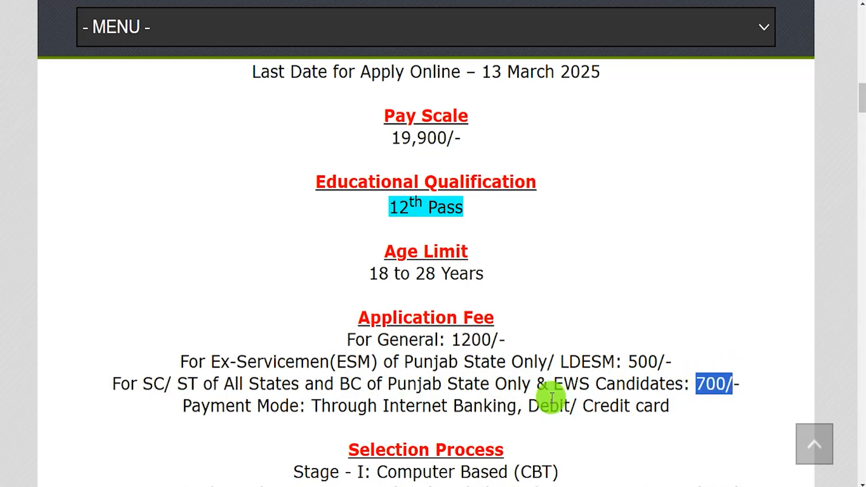
pyautogui.moveTo(339, 406); pyautogui.dragTo(624, 412)
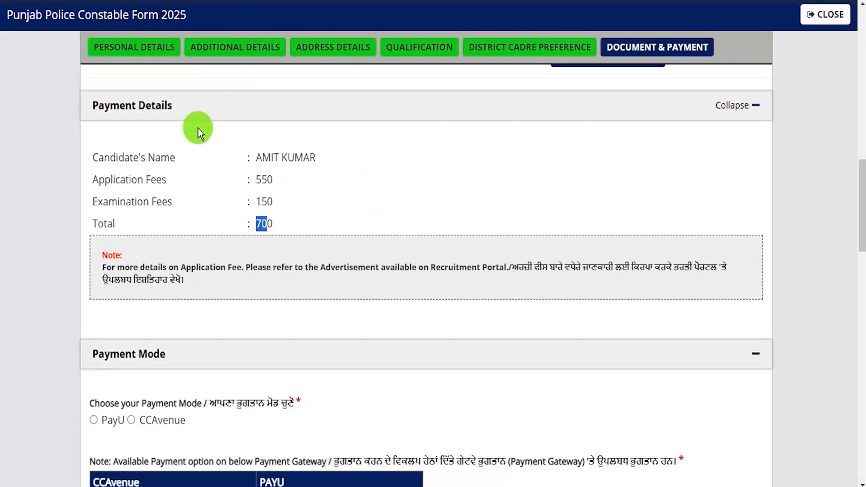
# Back on the form, confirm the candidate details and the 550 + 150 = 700 total
pyautogui.moveTo(115, 157); pyautogui.dragTo(165, 158)
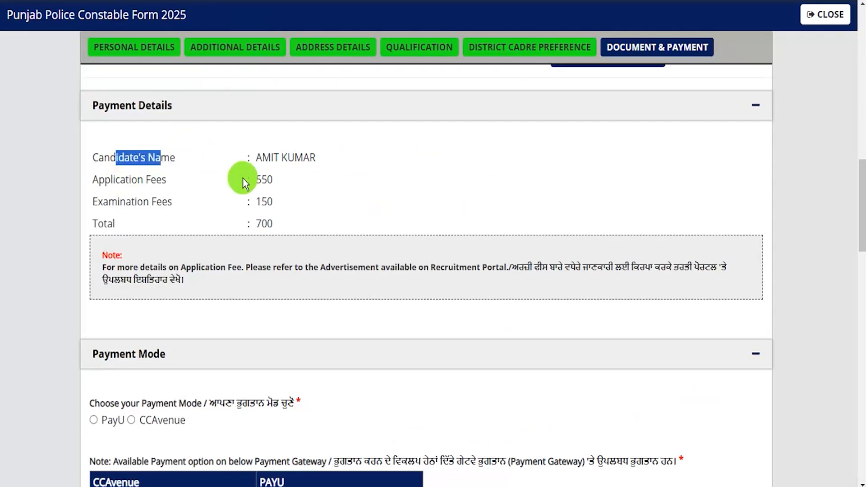
pyautogui.doubleClick(271, 180)
pyautogui.moveTo(259, 202); pyautogui.dragTo(271, 205)
pyautogui.moveTo(261, 224); pyautogui.dragTo(273, 225)
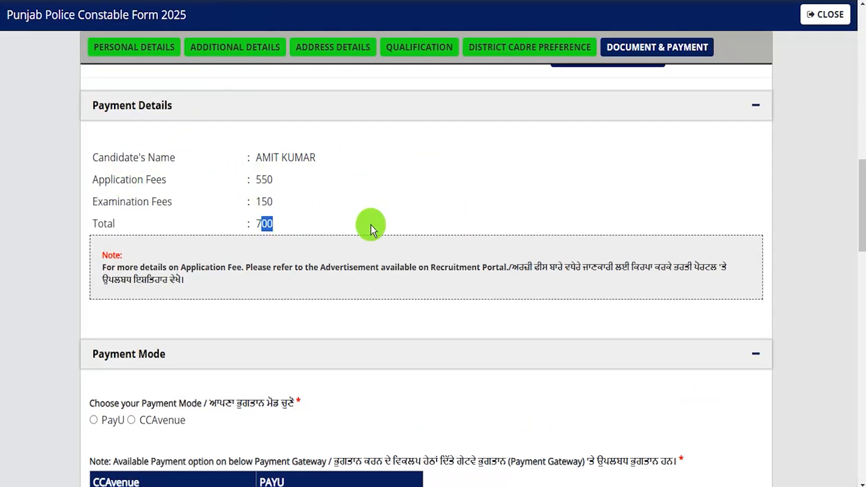
# Choose PayU as the payment mode and accept the first declaration and no-disruption undertaking
pyautogui.scroll(-4, 328, 298)
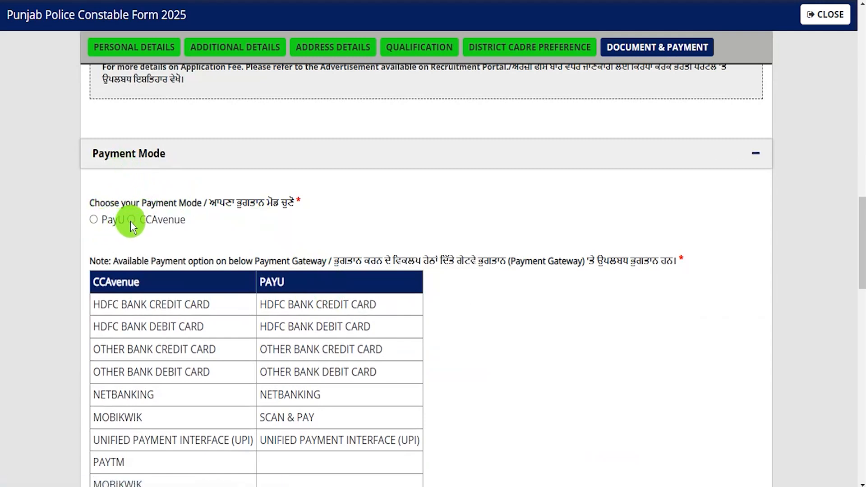
pyautogui.click(94, 221)
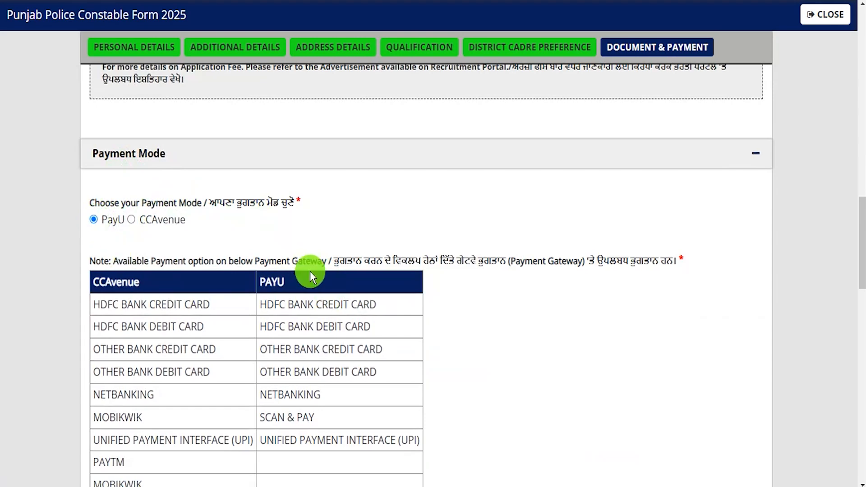
pyautogui.scroll(-5, 310, 271)
pyautogui.scroll(-3, 310, 270)
pyautogui.click(104, 301)
pyautogui.scroll(-3, 113, 293)
pyautogui.click(122, 288)
# Accept the no-canvassing, eligibility, criminal-case, form-preview and final I Agree declarations
pyautogui.scroll(-3, 109, 226)
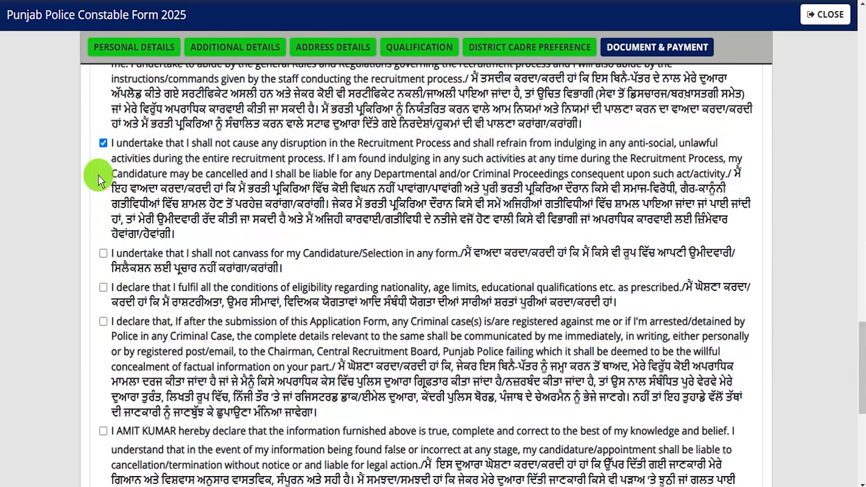
pyautogui.click(103, 288)
pyautogui.click(104, 321)
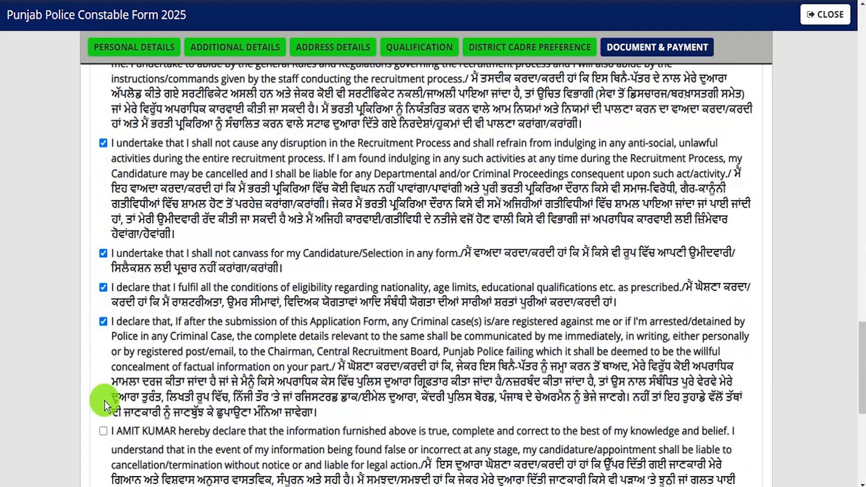
pyautogui.click(103, 431)
pyautogui.scroll(-5, 176, 380)
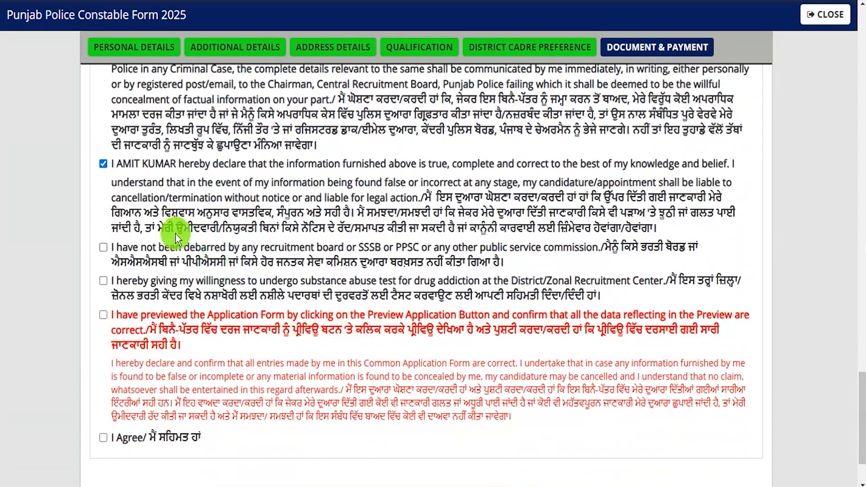
pyautogui.click(104, 316)
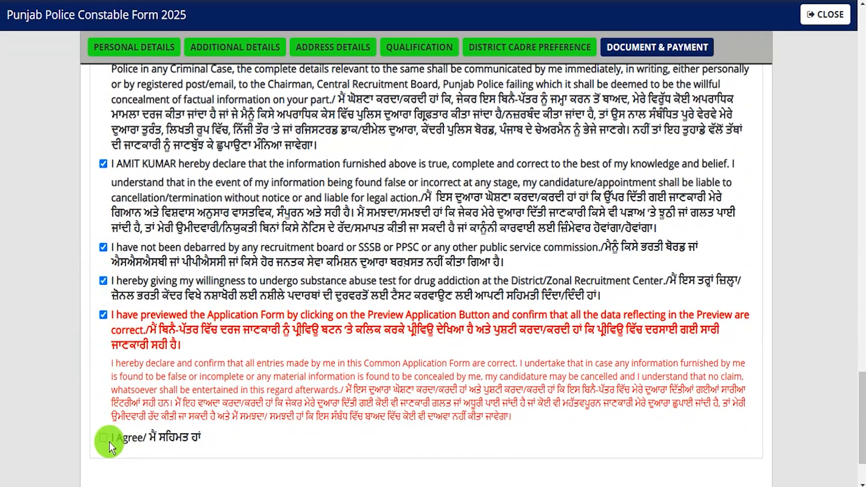
pyautogui.click(102, 436)
pyautogui.scroll(-2, 221, 437)
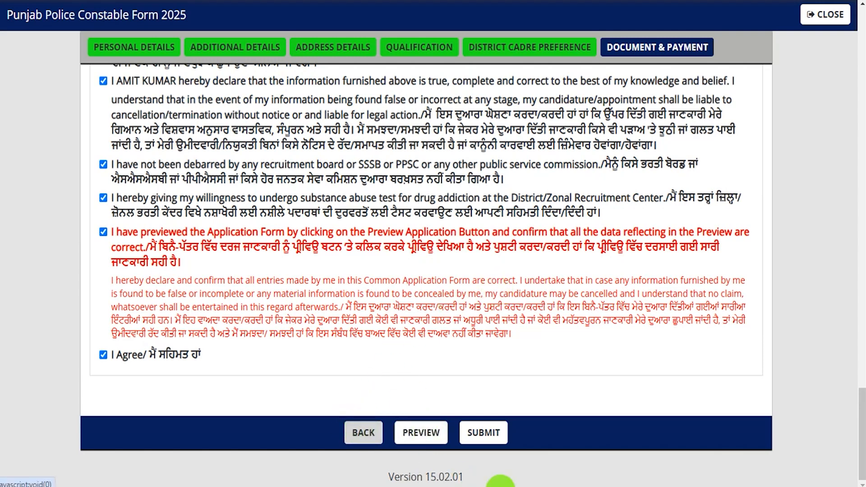
# Submit the form and select UPI as the payment method on the gateway
pyautogui.click(482, 433)
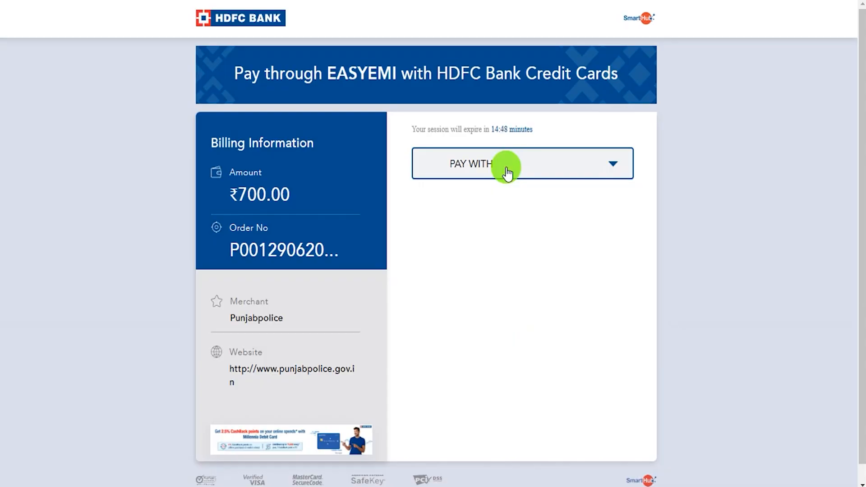
pyautogui.click(508, 172)
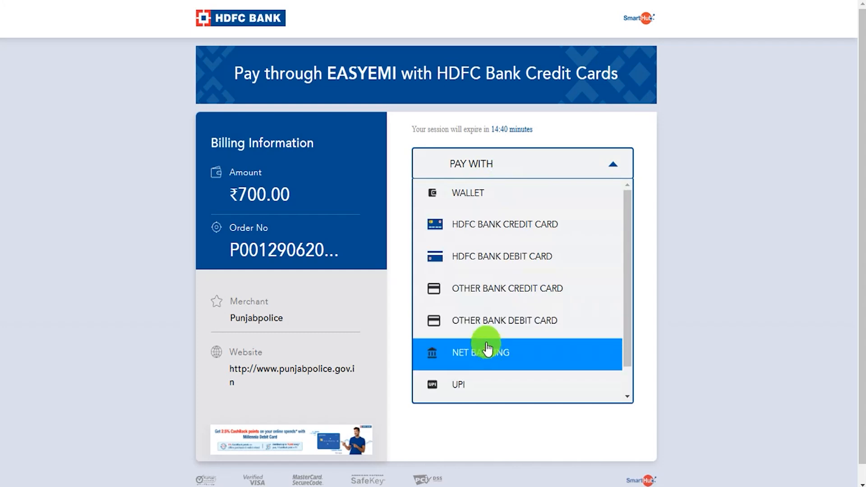
pyautogui.scroll(-1, 487, 369)
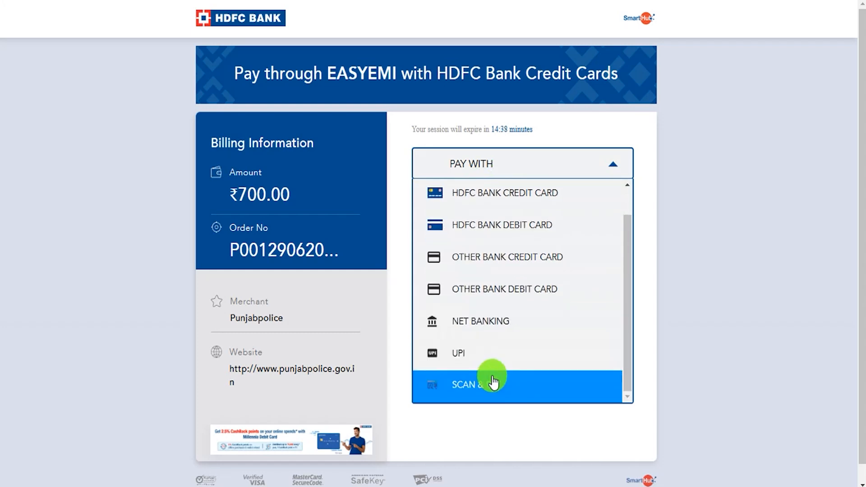
pyautogui.click(465, 355)
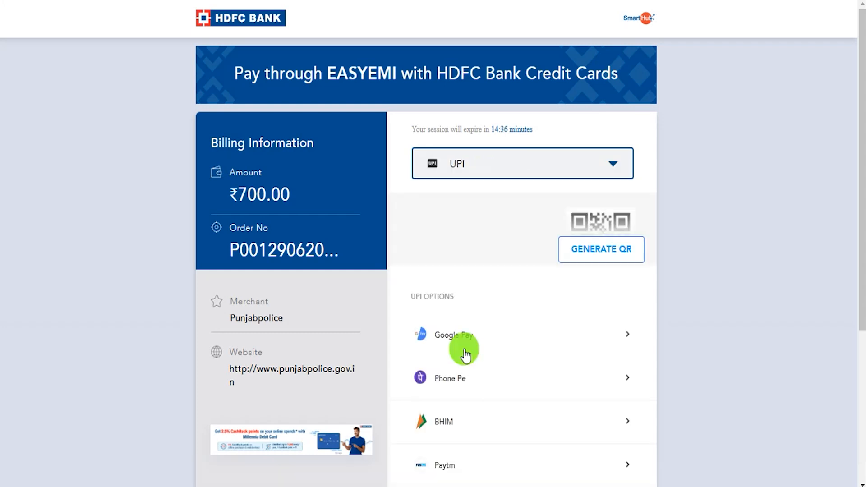
pyautogui.scroll(-4, 523, 334)
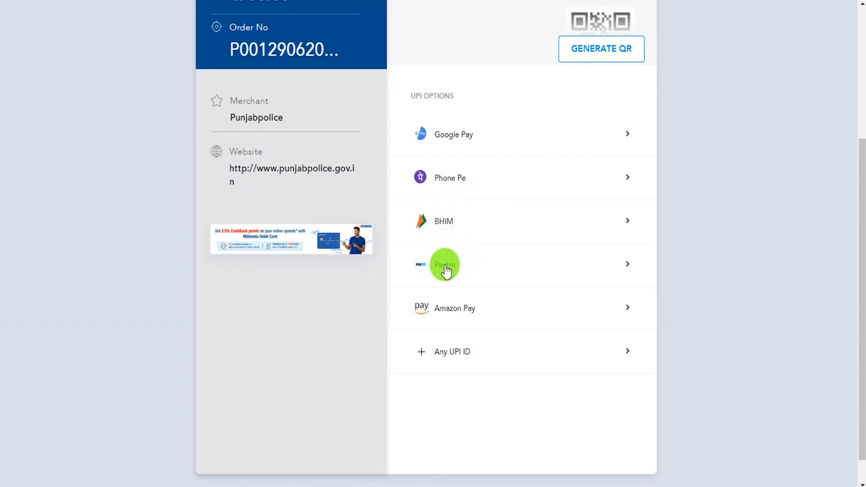
# Generate the UPI QR code for the ₹700 fee
pyautogui.click(451, 147)
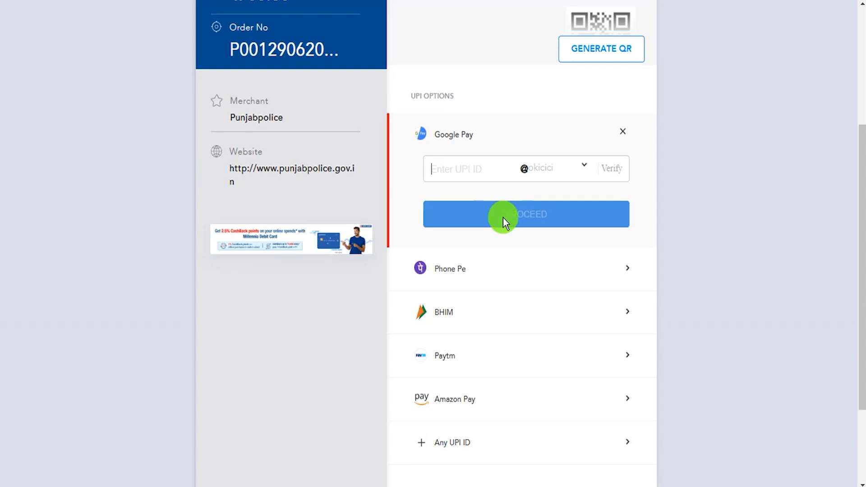
pyautogui.scroll(3, 537, 190)
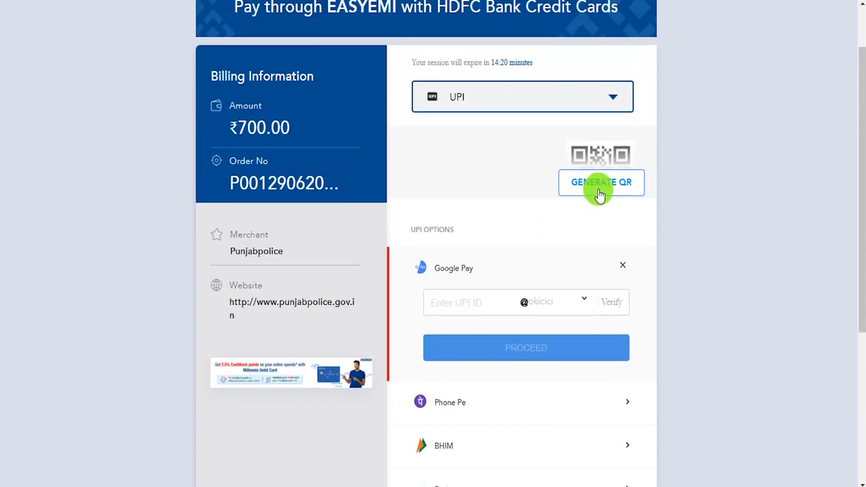
pyautogui.click(599, 187)
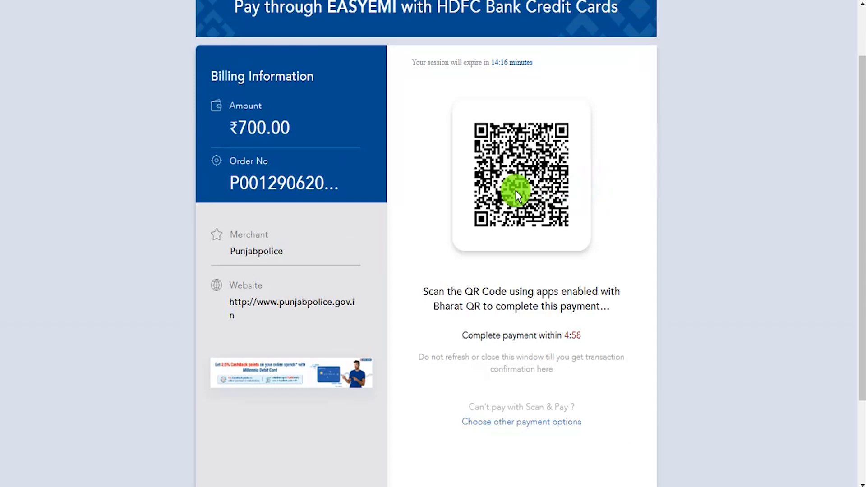
pyautogui.scroll(2, 586, 338)
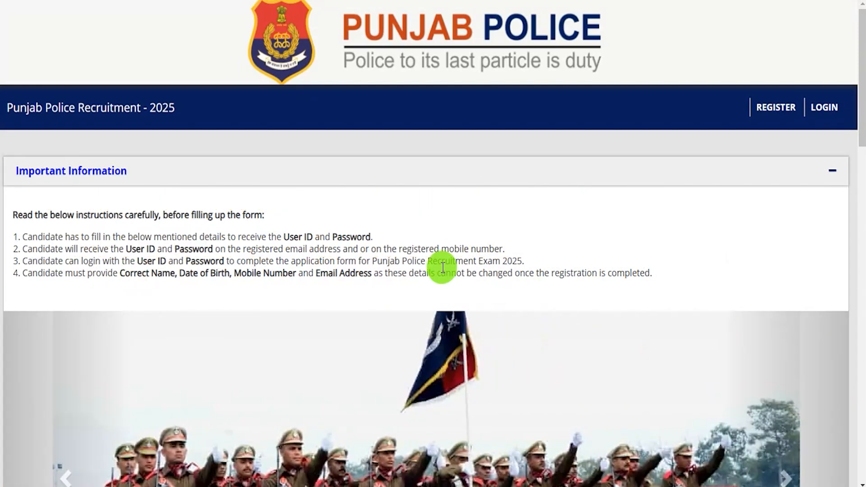
pyautogui.scroll(-5, 443, 268)
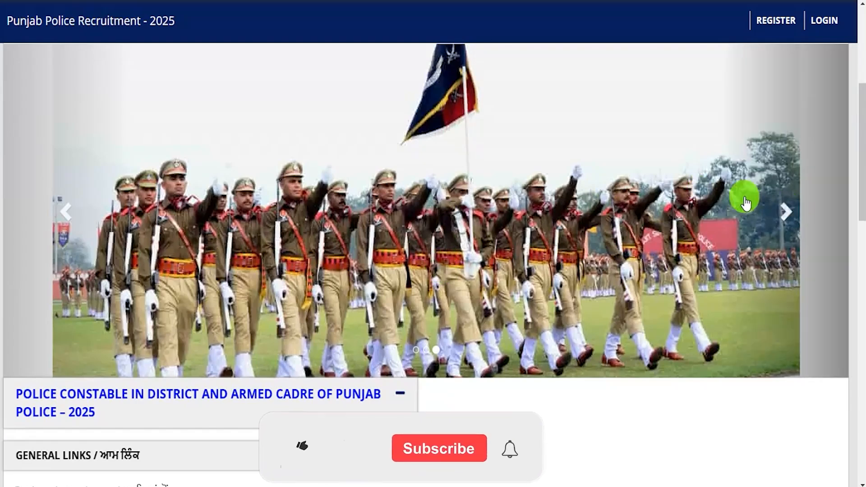
pyautogui.click(791, 210)
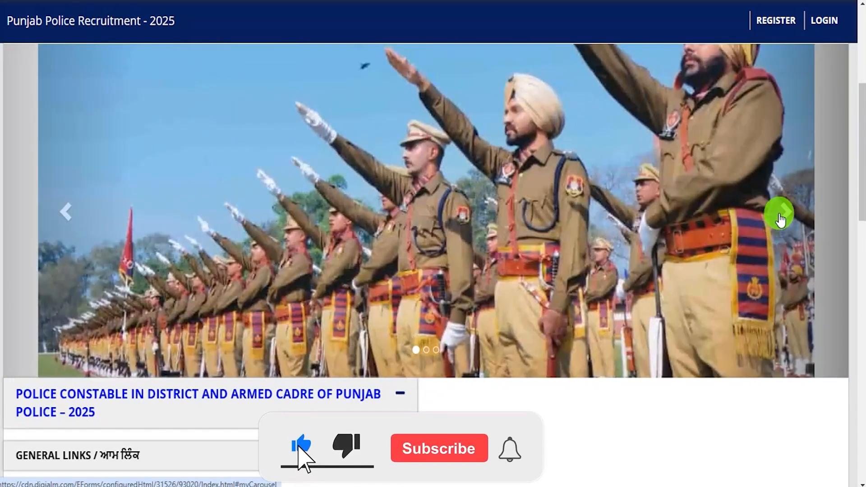
pyautogui.click(788, 213)
pyautogui.scroll(1, 758, 262)
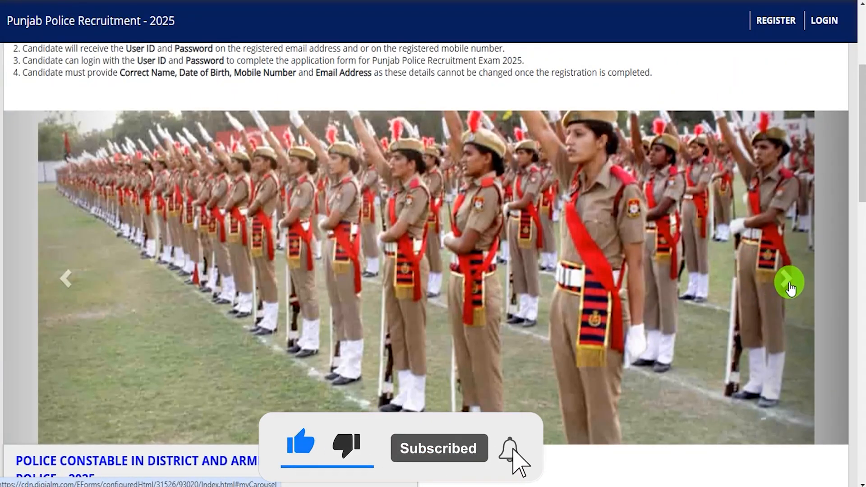